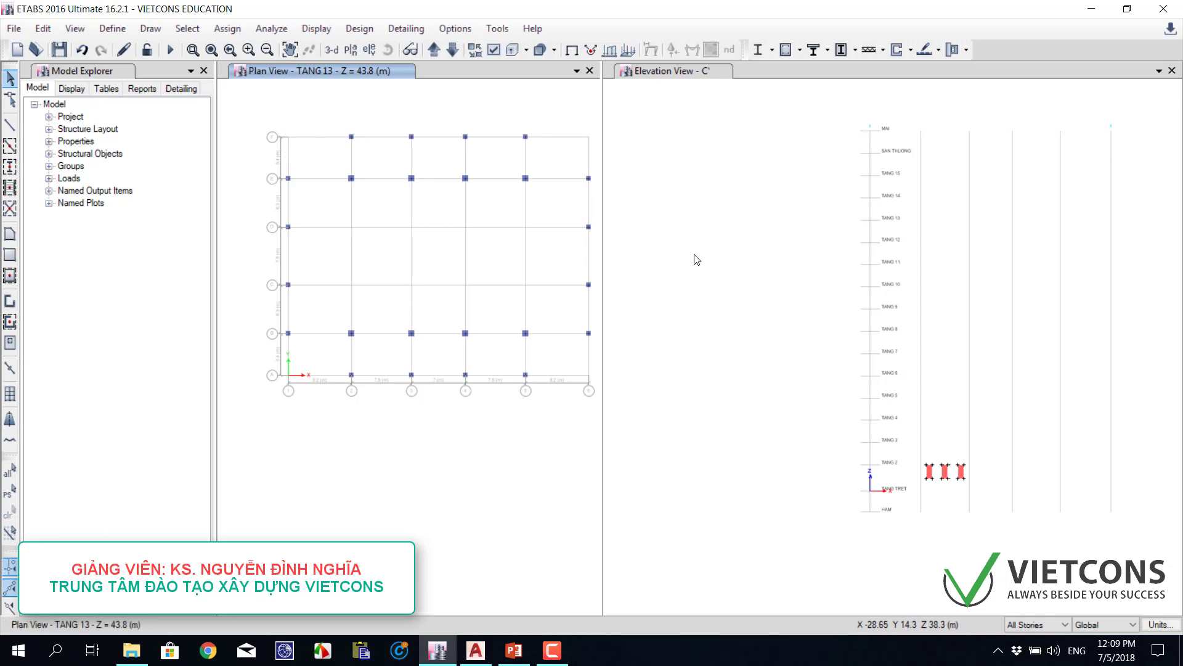
- Show a 3-D view in place of the elevation, select all walls with property V300 and delete them
click(694, 256)
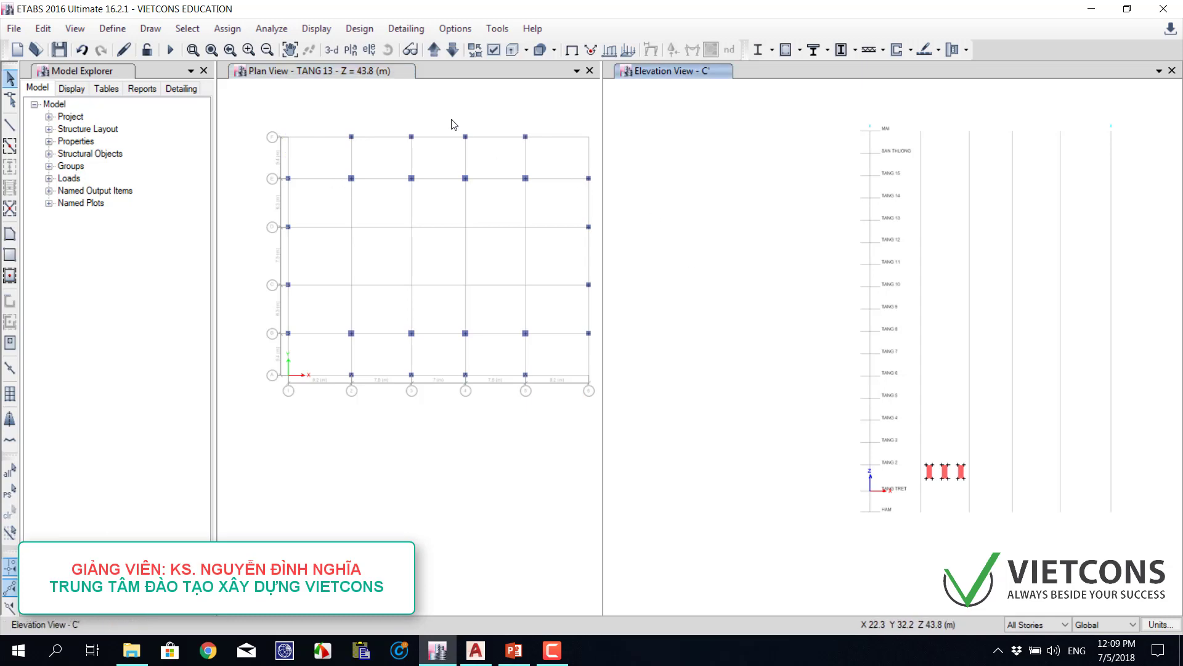
click(332, 49)
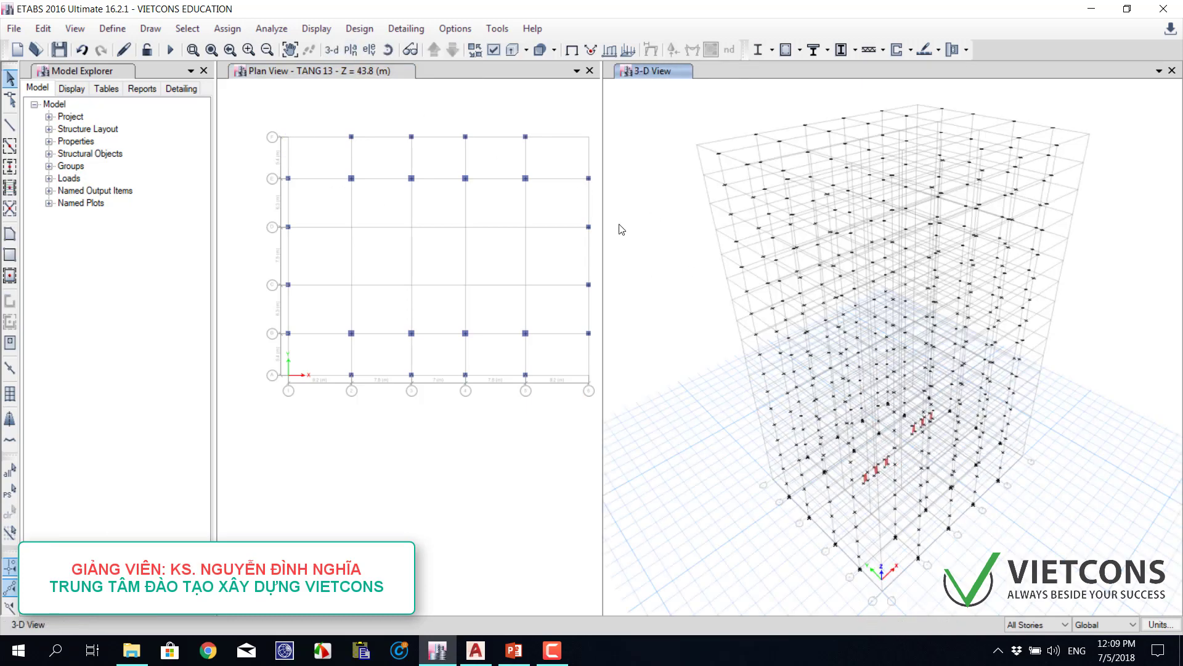
click(187, 28)
mouse_move(190, 49)
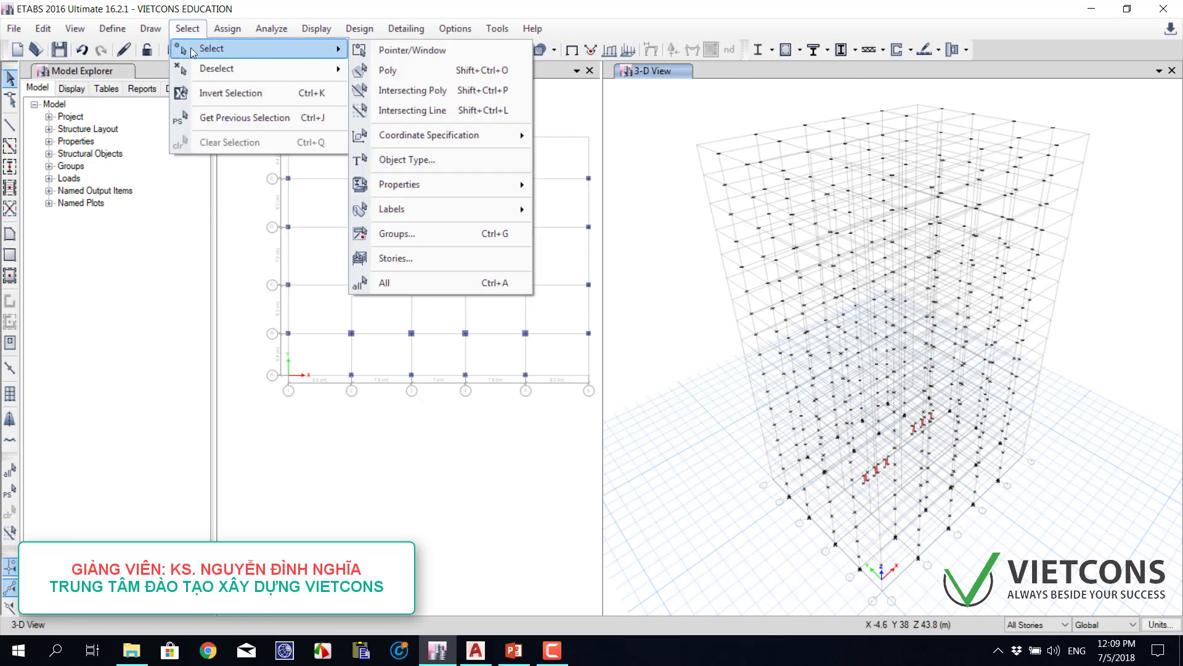
mouse_move(489, 178)
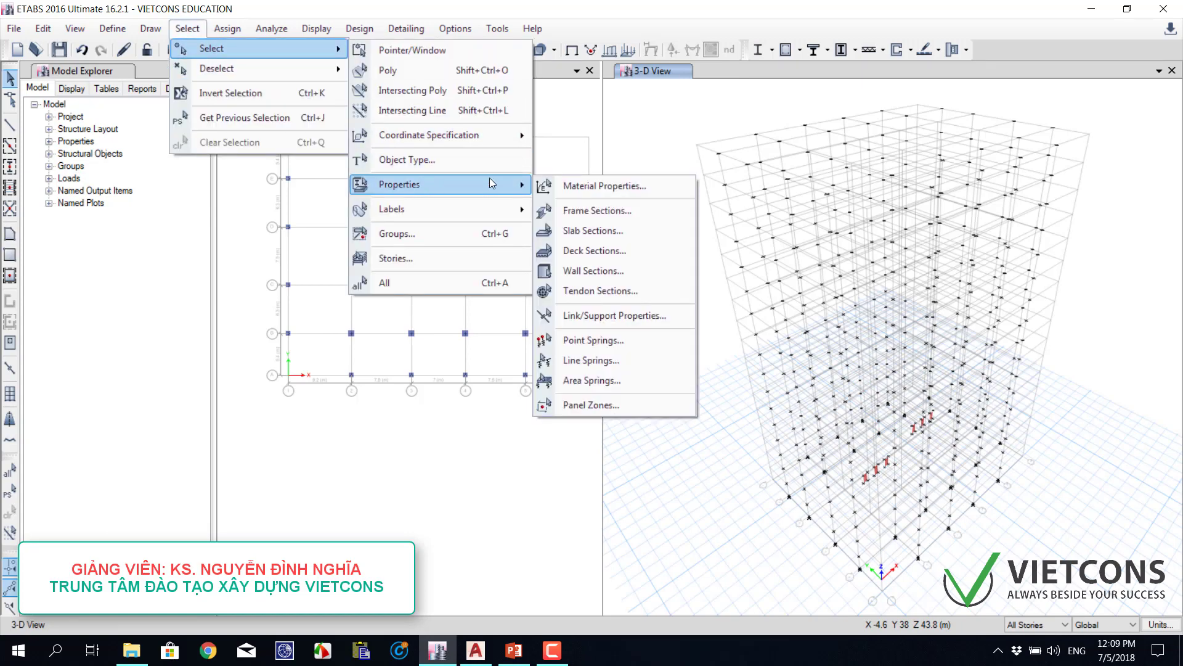
click(582, 271)
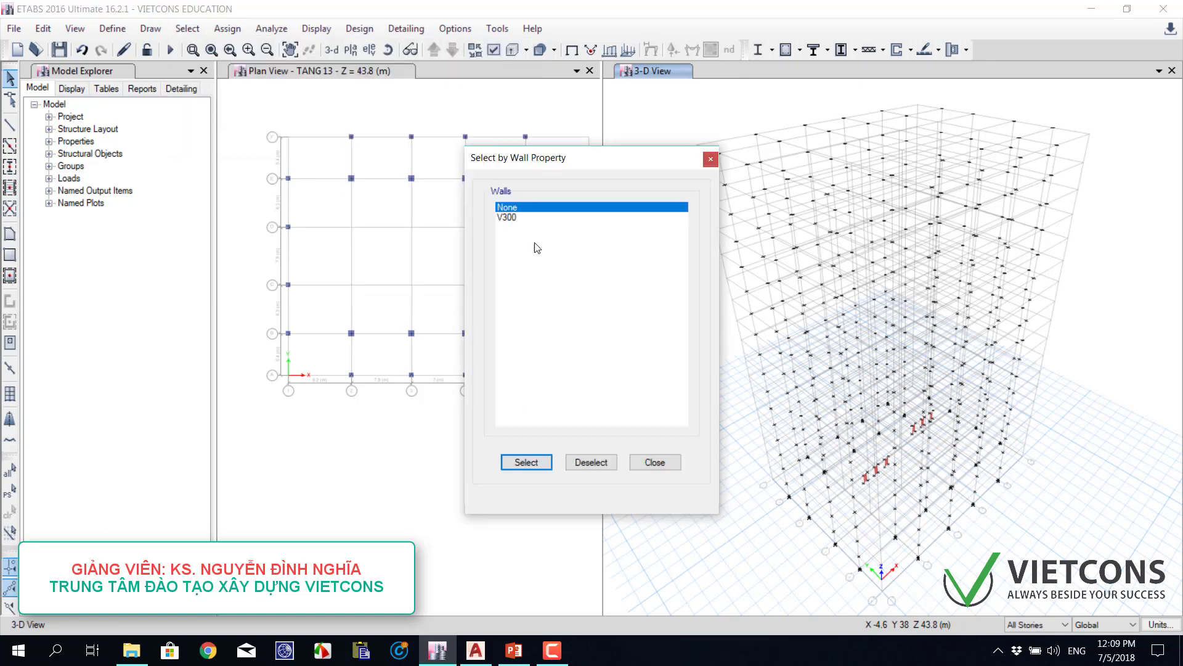
click(515, 217)
click(524, 462)
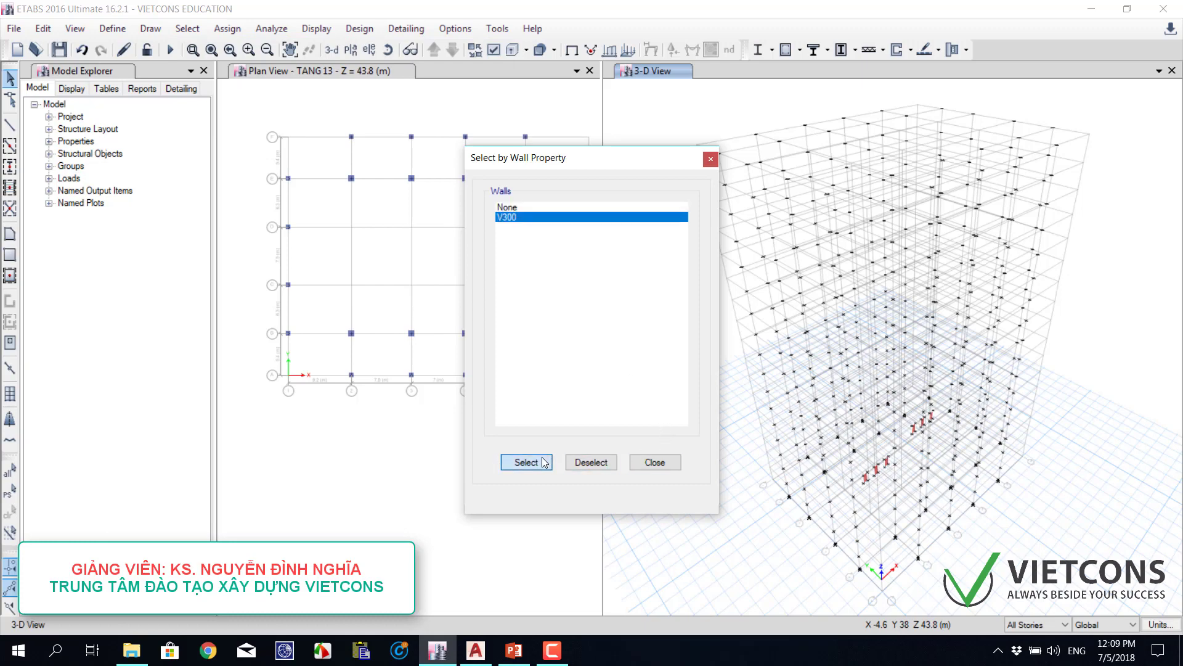
click(656, 462)
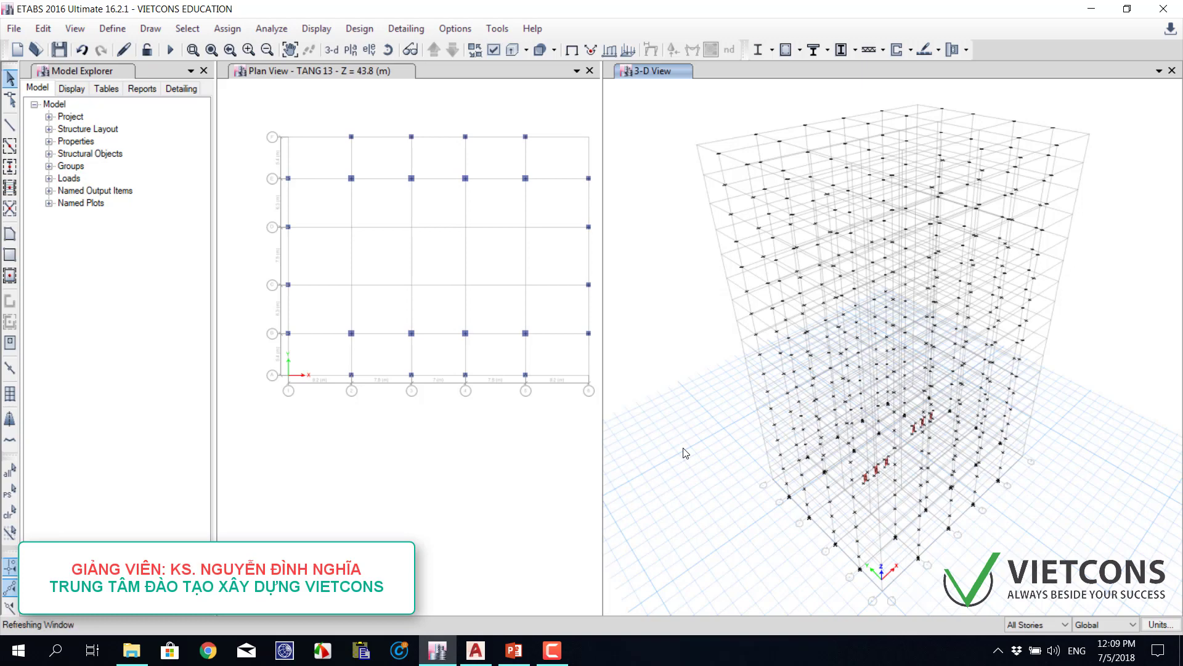
key(Delete)
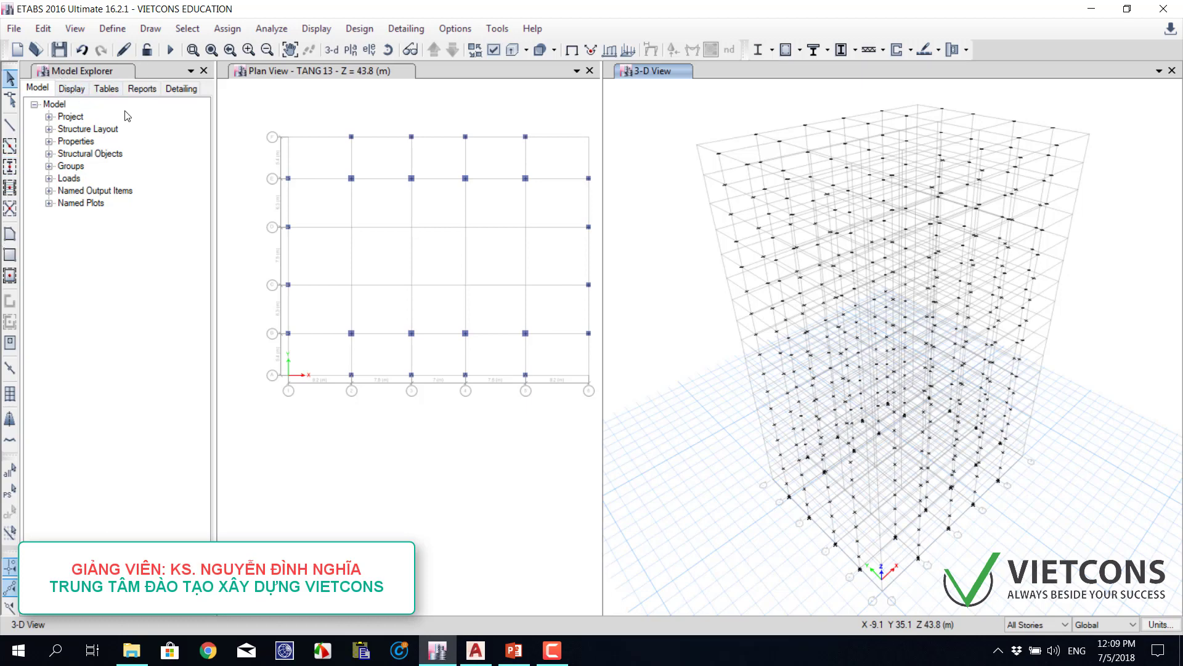
- Close the Model Explorer and fit the TANG 13 plan to the widened view
click(203, 72)
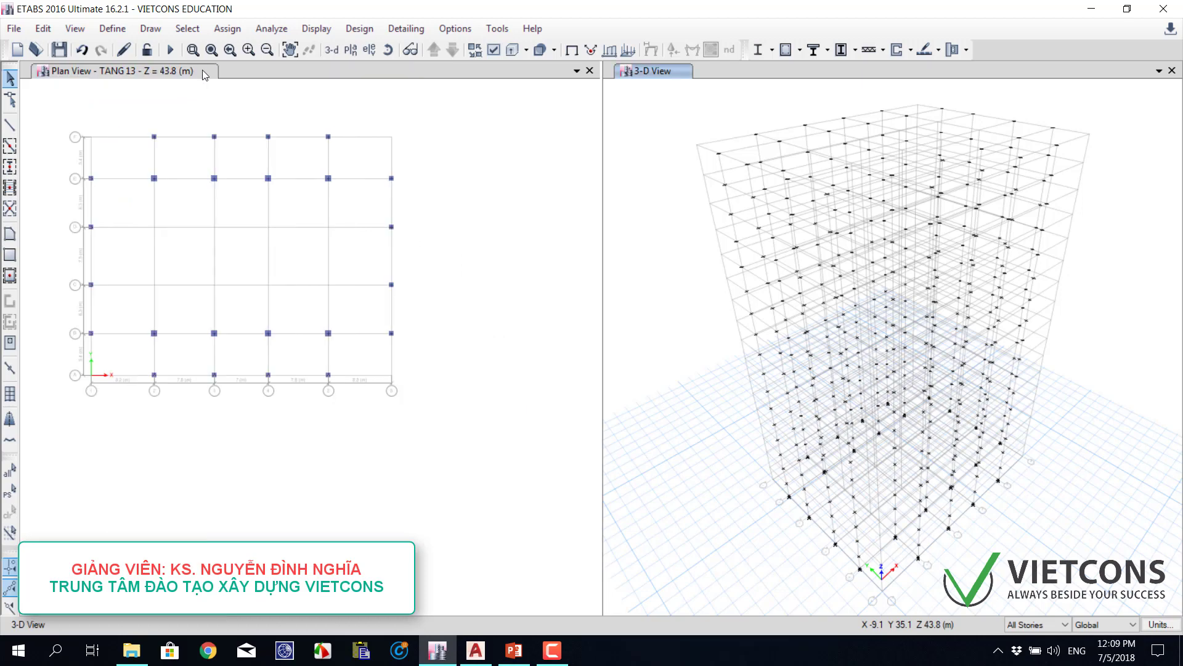
scroll(726, 367, down, 5)
click(462, 277)
scroll(423, 243, down, 3)
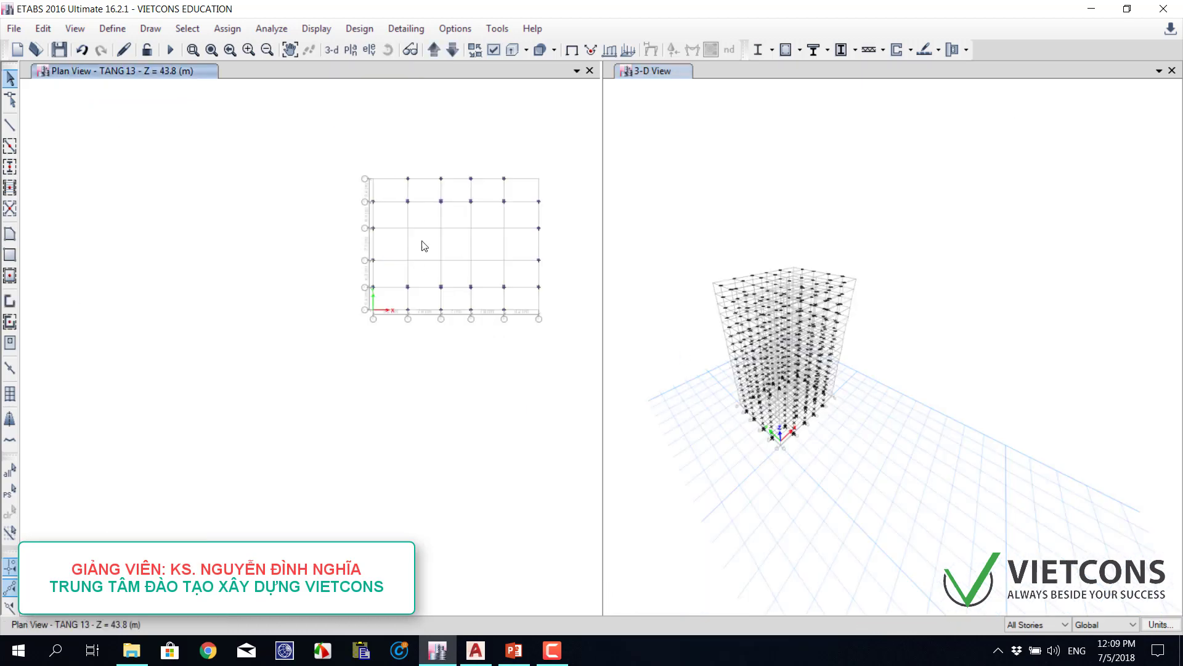
scroll(530, 216, up, 5)
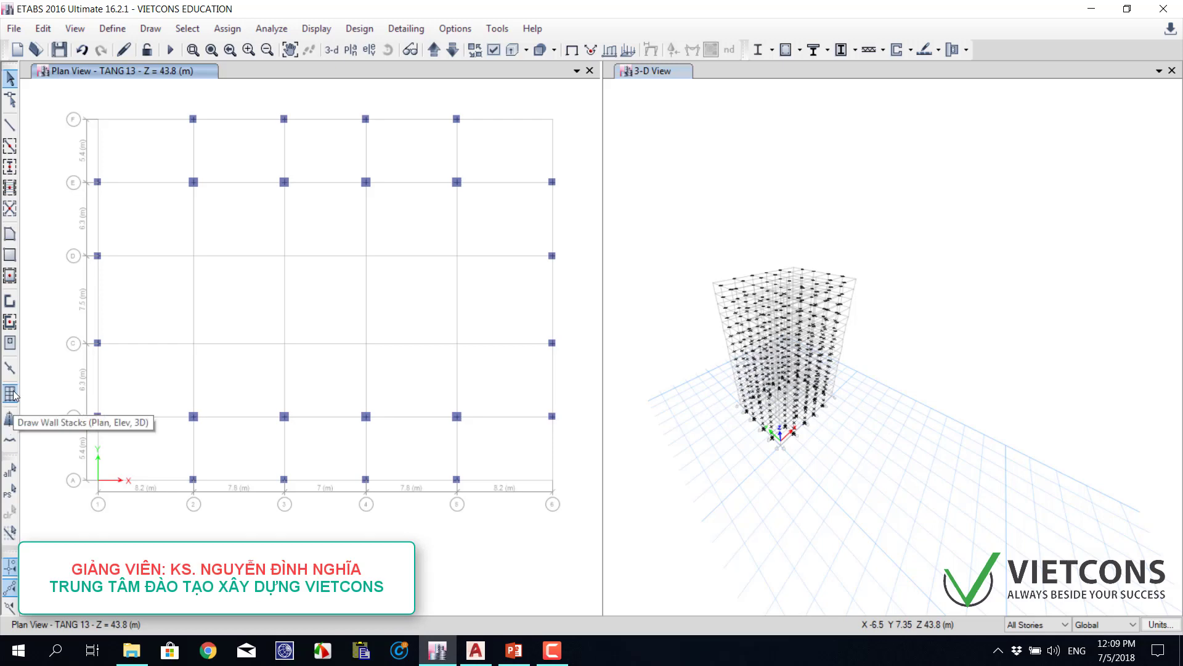
- Start a new L-shaped wall stack and set its length LX to 2.25 m
click(151, 28)
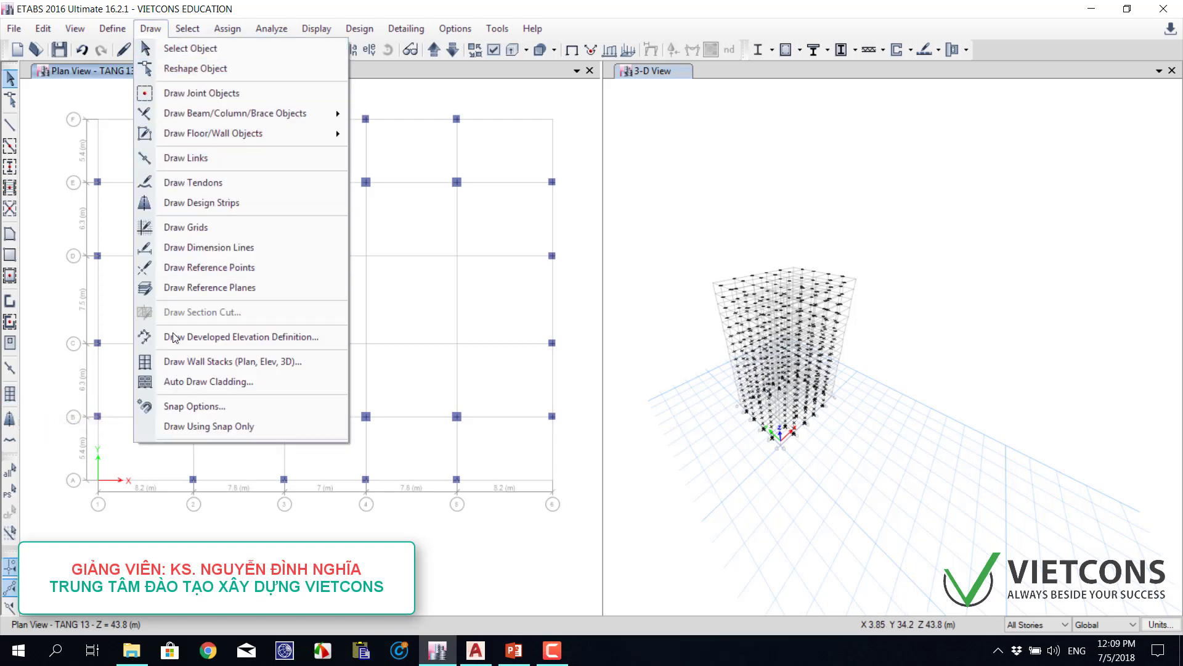
click(183, 361)
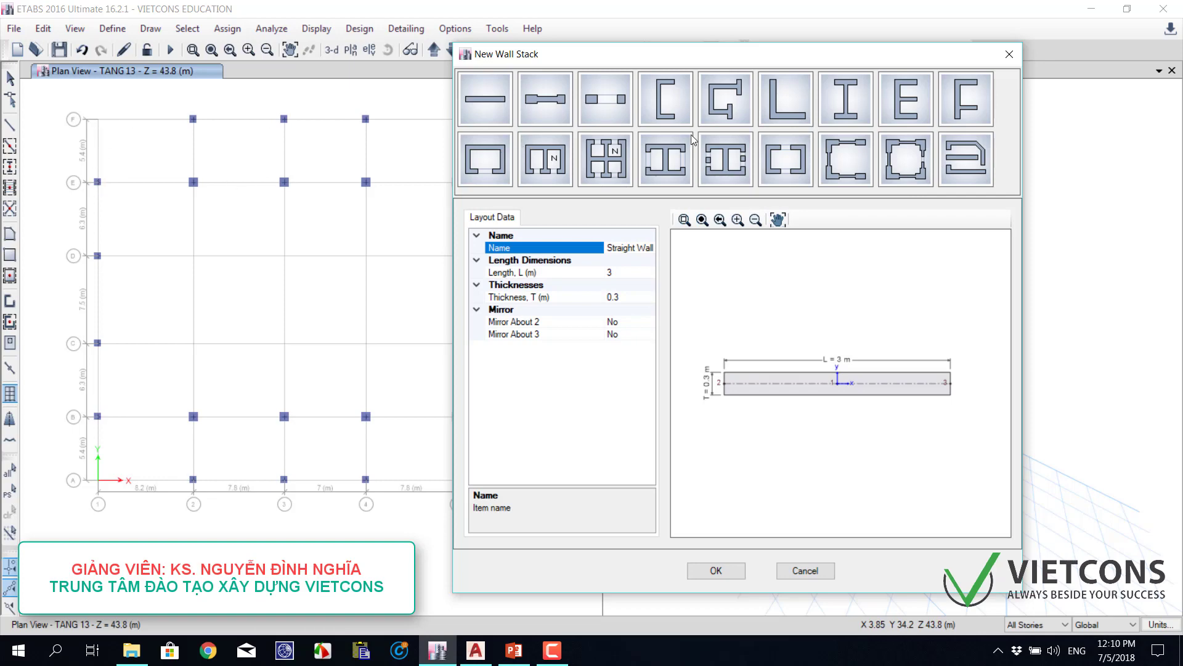
click(782, 103)
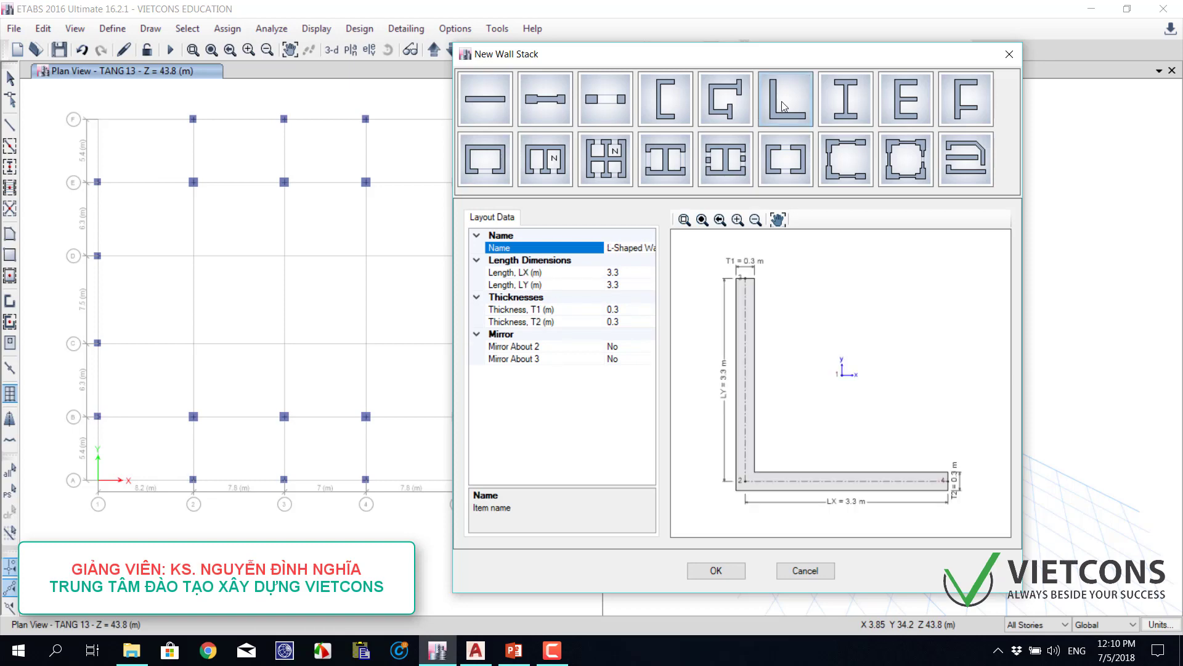
click(624, 272)
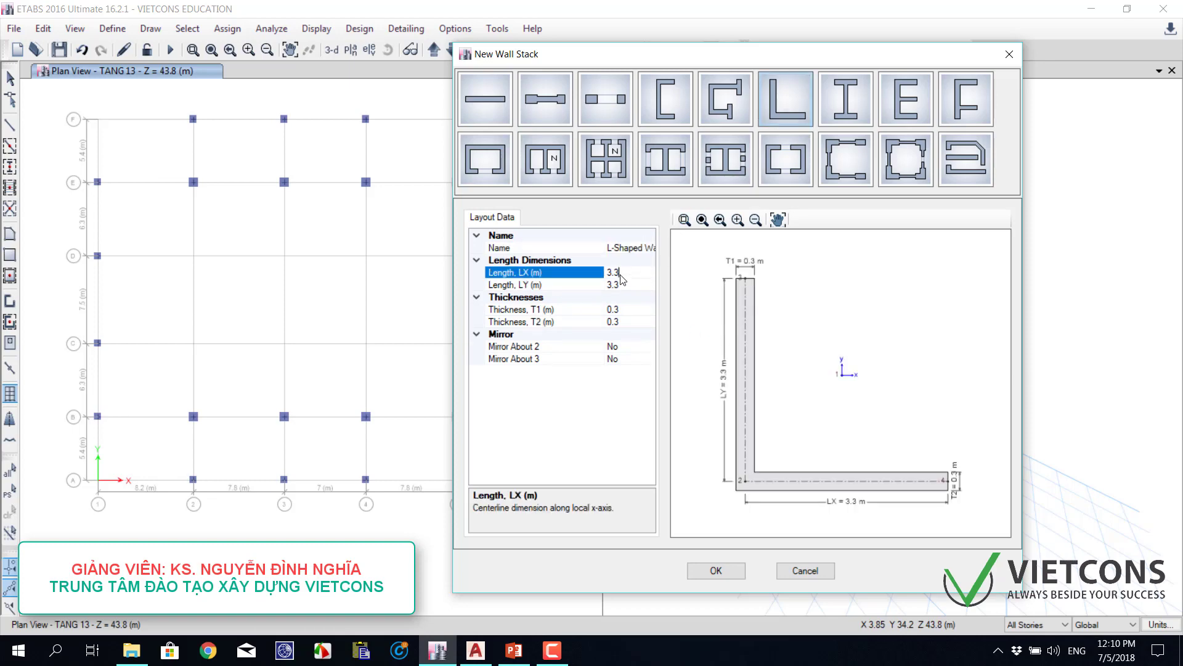
click(621, 309)
click(624, 322)
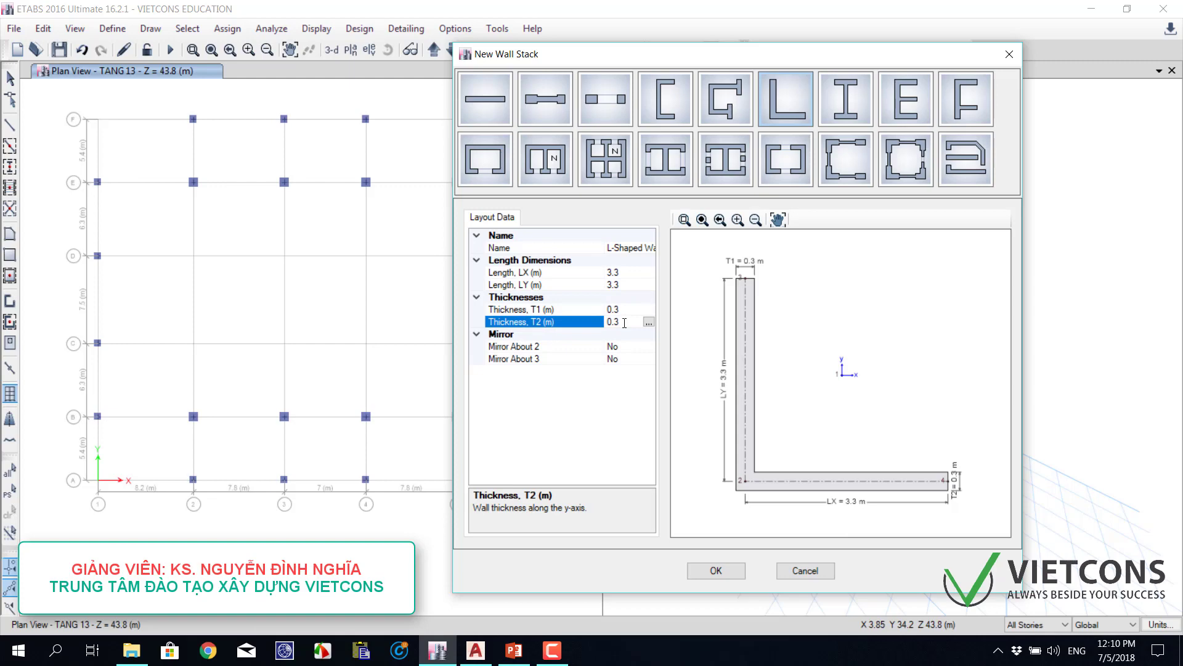
click(618, 274)
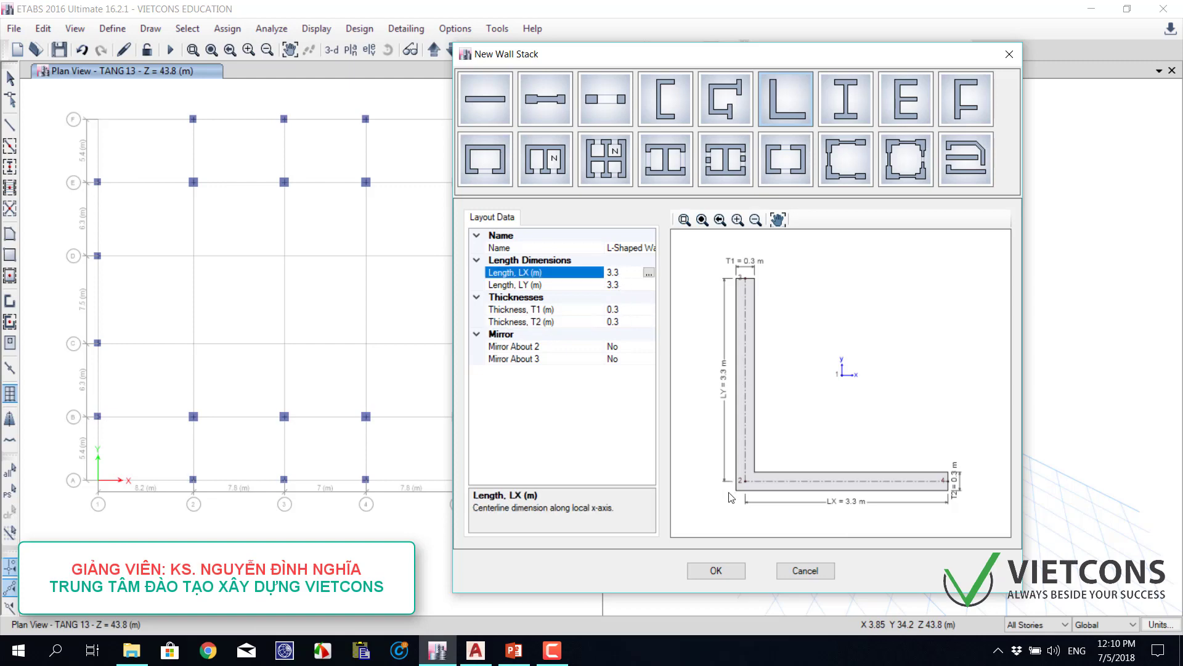
double_click(622, 276)
text(2.25)
- Switch to AutoCAD and examine the L-shaped corner walls and their dimensions in the typical floor plan (T2 -> T15)
click(476, 650)
scroll(172, 475, down, 8)
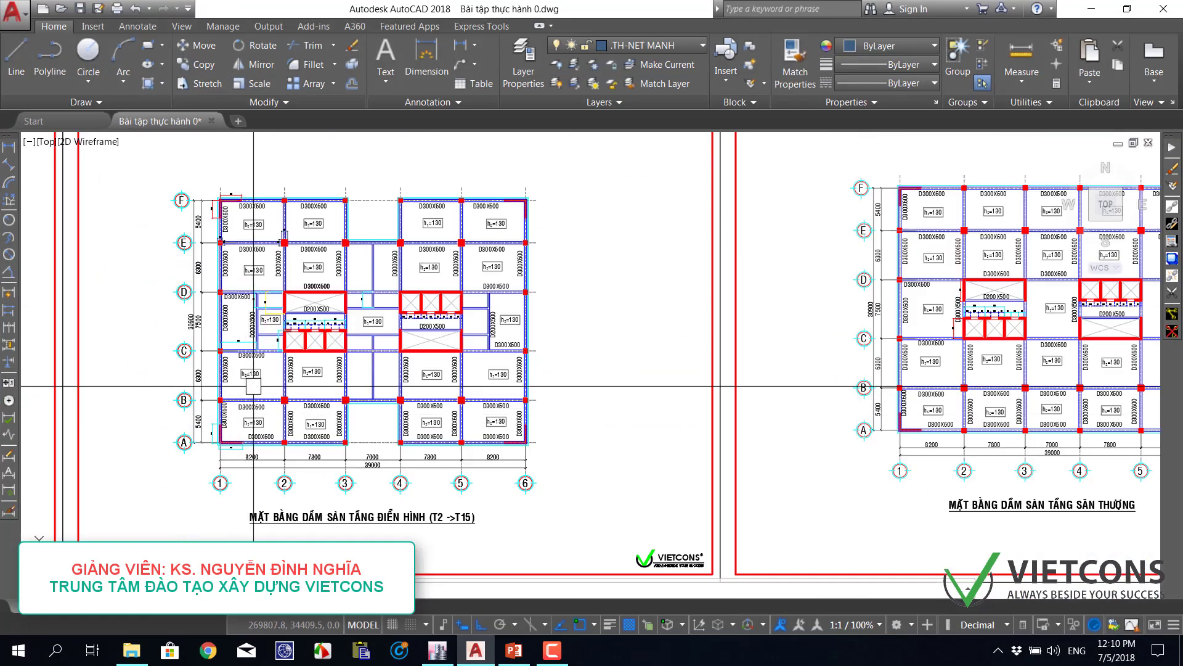
scroll(172, 474, up, 15)
scroll(172, 475, down, 6)
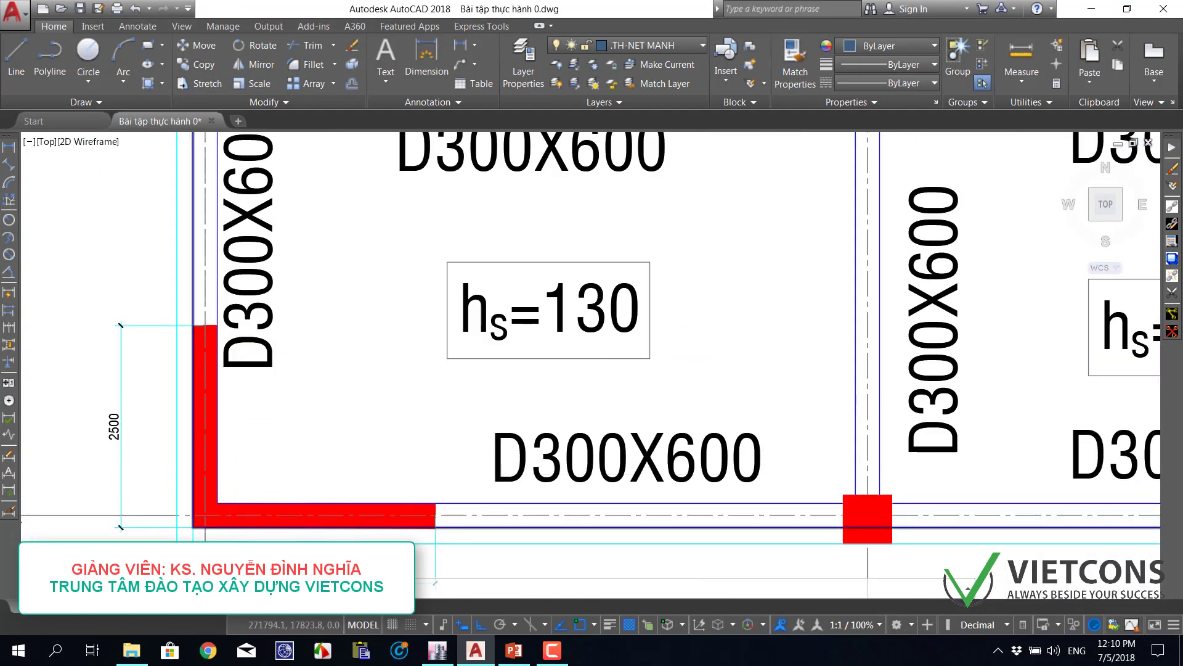
scroll(187, 494, down, 3)
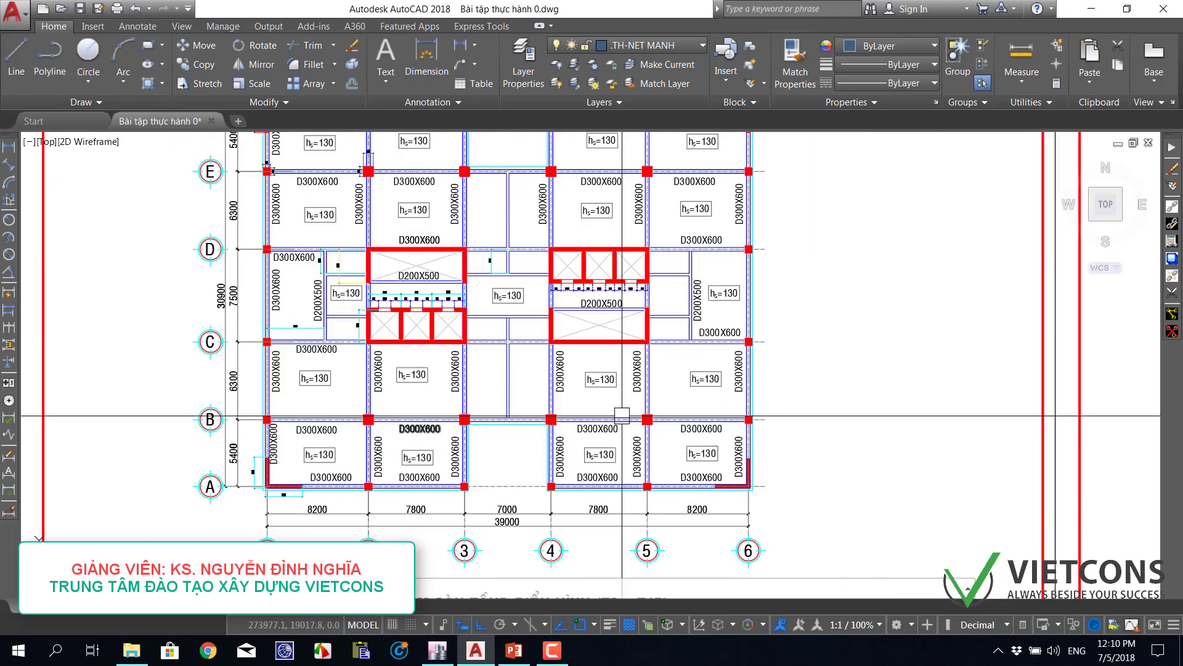
scroll(247, 345, up, 3)
scroll(555, 370, down, 6)
scroll(563, 372, up, 2)
scroll(516, 347, up, 8)
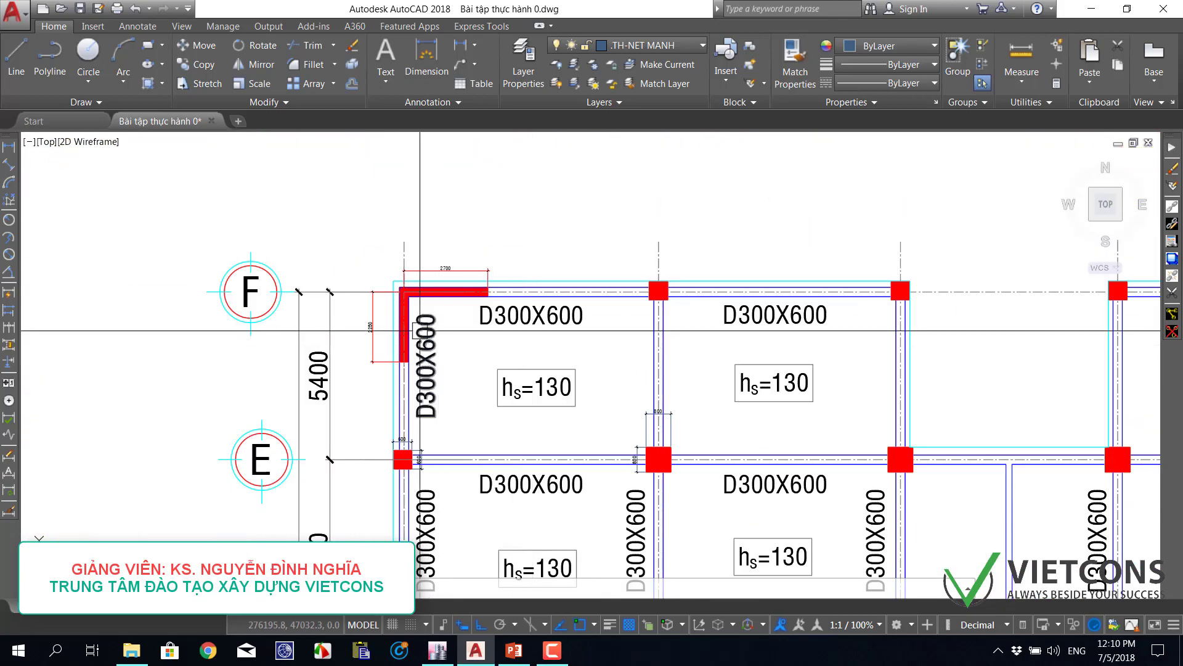
scroll(376, 228, down, 8)
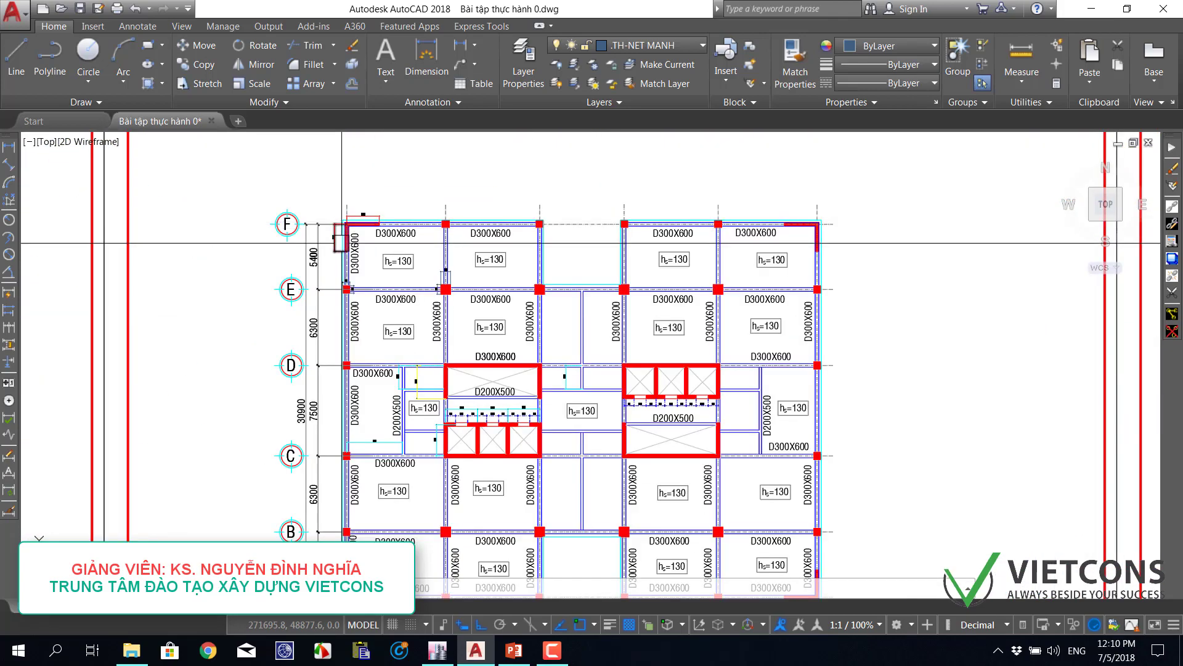
scroll(722, 221, up, 8)
scroll(722, 222, down, 10)
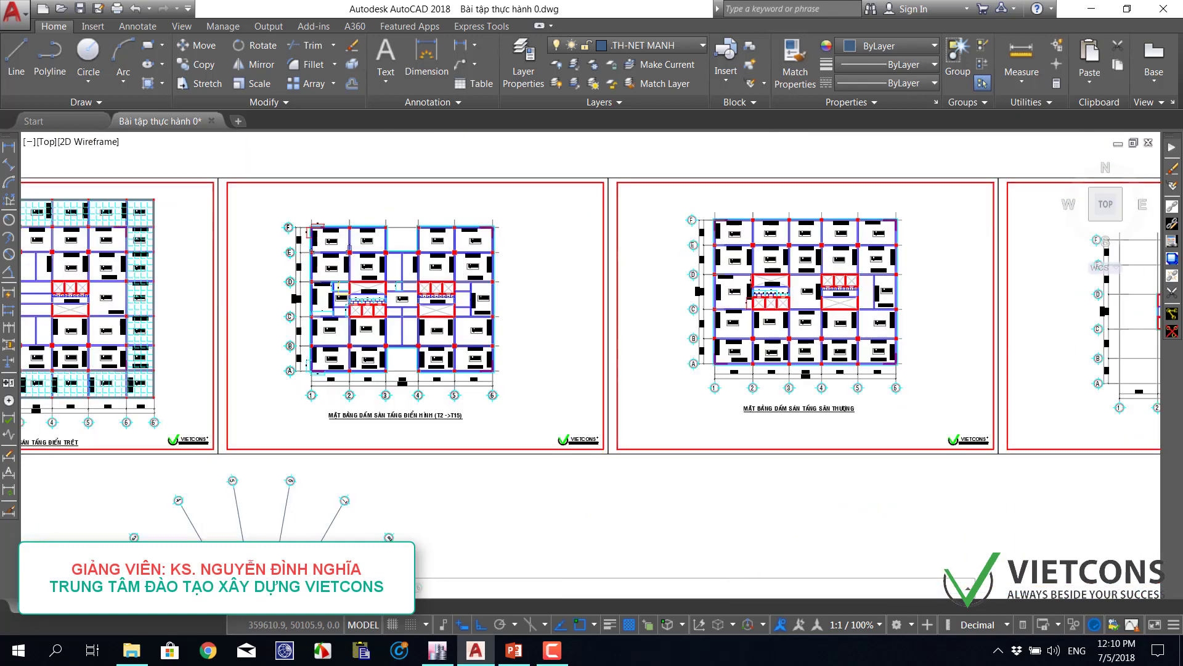
scroll(592, 312, up, 9)
scroll(592, 312, up, 1)
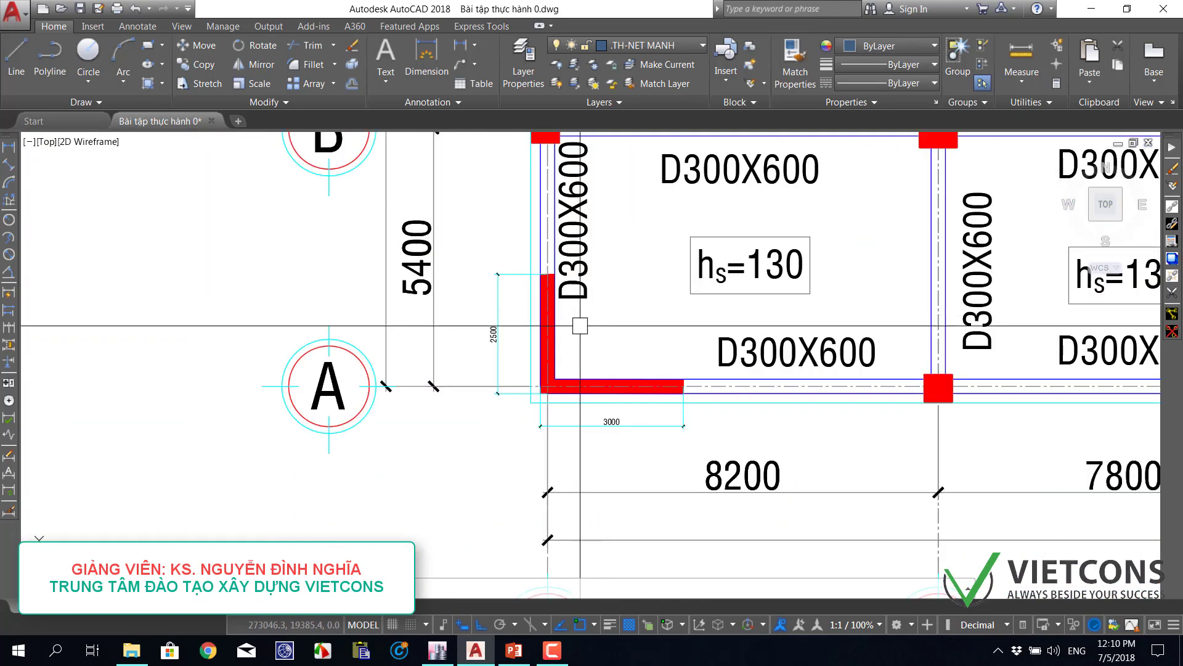
- Stretch the lower end of the vertical wall dimension at corner A-1 onto the grid A axis
click(497, 370)
scroll(591, 407, up, 7)
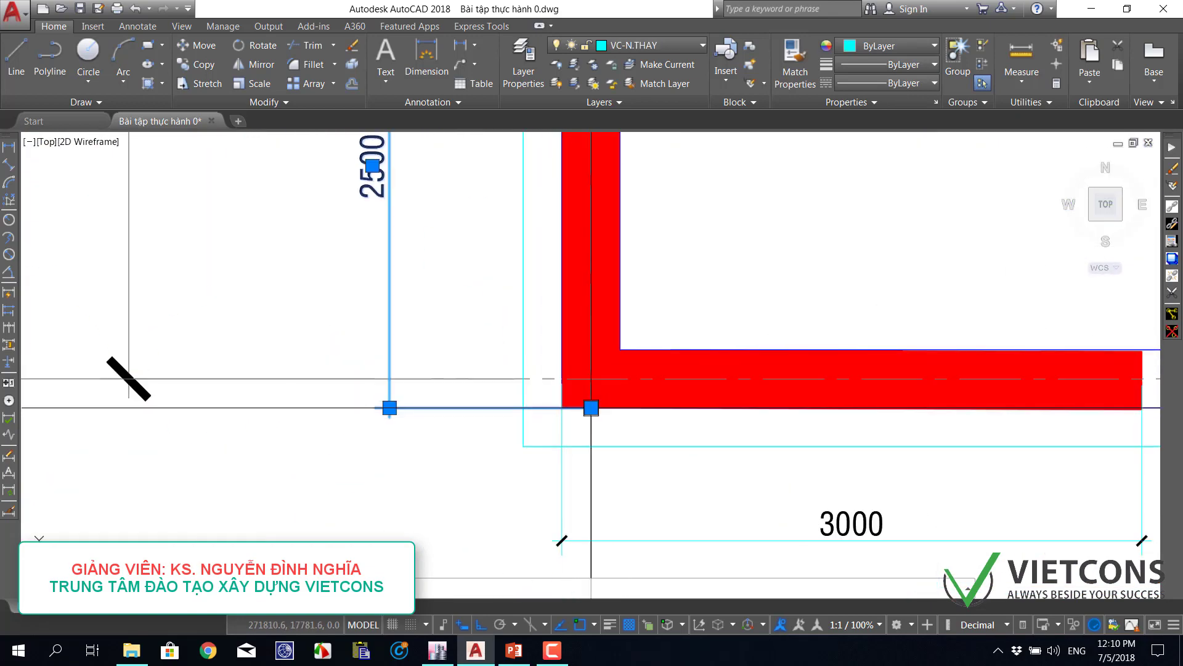
click(591, 406)
click(591, 379)
scroll(509, 425, down, 2)
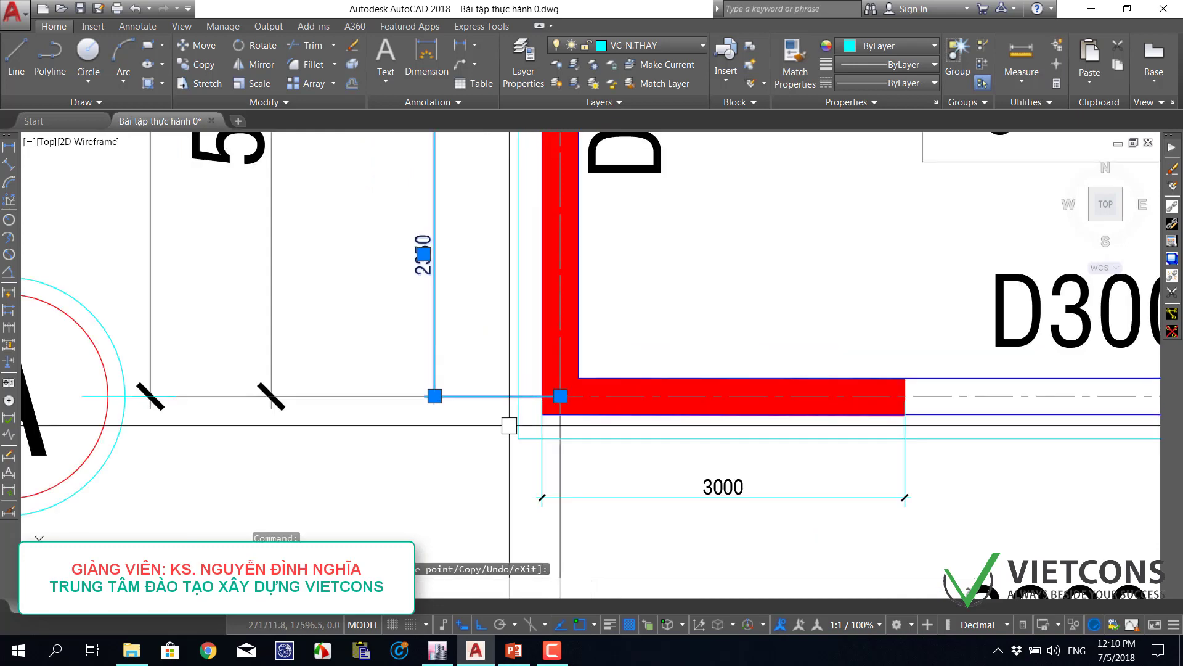
key(Escape)
scroll(509, 426, down, 4)
scroll(509, 425, up, 3)
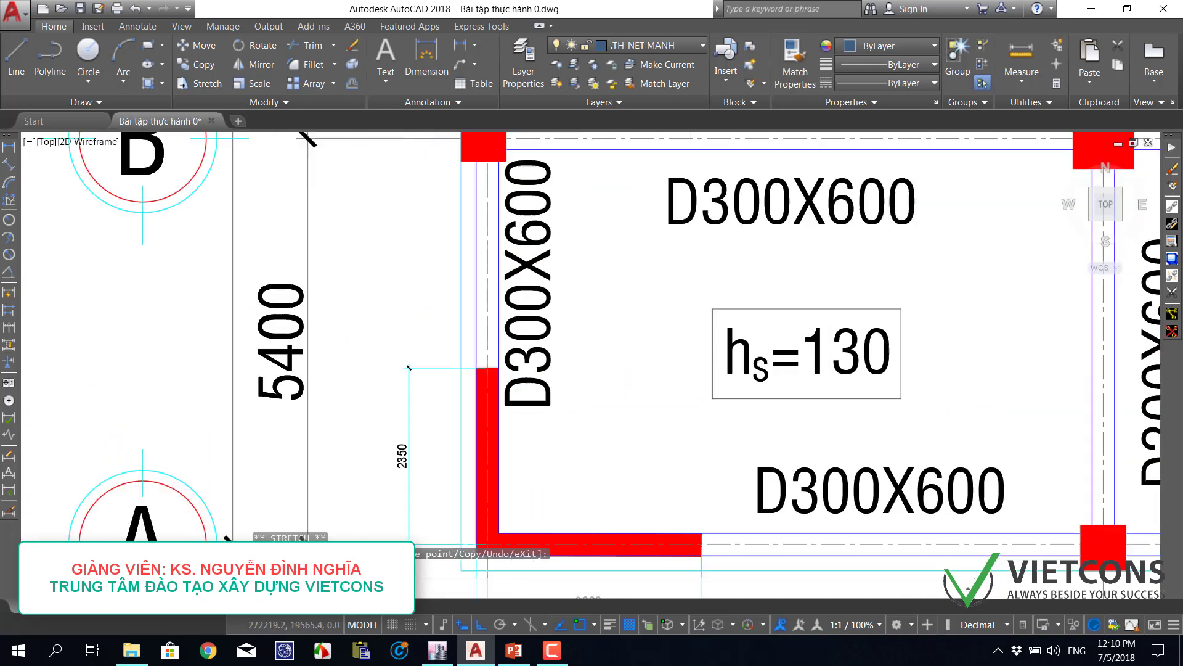
scroll(481, 425, down, 5)
scroll(481, 425, up, 7)
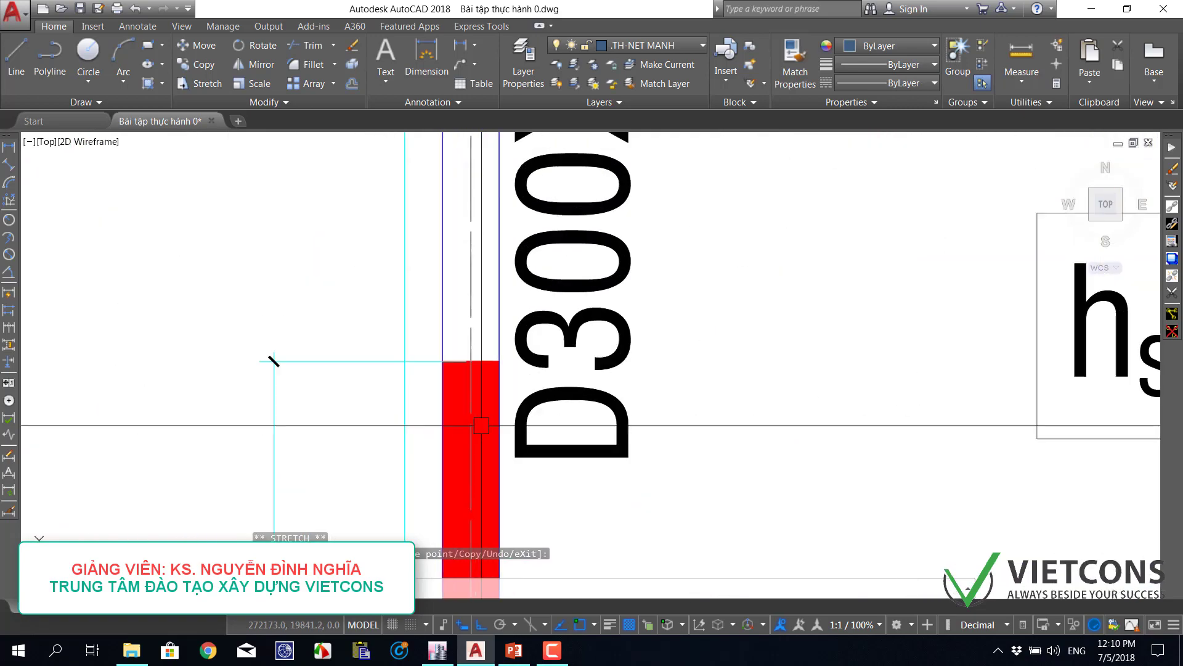
text(s)
key(Return)
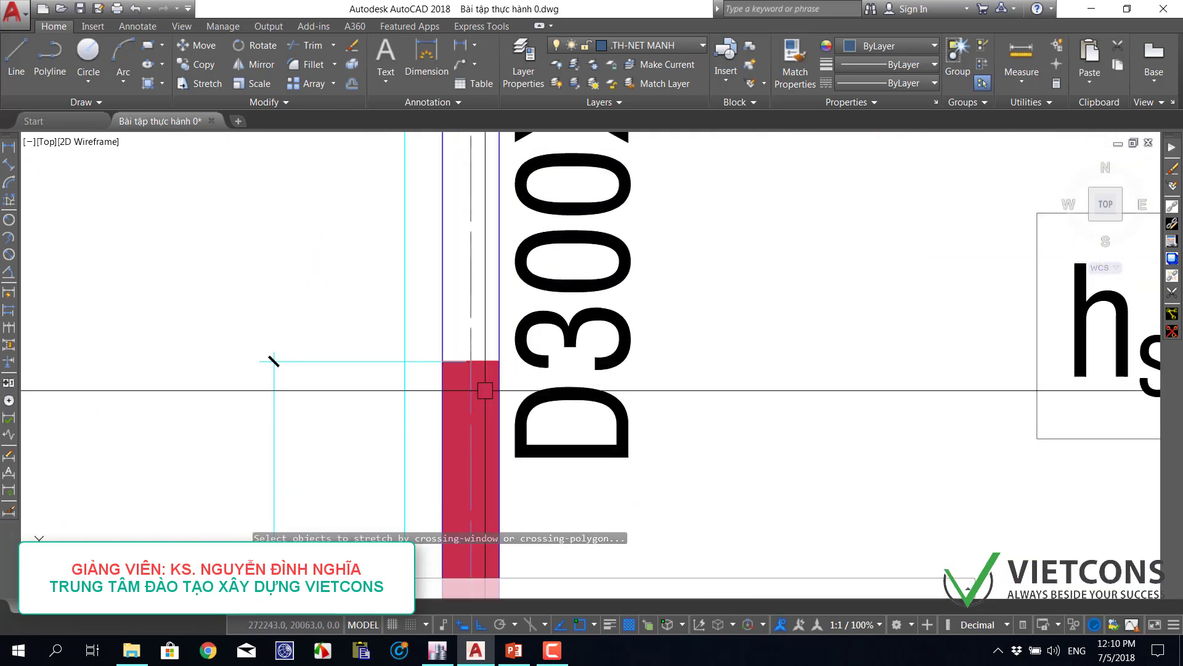
- Examine the centreline leg lengths of the L-shaped wall at corner F-1 of the typical floor plan
scroll(482, 425, down, 6)
scroll(467, 234, down, 3)
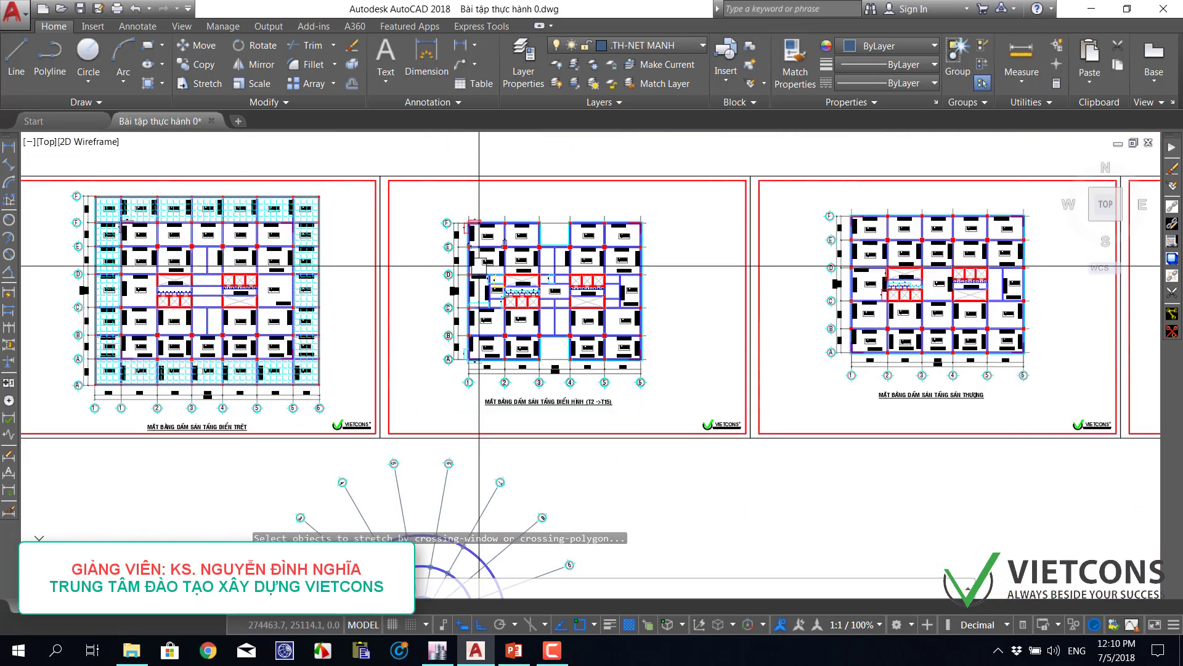
scroll(394, 322, up, 10)
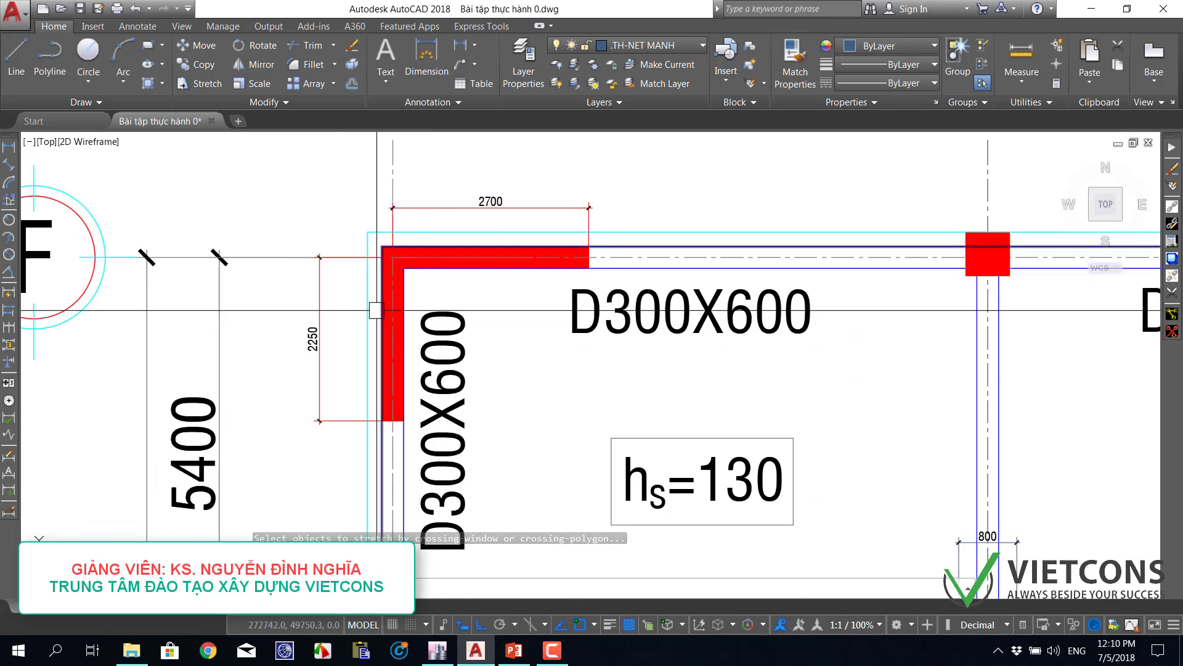
scroll(320, 240, down, 2)
scroll(331, 234, down, 2)
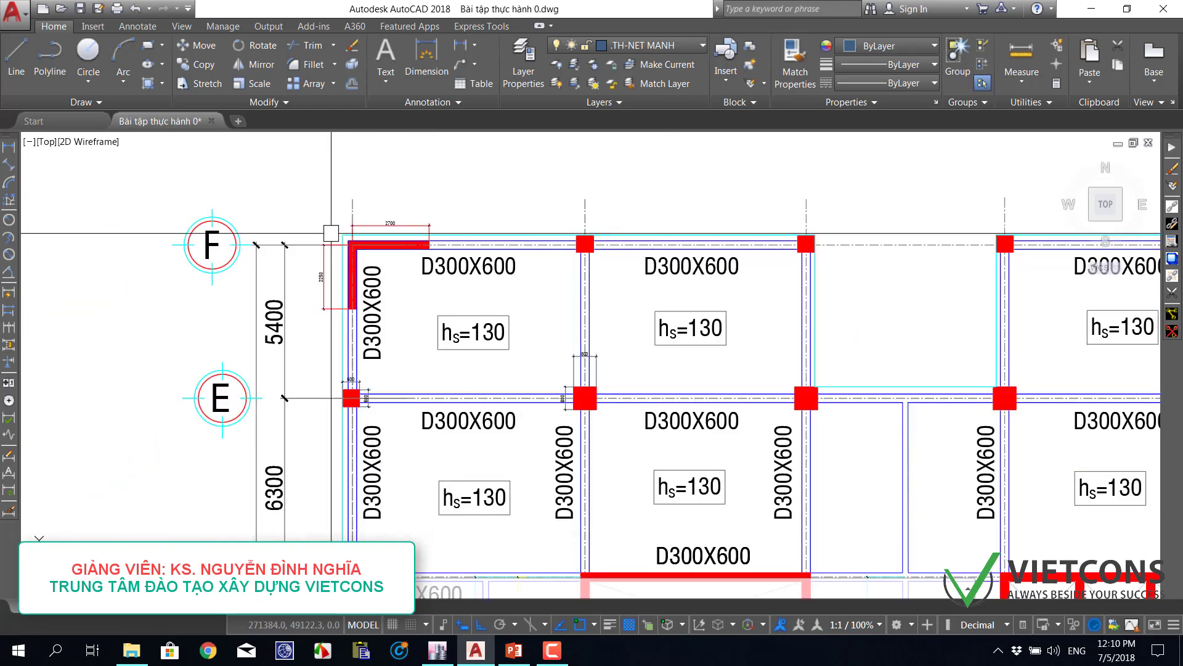
scroll(331, 260, up, 2)
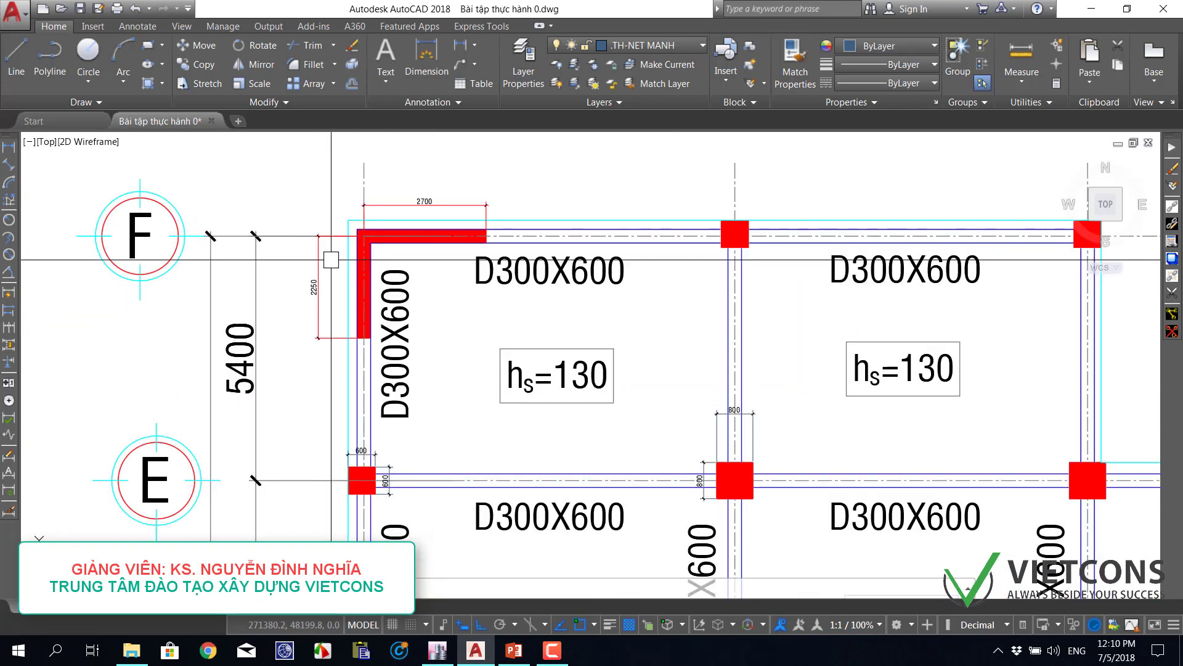
- Switch back to ETABS, set the L-shaped wall stack's length LY to 2.75 m and accept the layout
click(475, 653)
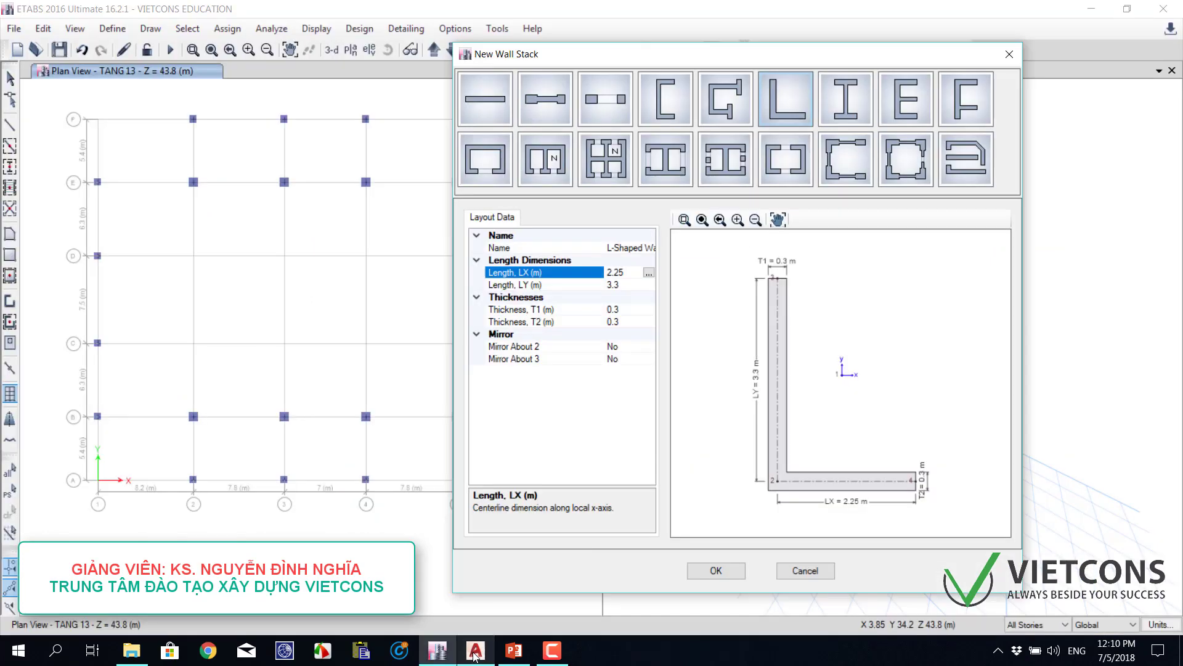
click(623, 284)
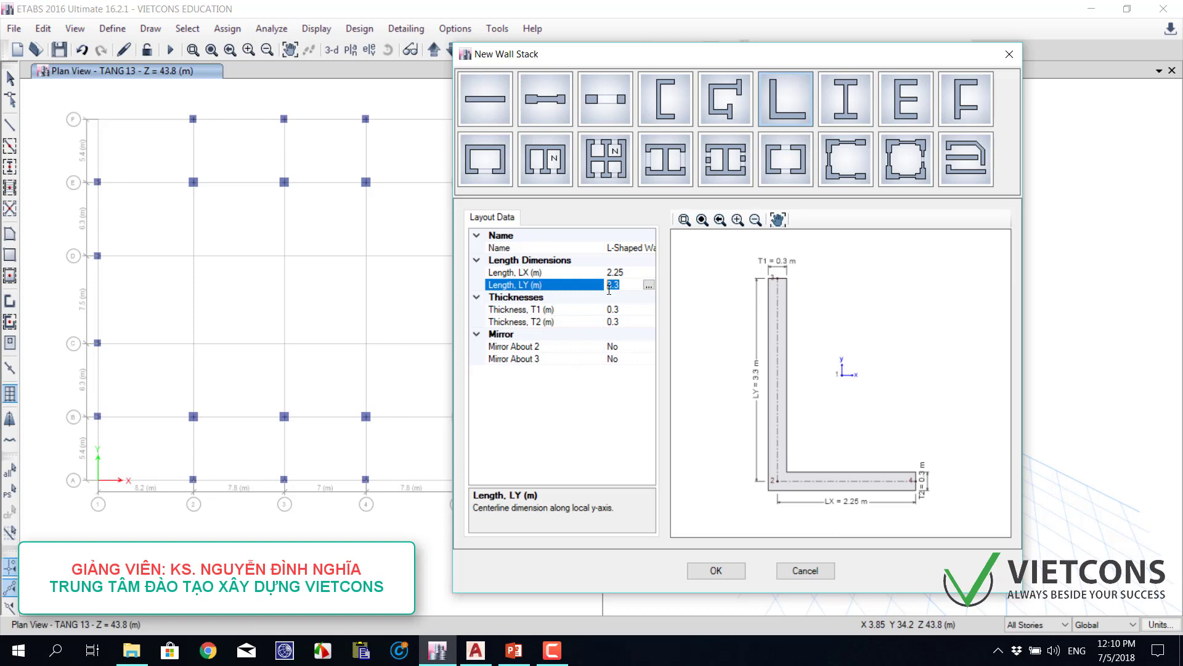
text(2.75)
click(626, 273)
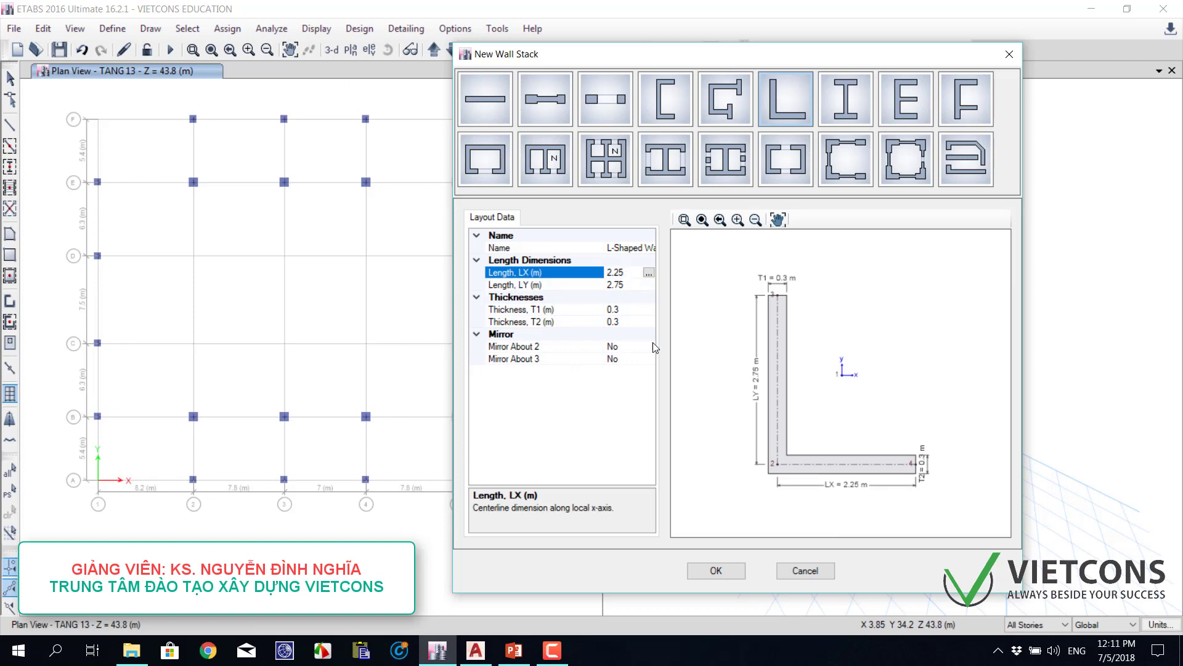
click(711, 574)
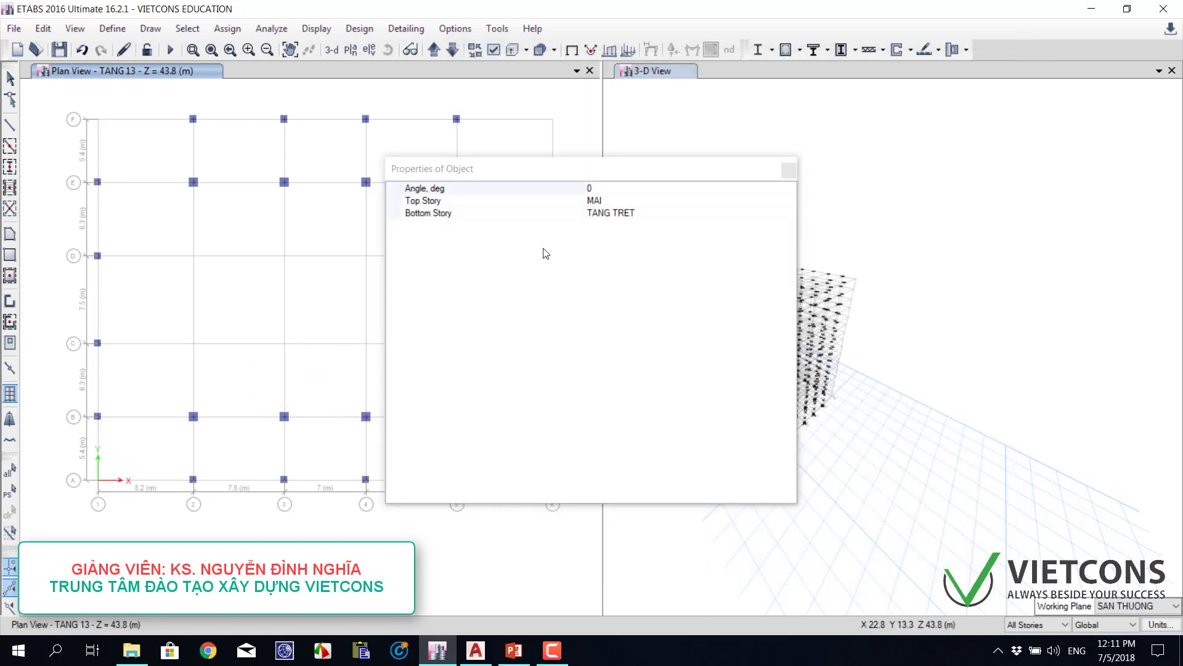
- Place the L-shaped wall stack at grid corner A-1 with bottom story TANG TRET and top story MAI
click(608, 214)
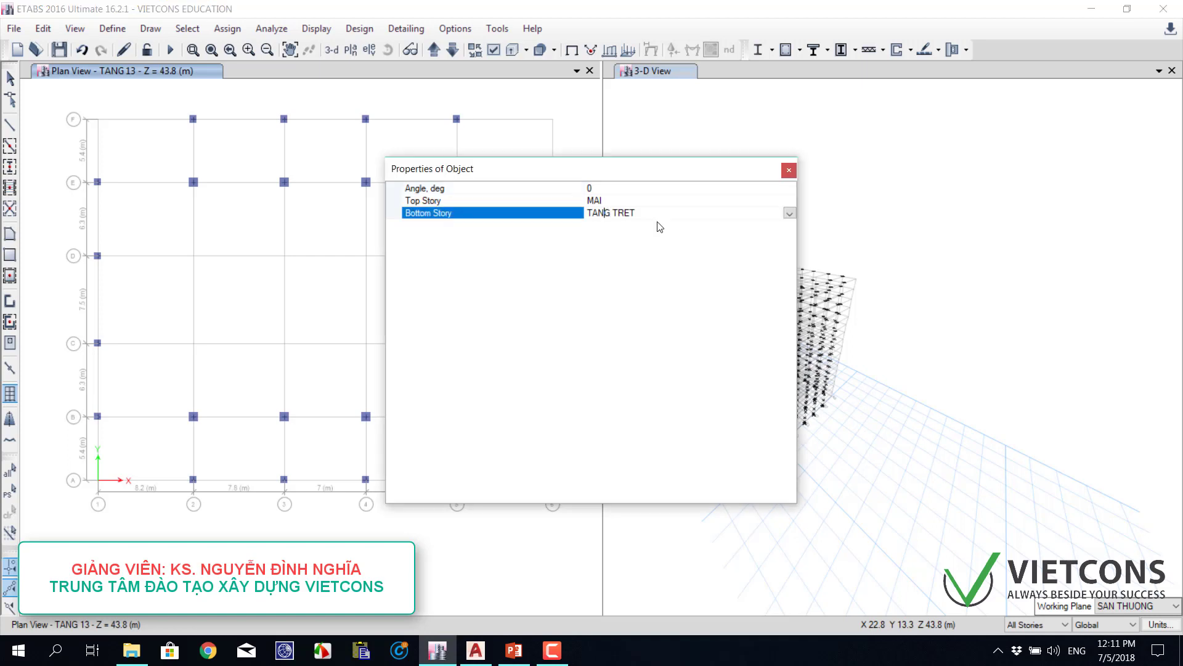
click(789, 214)
drag(793, 246, 782, 301)
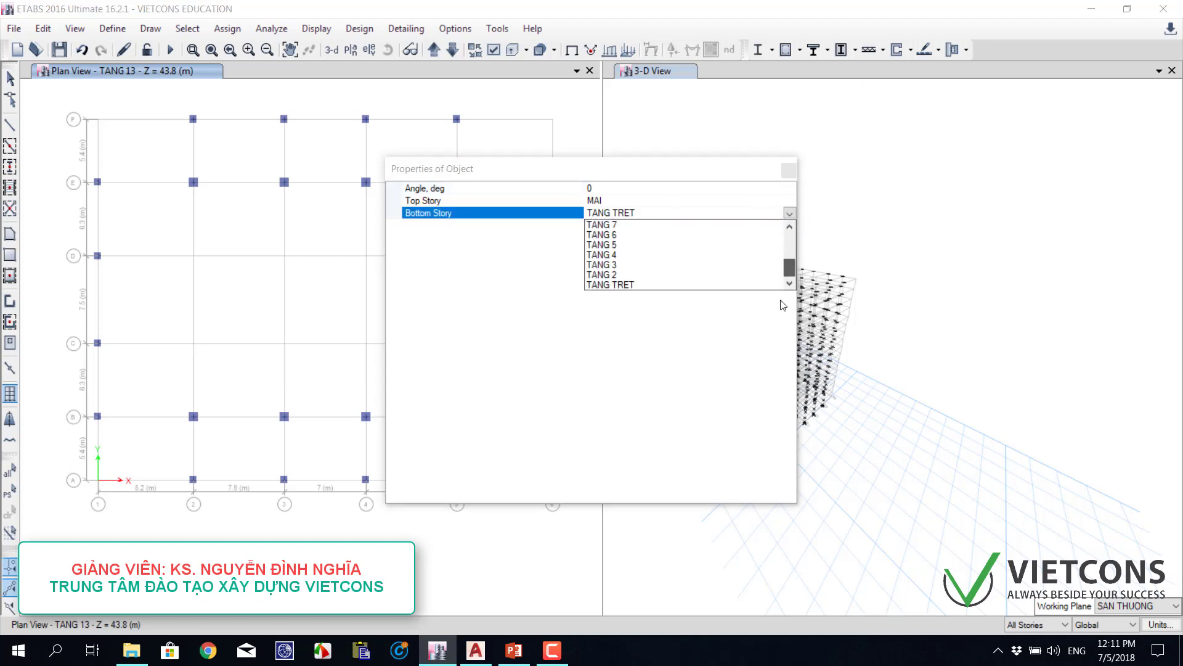
click(614, 284)
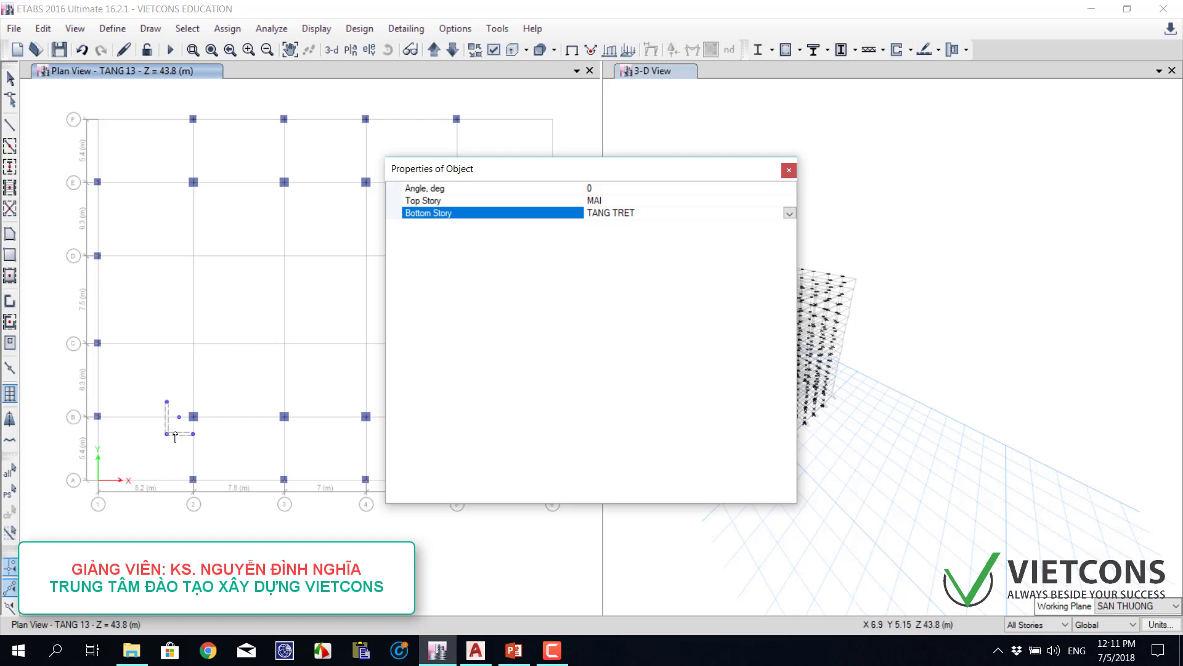
click(111, 470)
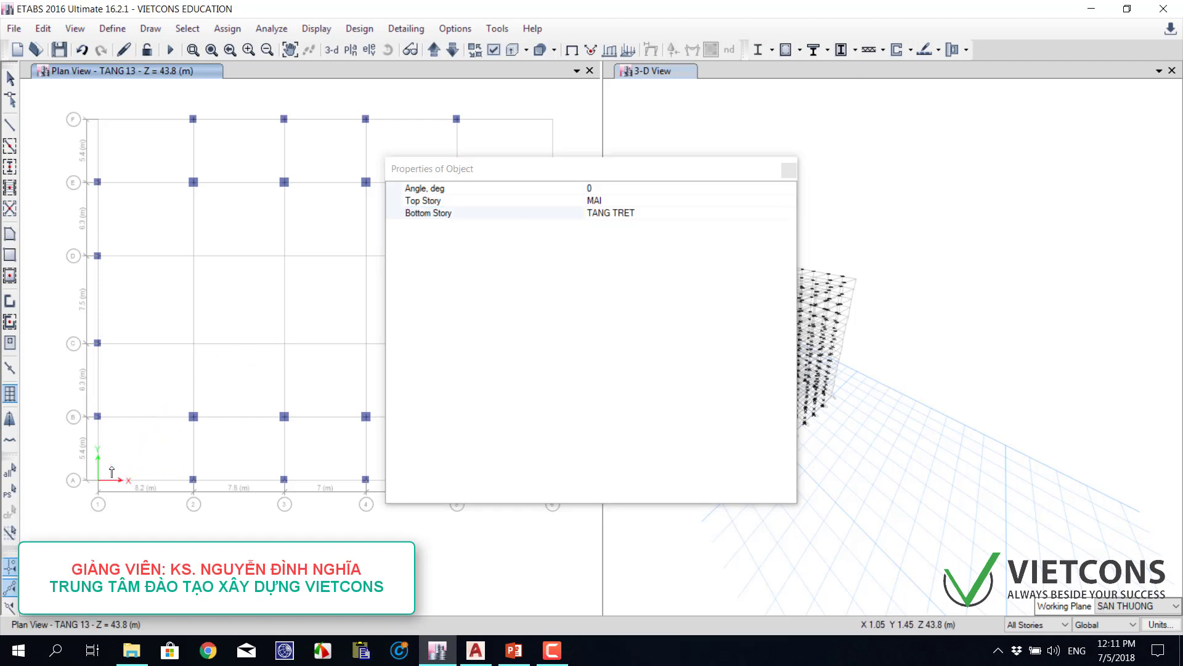
click(788, 170)
- Examine the new corner wall stack at A-1 over the building height in the 3D view
scroll(763, 449, up, 6)
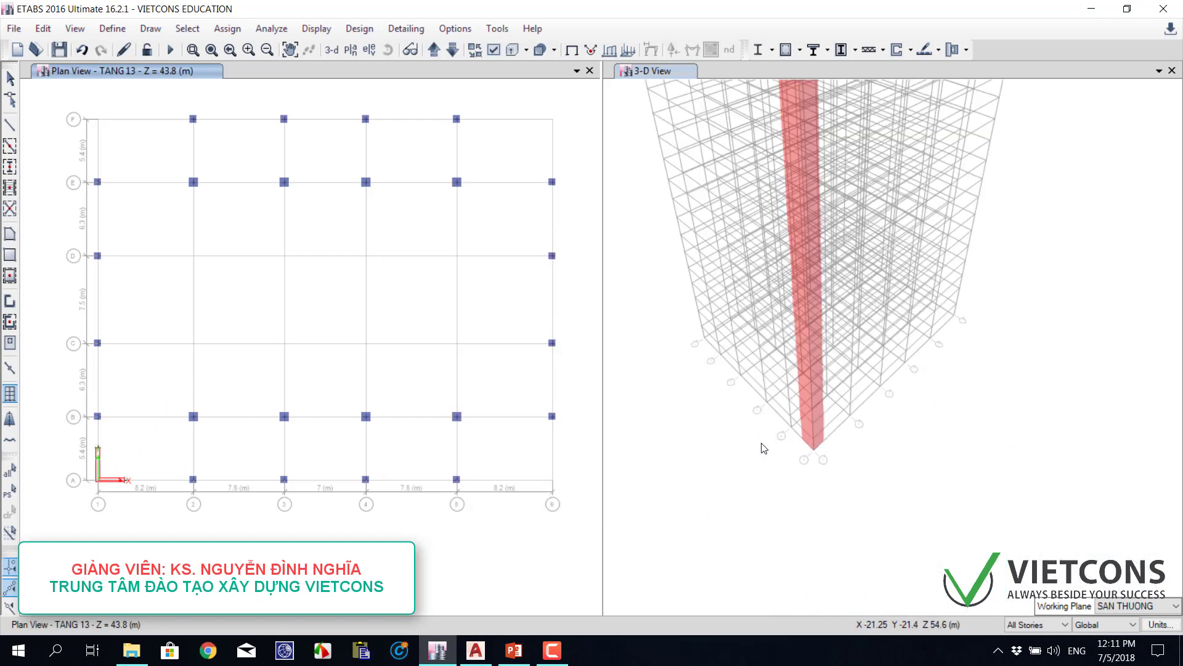
scroll(793, 449, down, 2)
scroll(795, 448, up, 1)
scroll(795, 448, down, 4)
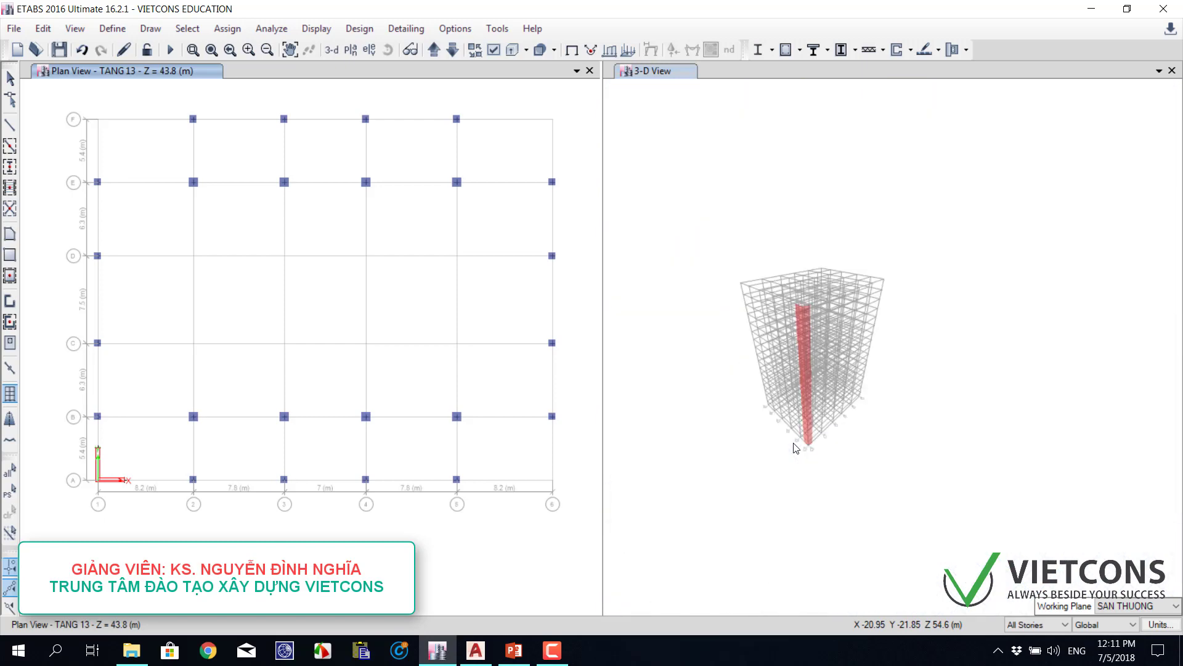
scroll(789, 441, up, 1)
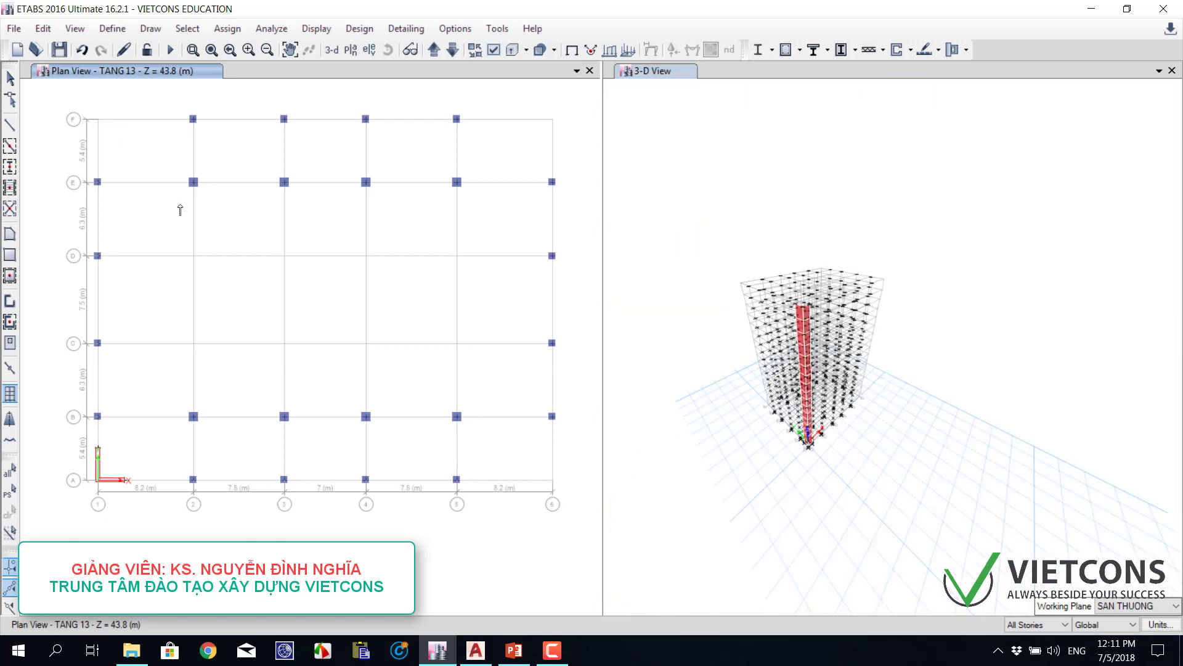
key(Escape)
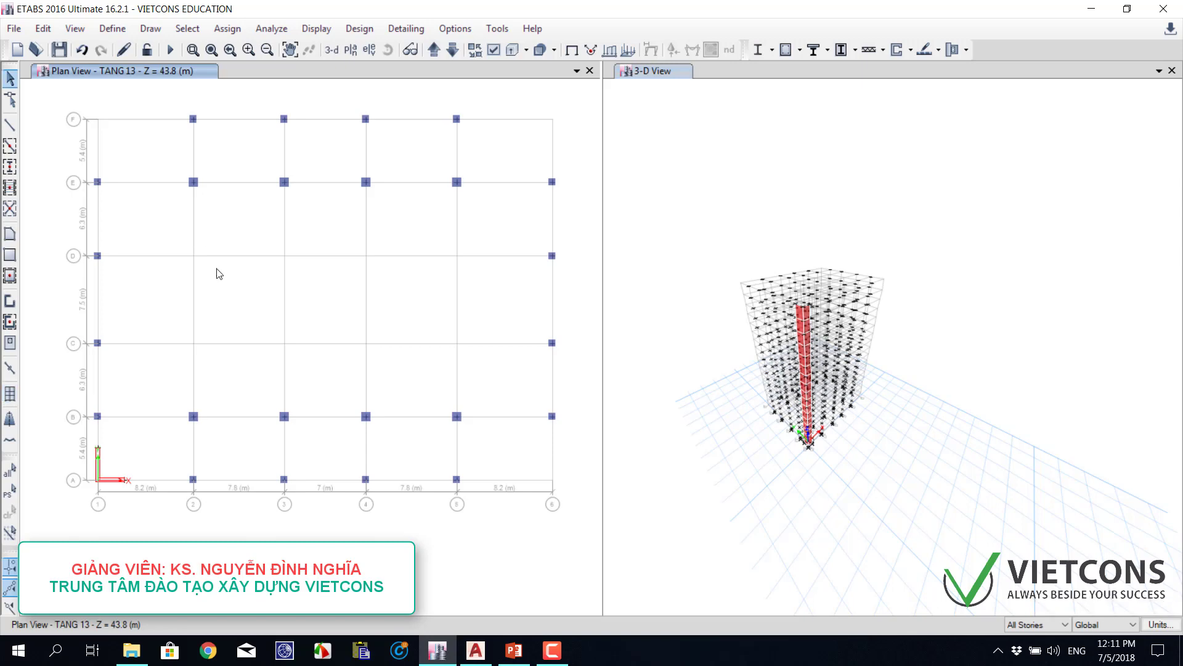
mouse_move(79, 438)
mouse_down()
mouse_move(148, 521)
mouse_move(136, 510)
mouse_up()
- Start another L-shaped wall stack and set its length LX to 2.75 m
click(151, 29)
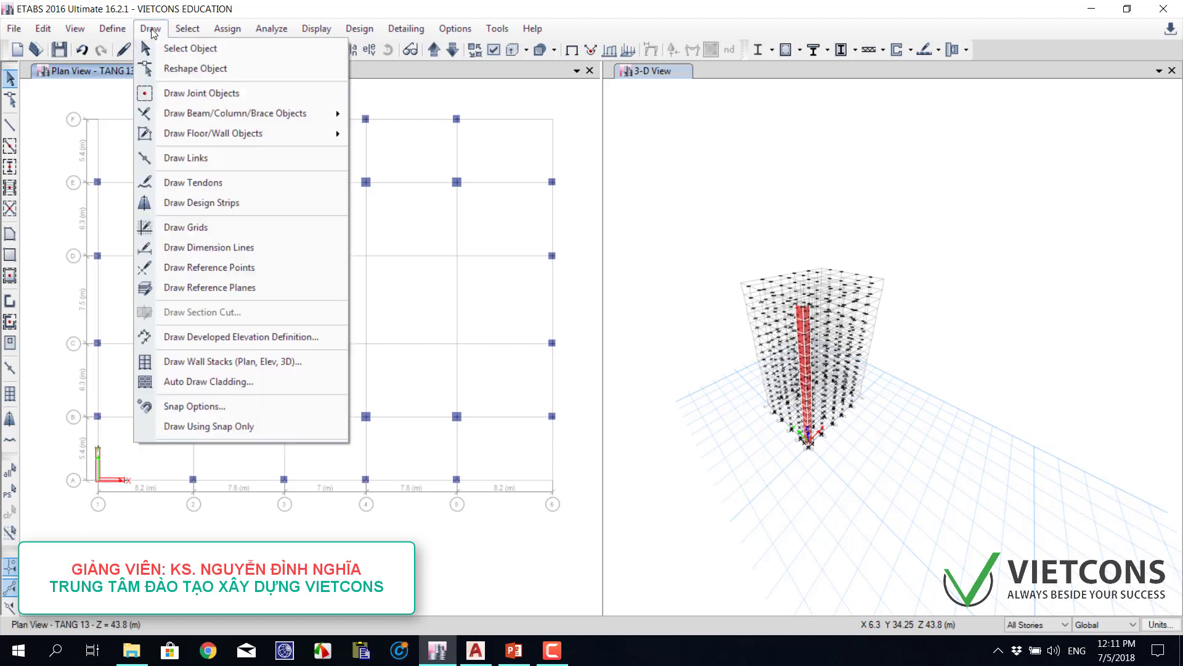
click(11, 400)
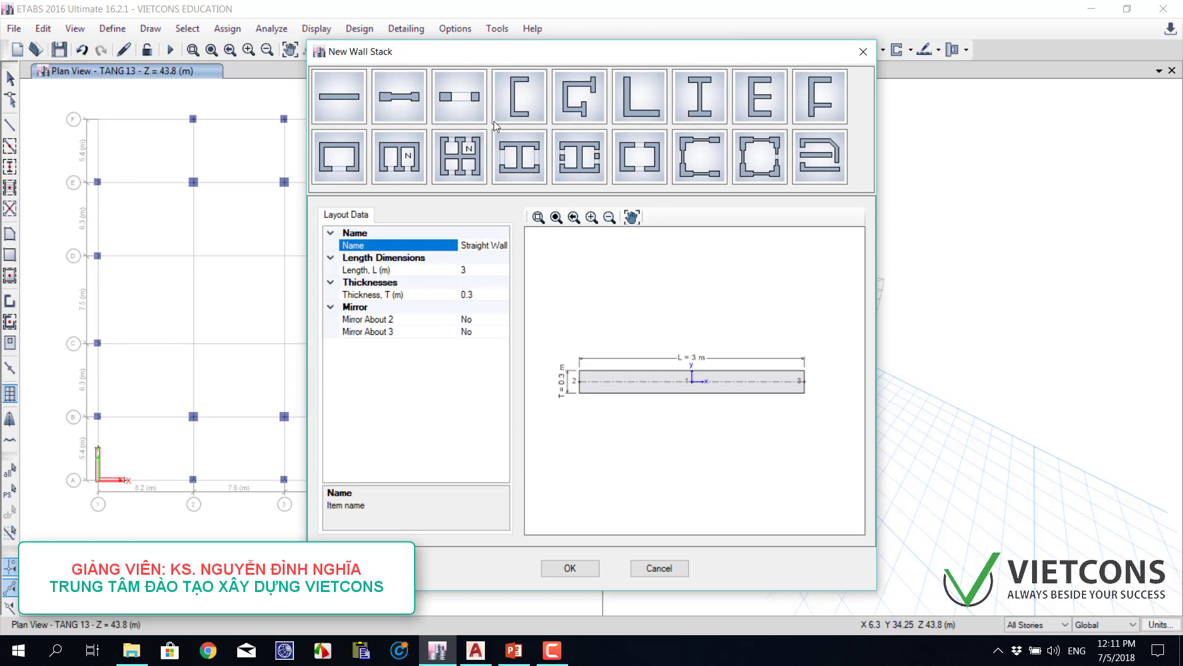
click(641, 102)
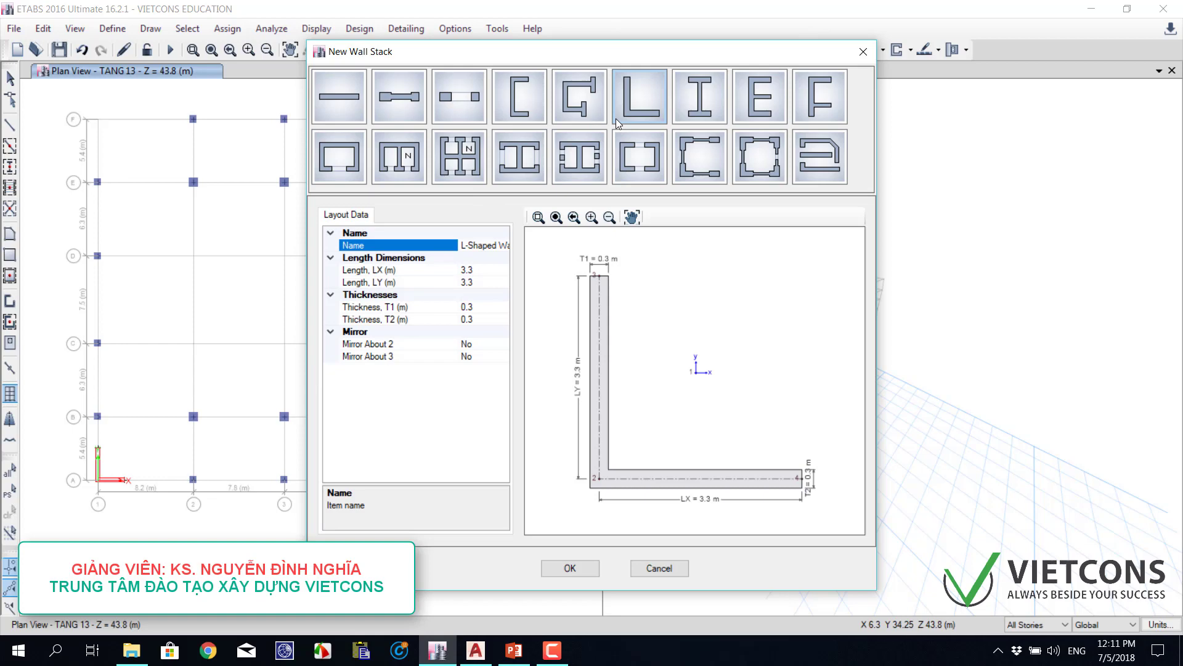
click(479, 271)
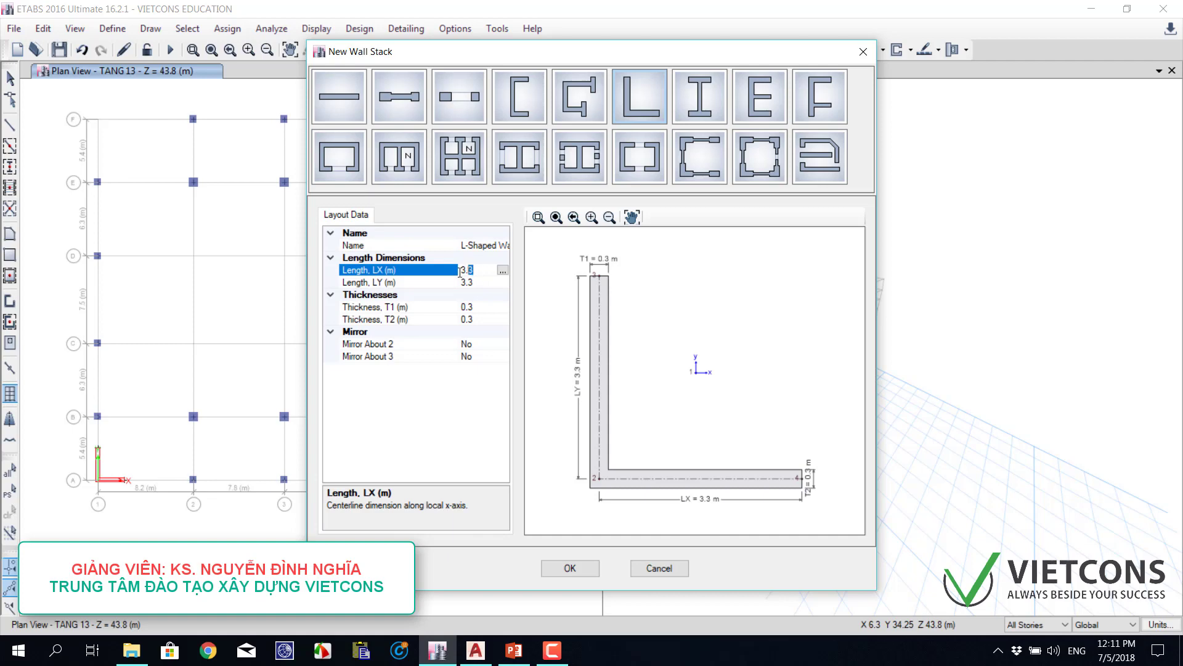
drag(460, 272, 459, 271)
click(480, 284)
click(476, 272)
double_click(479, 271)
text(2.75)
key(Return)
- Set the second L-shaped wall stack's length LY to 2.25 m
click(435, 283)
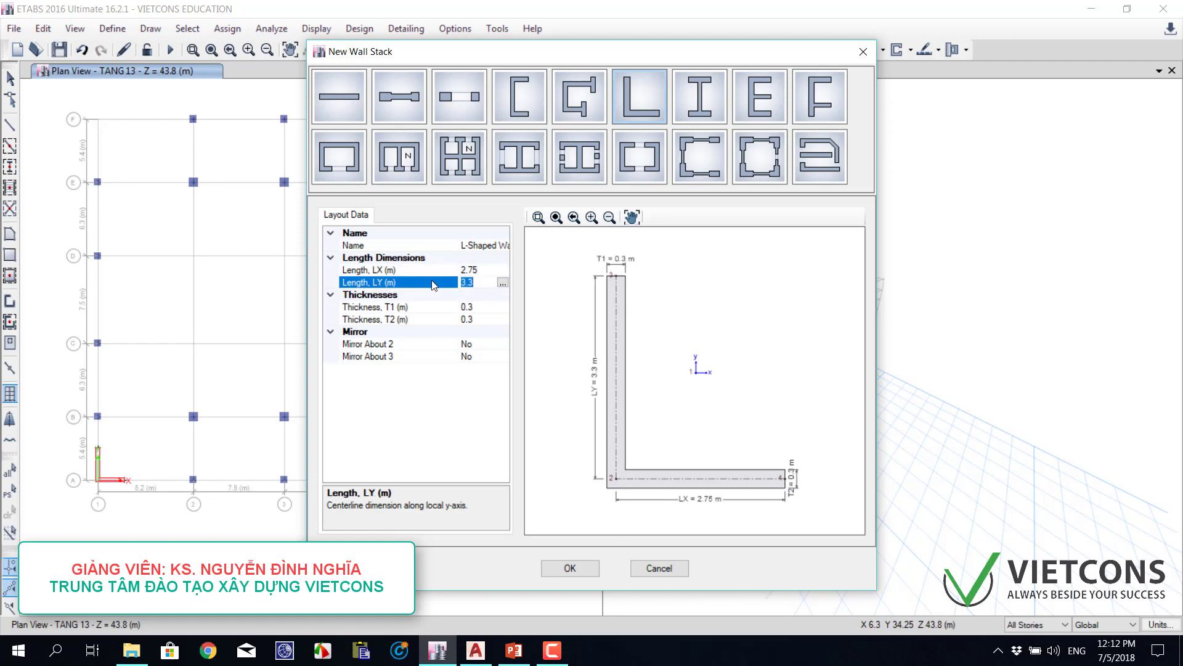
text(2.25)
key(Return)
click(482, 269)
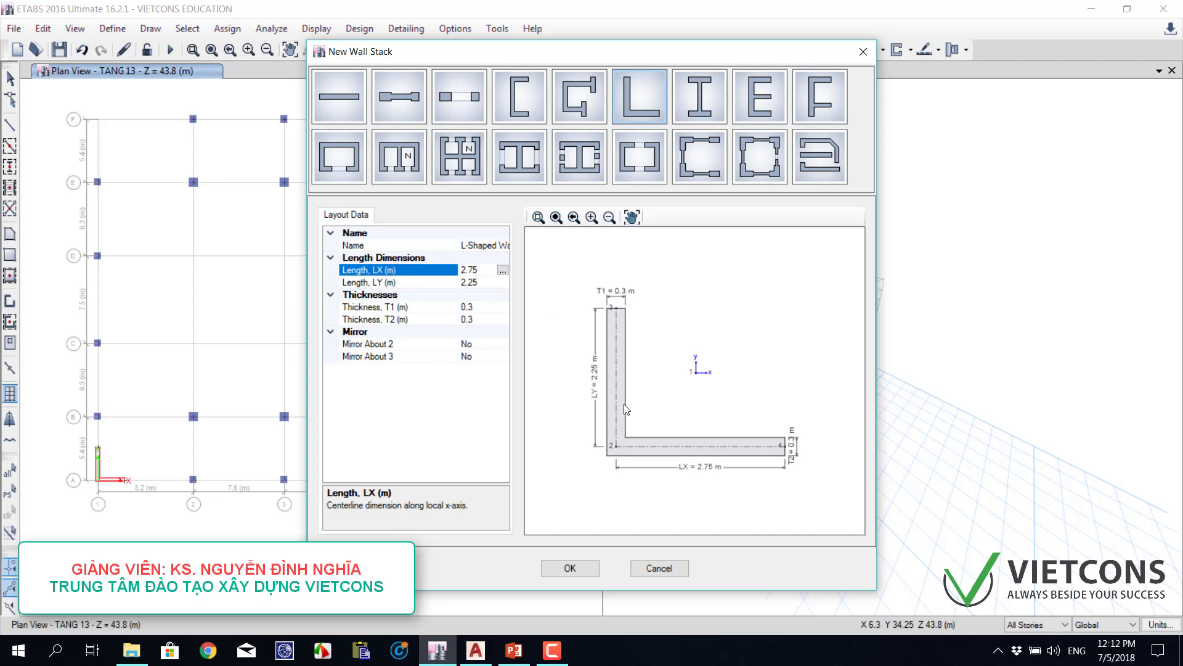
click(503, 269)
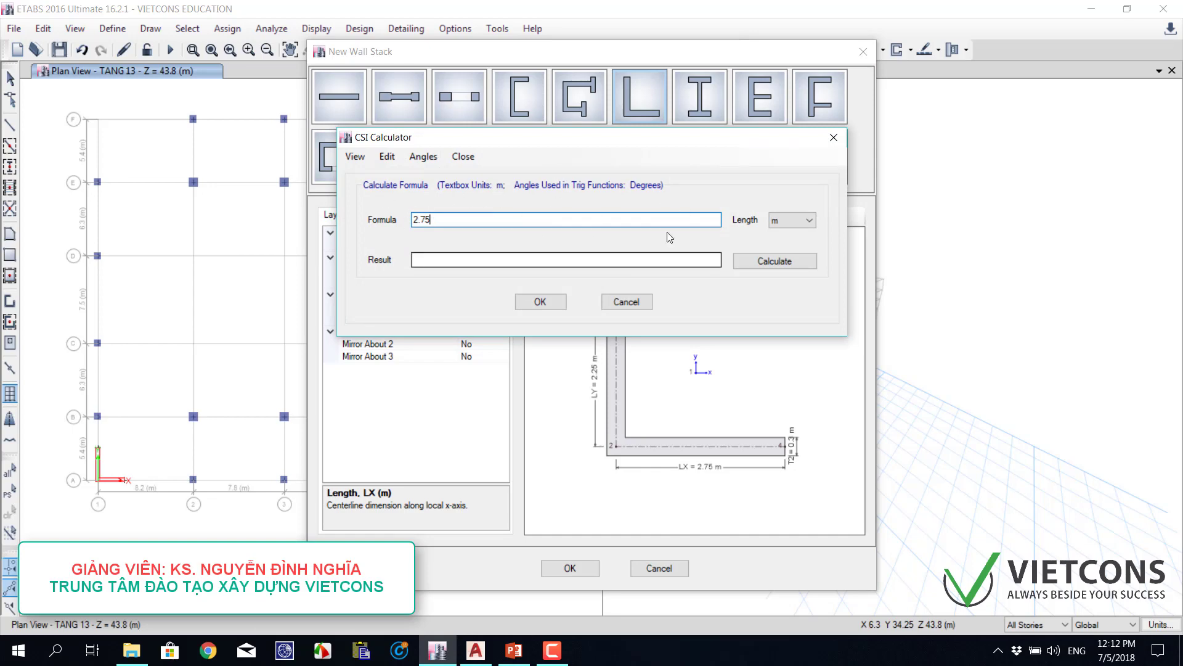
click(626, 302)
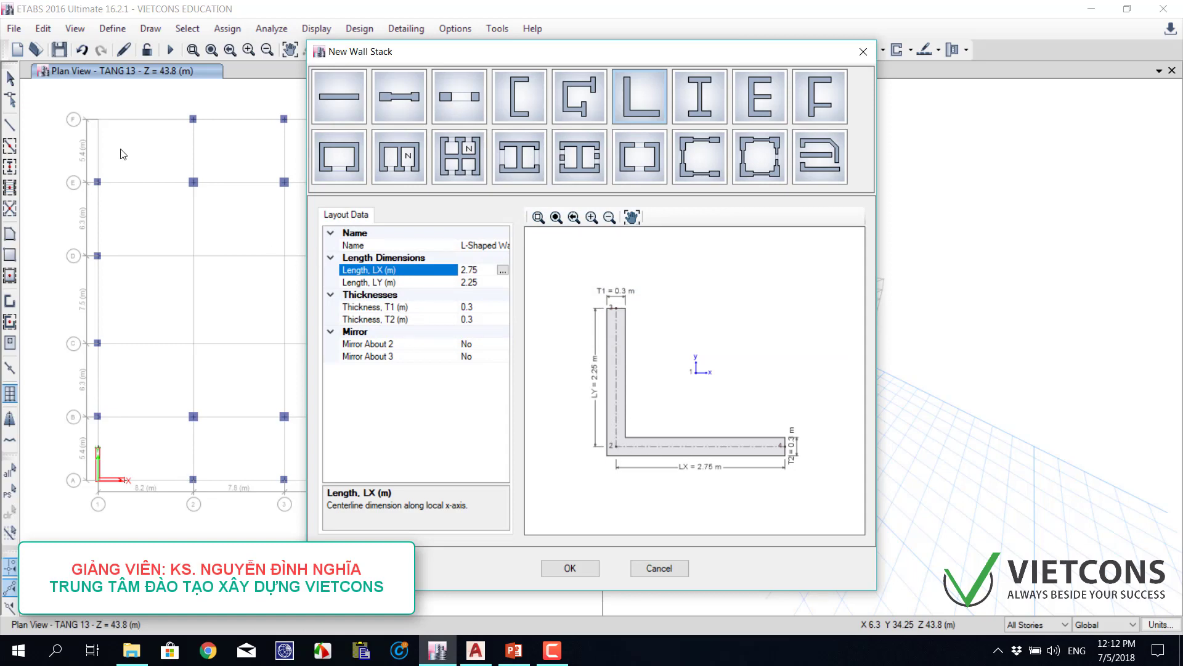
- Try mirroring the L-shaped wall stack about its local 2-axis
click(467, 347)
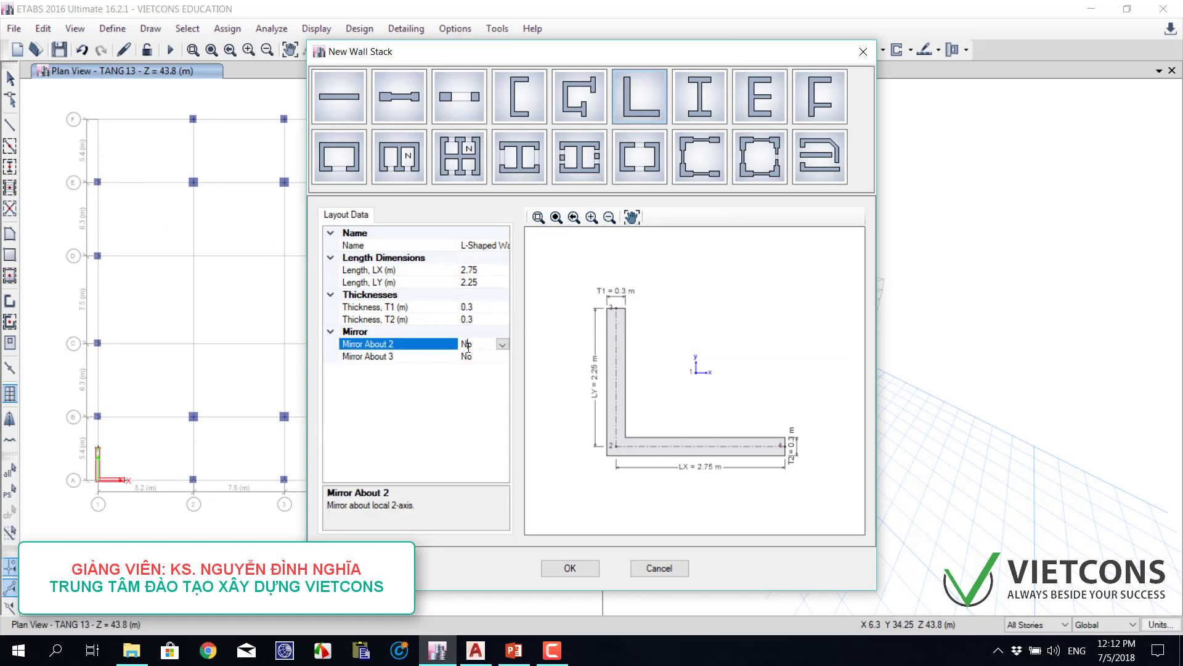
click(502, 346)
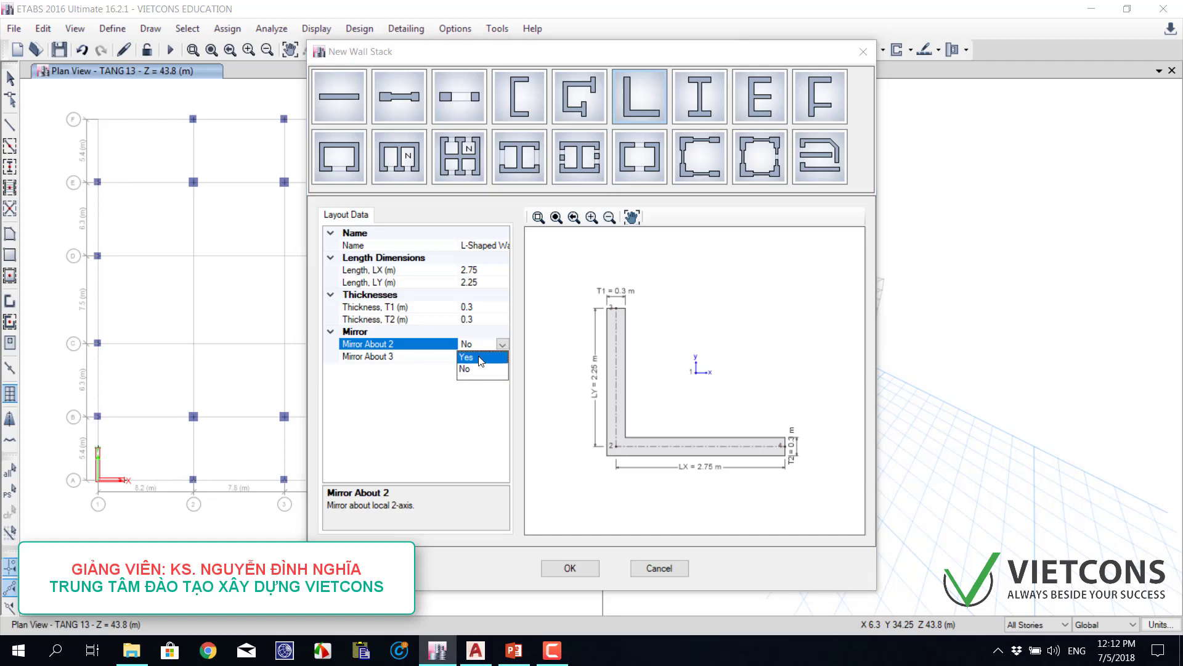
click(484, 357)
click(502, 345)
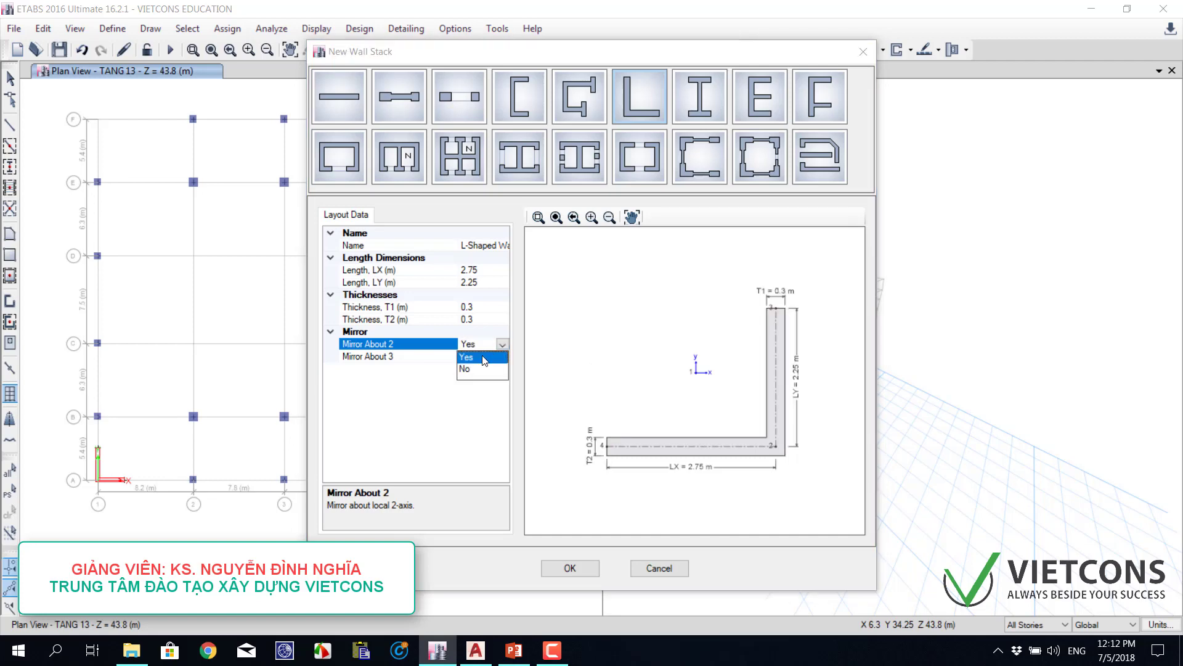
click(471, 370)
- Mirror the L-shaped wall stack about its local 3-axis and place it at grid corner F-1
click(502, 356)
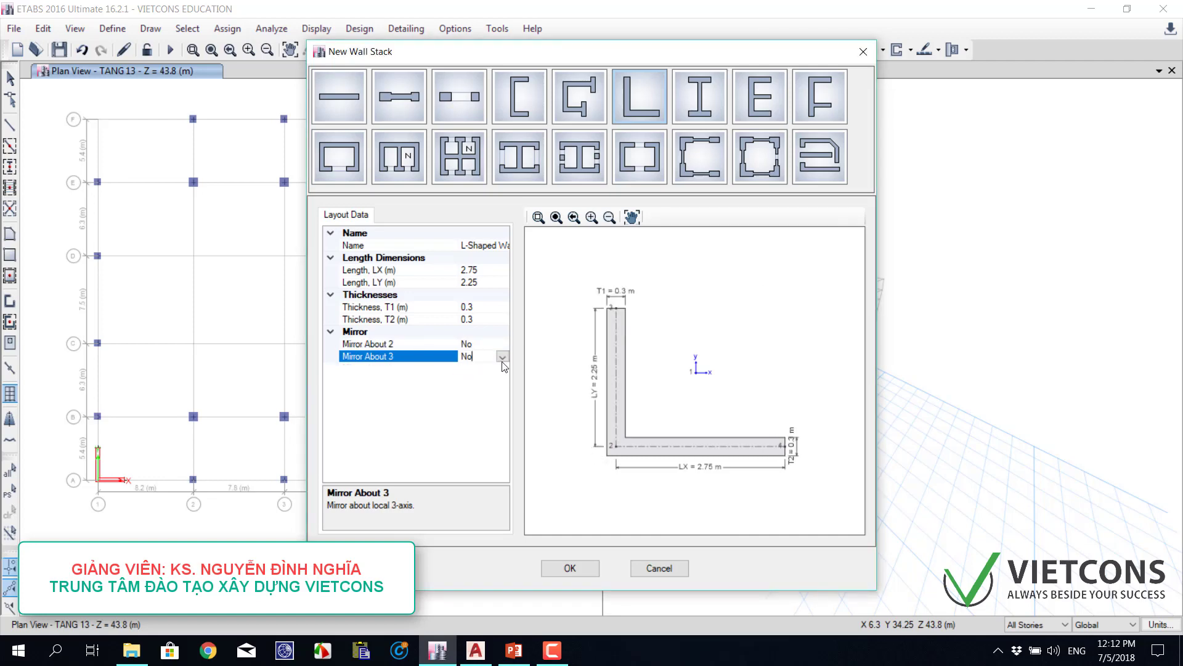
click(502, 356)
click(469, 372)
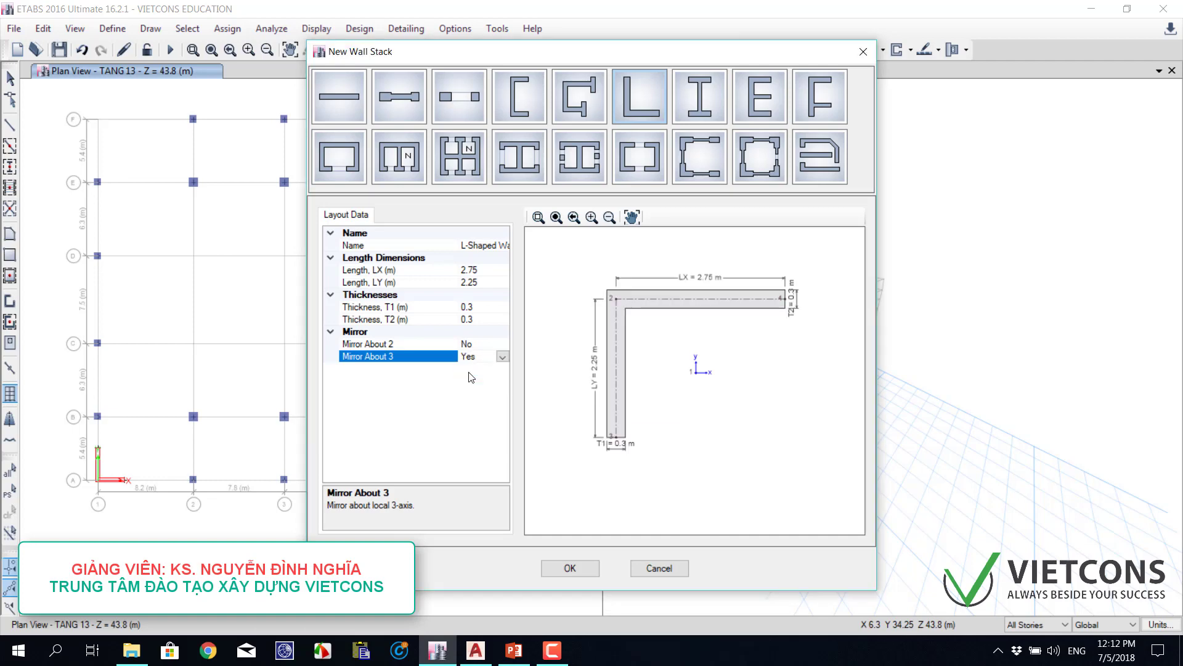
click(580, 571)
click(112, 136)
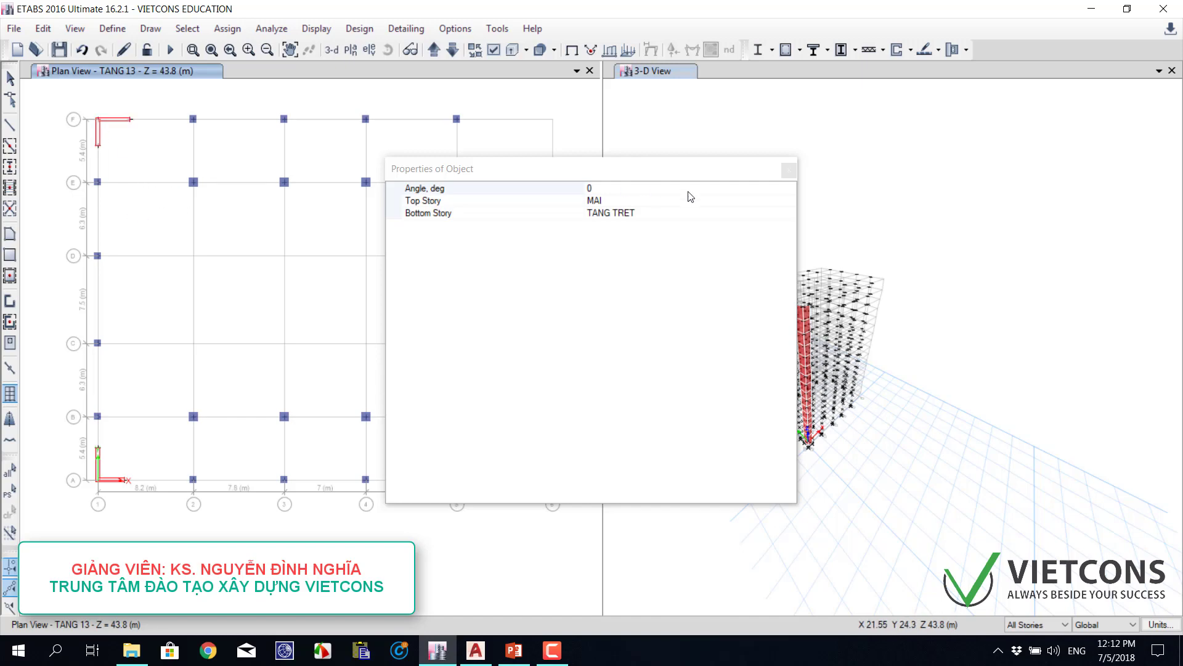
click(788, 169)
- Replicate both corner wall stacks on grid 1 by mirroring them about the line X = 19.5 m, midway between grids 3 and 4, keeping the originals
drag(70, 115, 143, 167)
drag(85, 434, 120, 487)
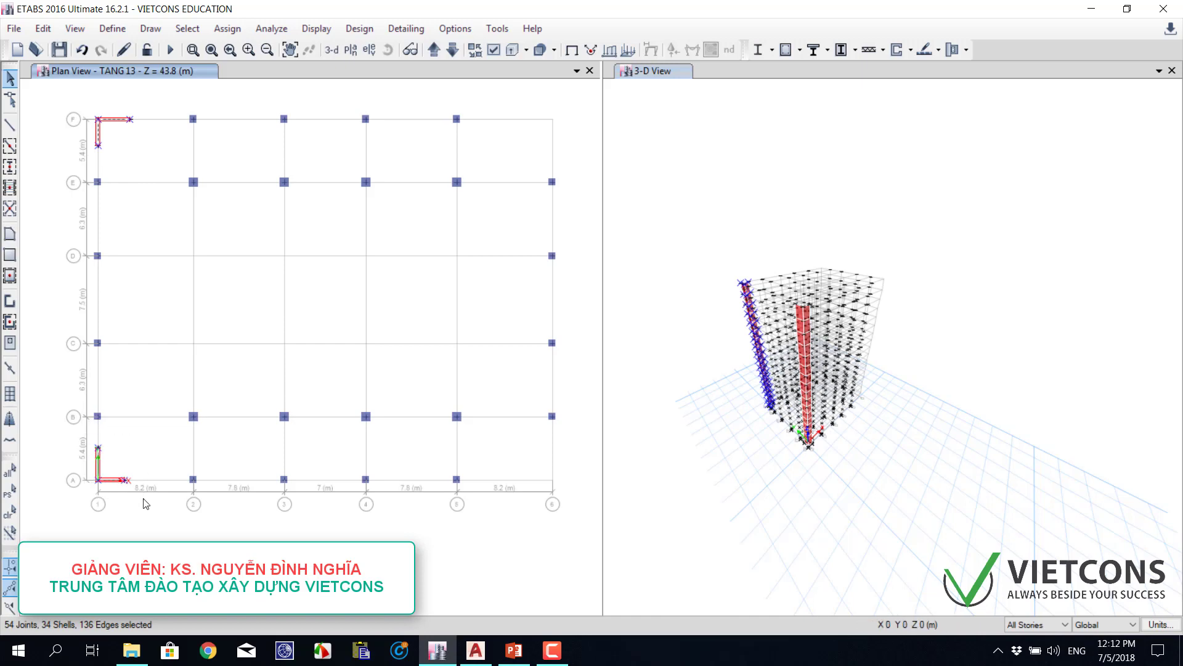
key(ctrl+r)
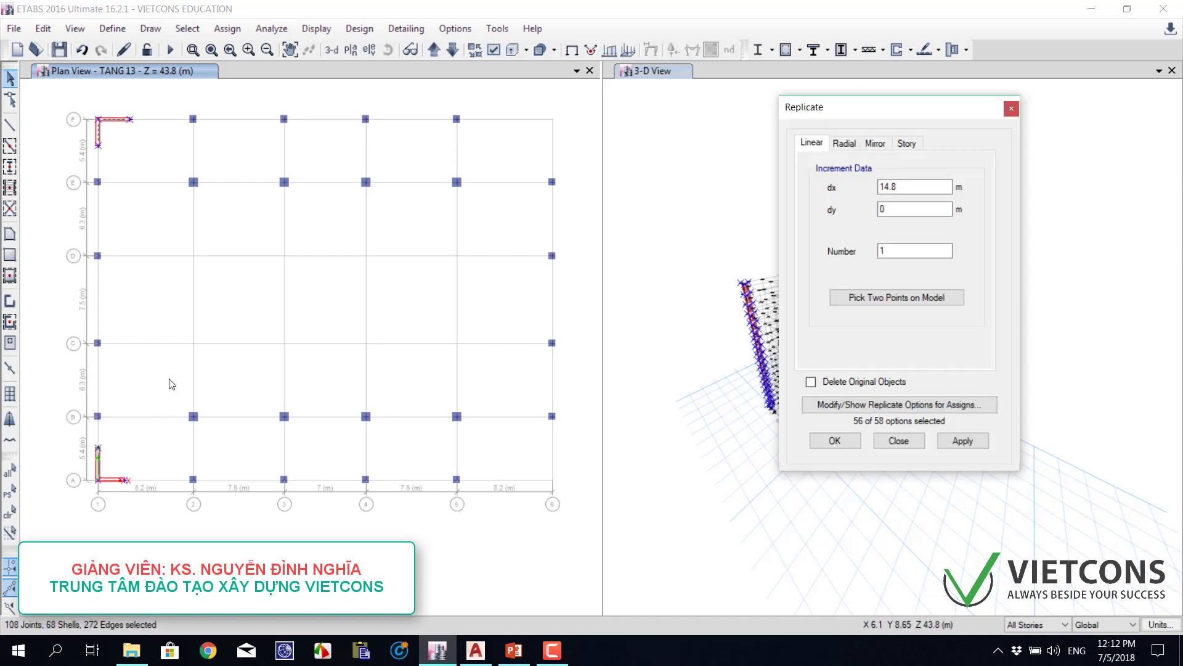
click(875, 143)
click(901, 301)
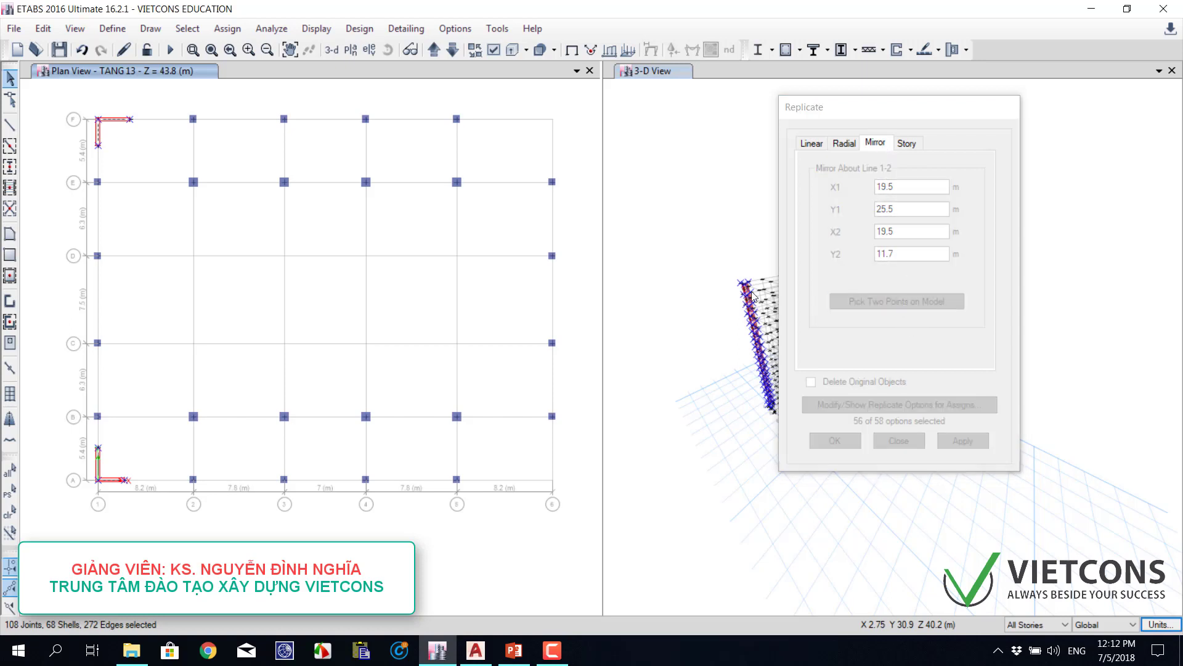
click(326, 119)
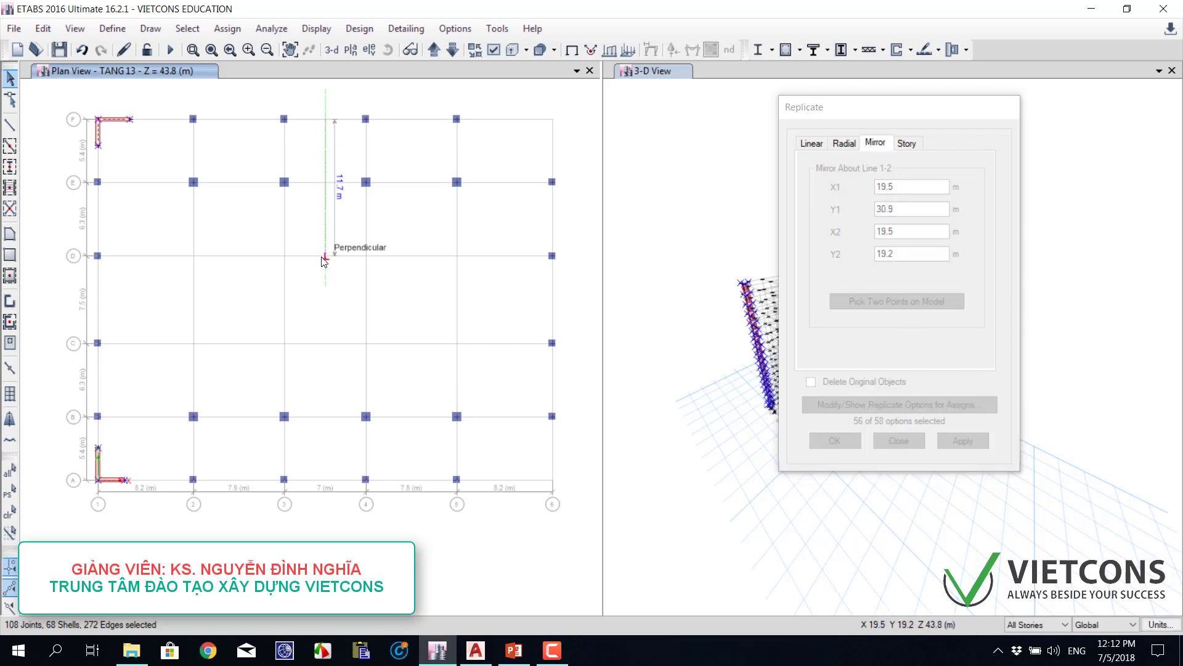
click(325, 259)
click(977, 445)
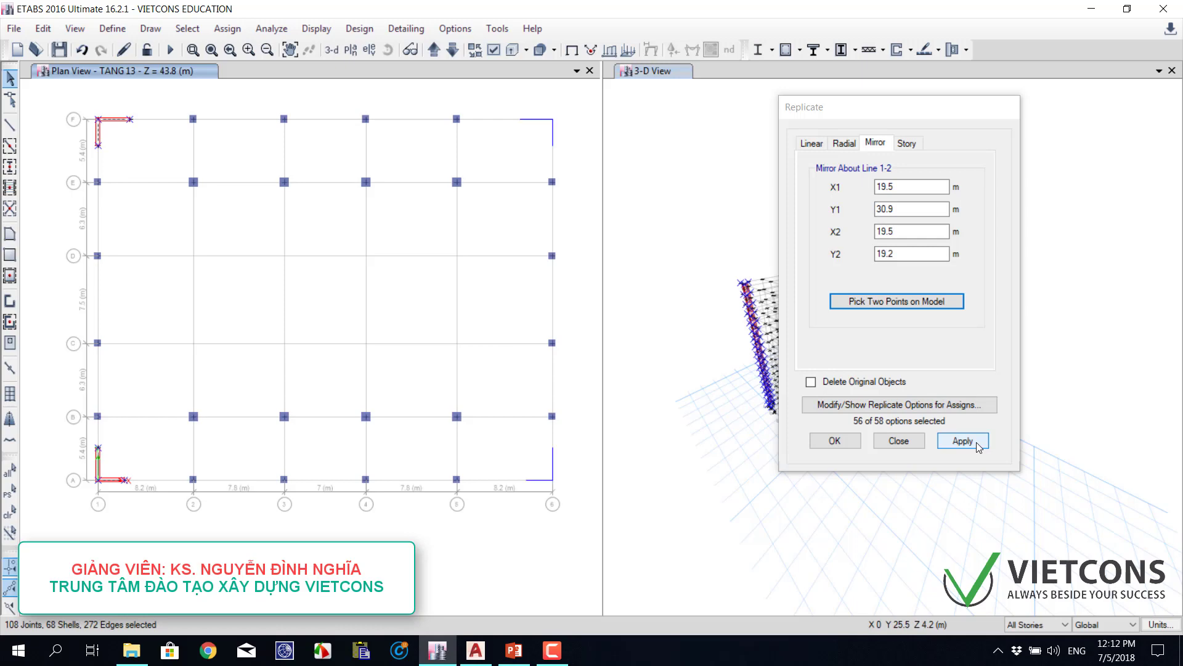
click(836, 440)
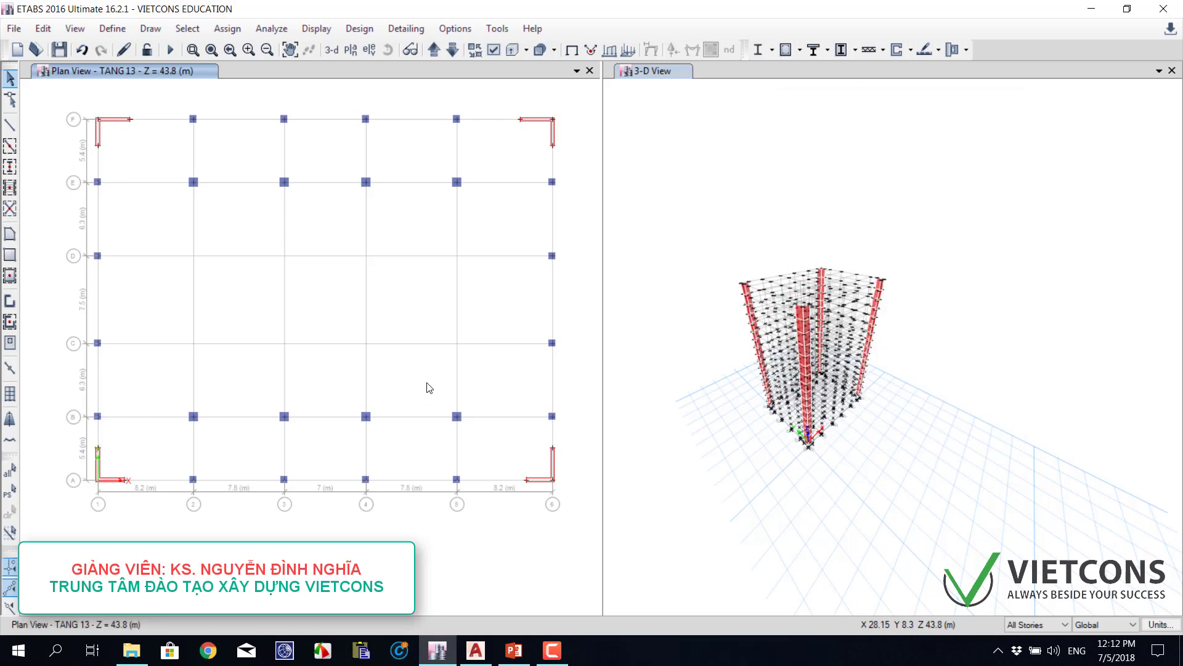
- Start a new wall stack with the C-shaped layout
click(151, 28)
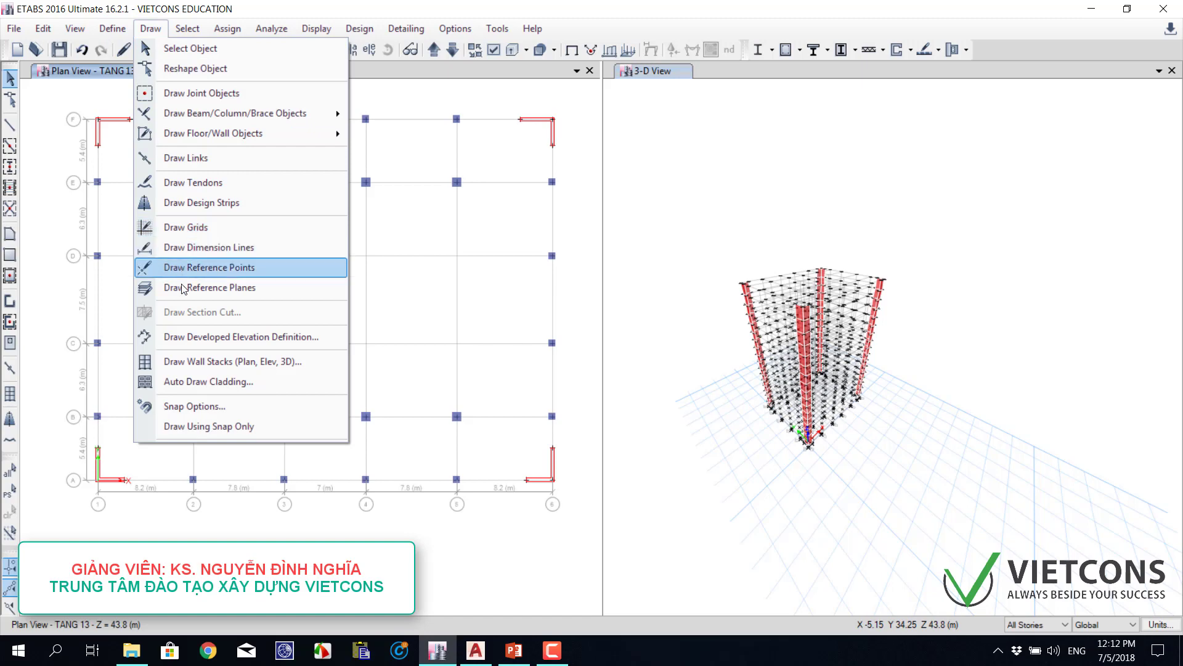
click(191, 362)
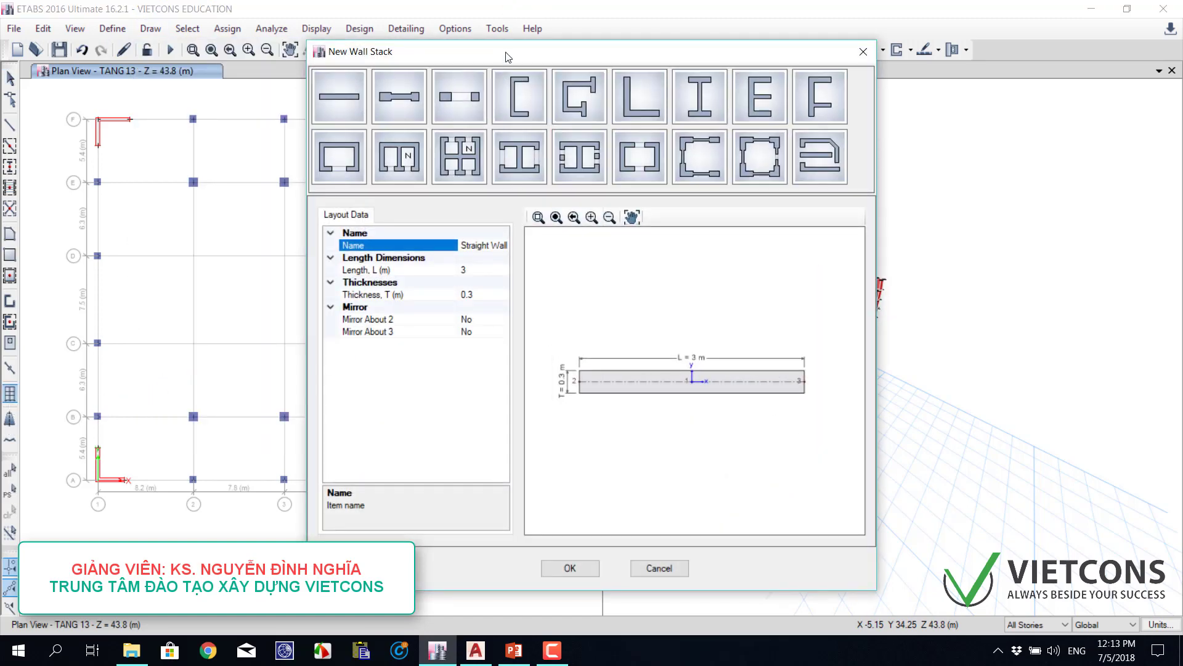
drag(507, 56, 633, 38)
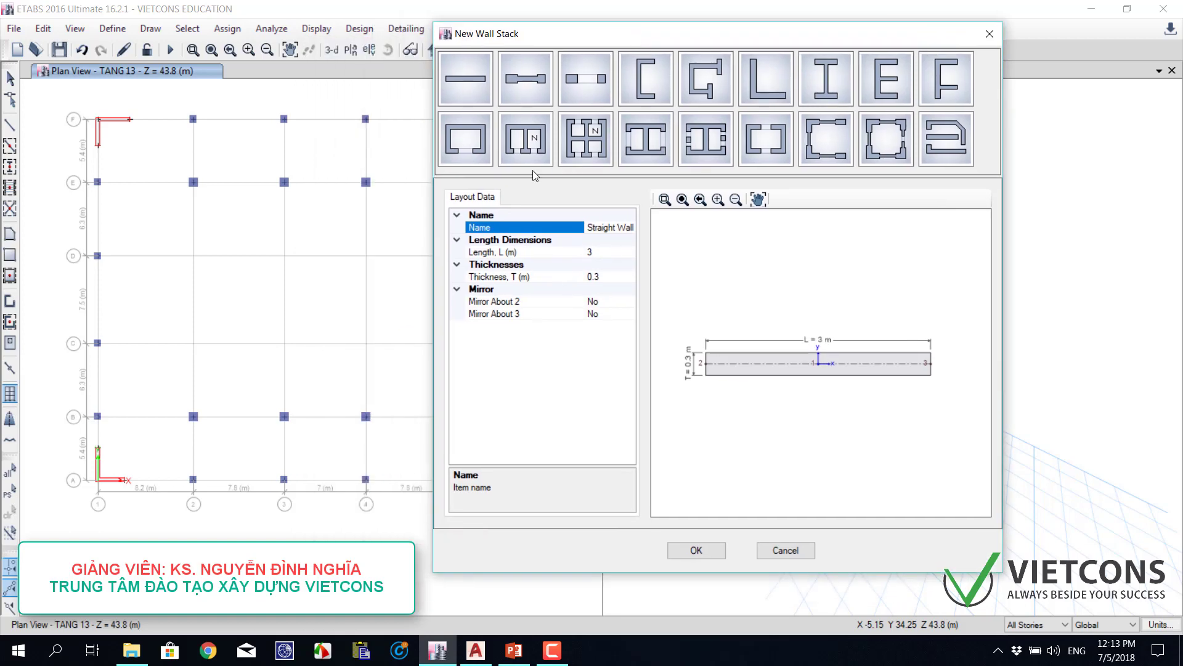
click(650, 86)
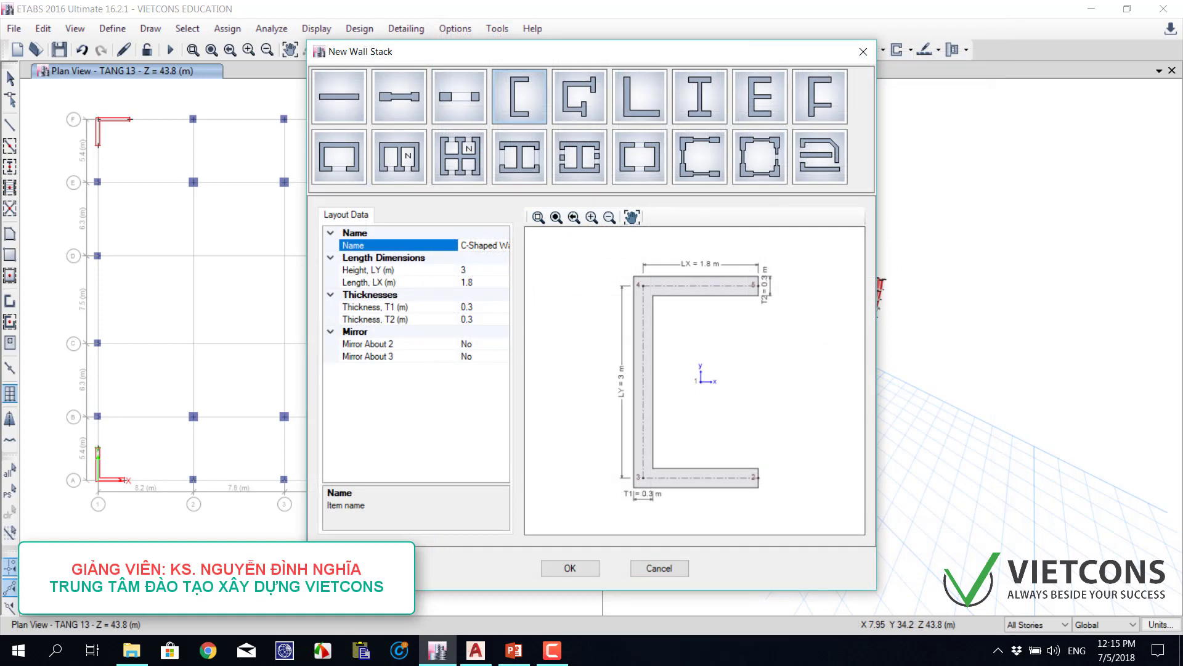
click(479, 272)
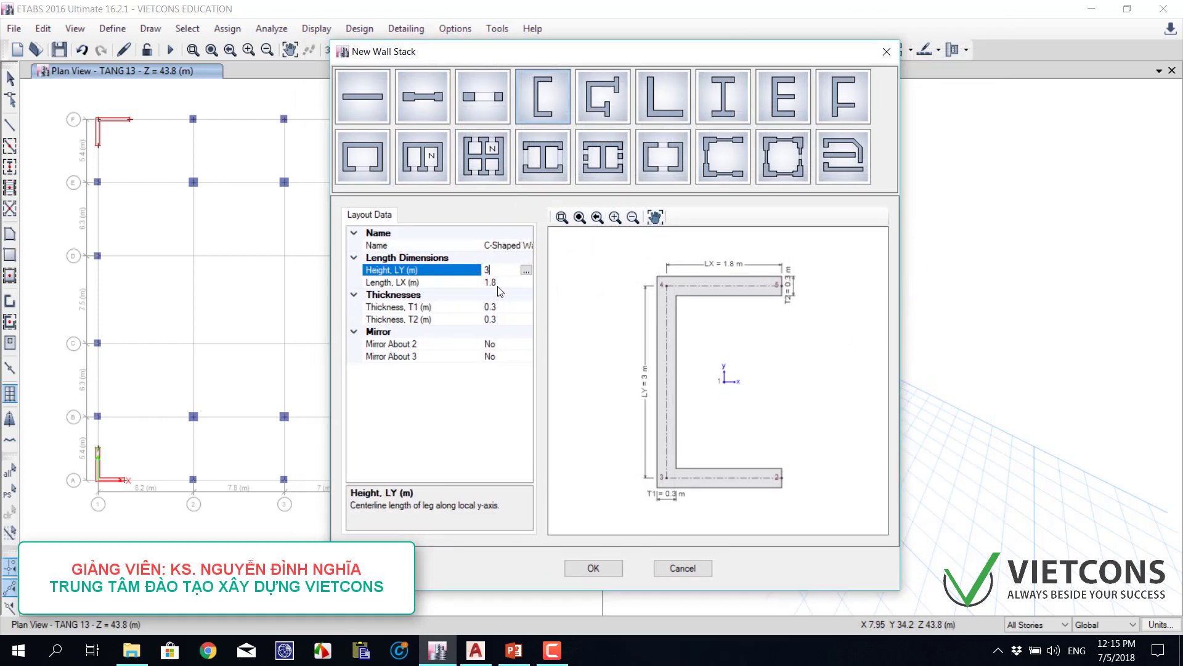
click(498, 283)
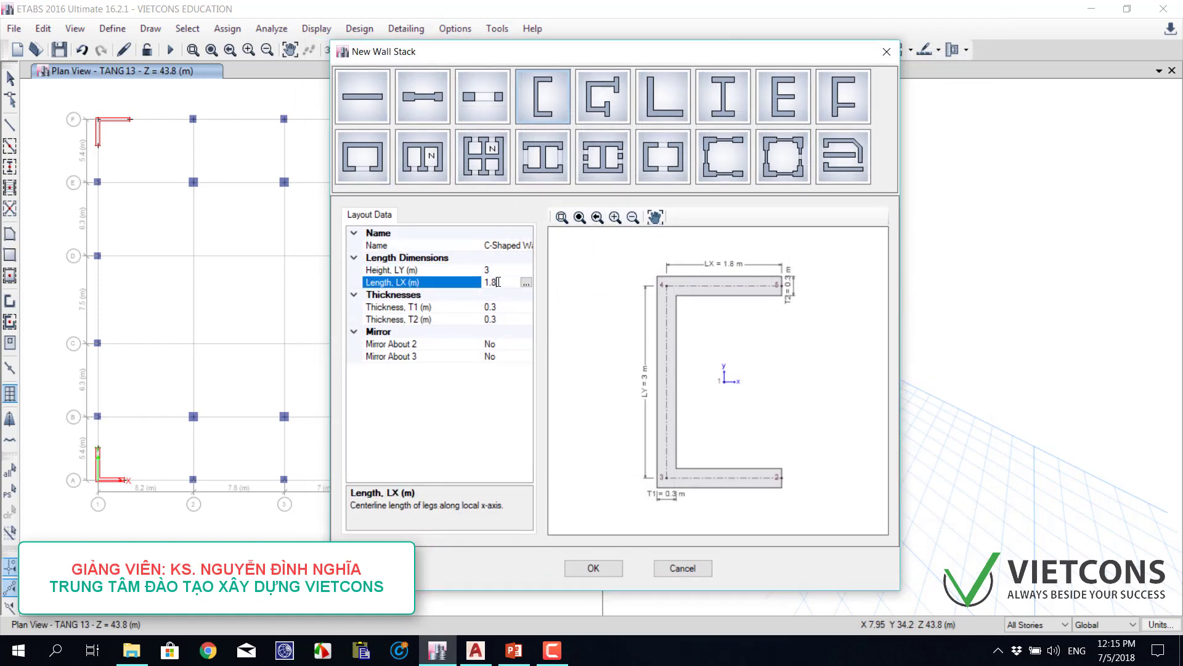
click(496, 273)
click(495, 282)
click(494, 275)
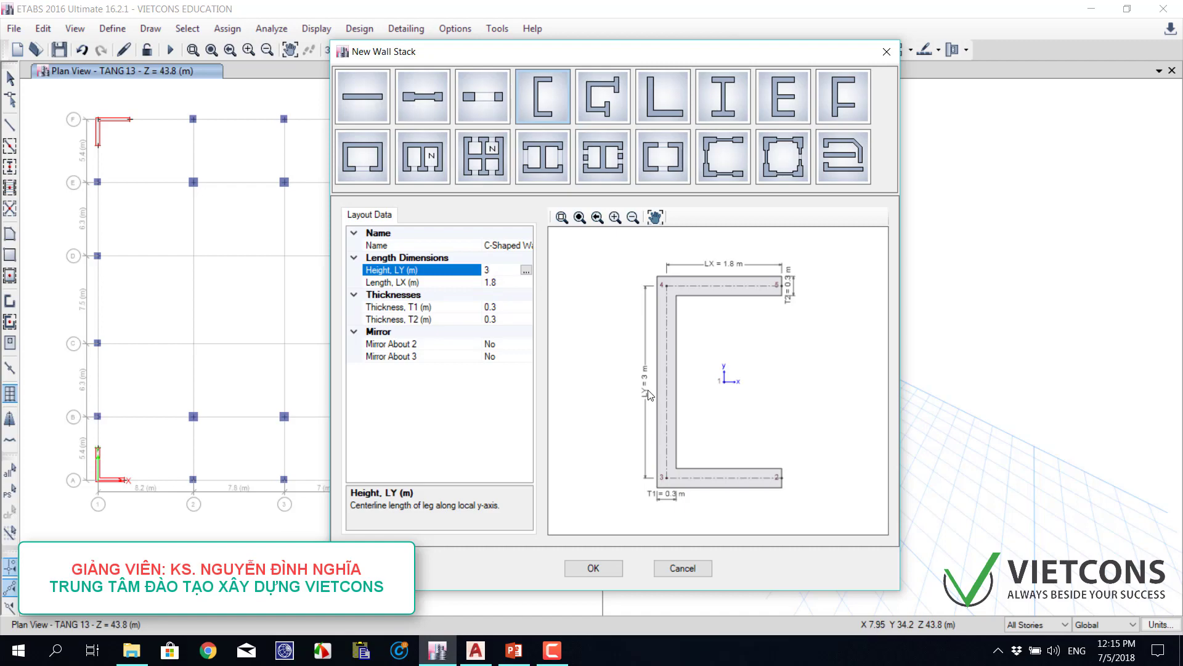
- Set the C-shaped wall stack's height LY to 7.8 m, taking the spacing between grids 2 and 3 from the AutoCAD floor plan
click(475, 650)
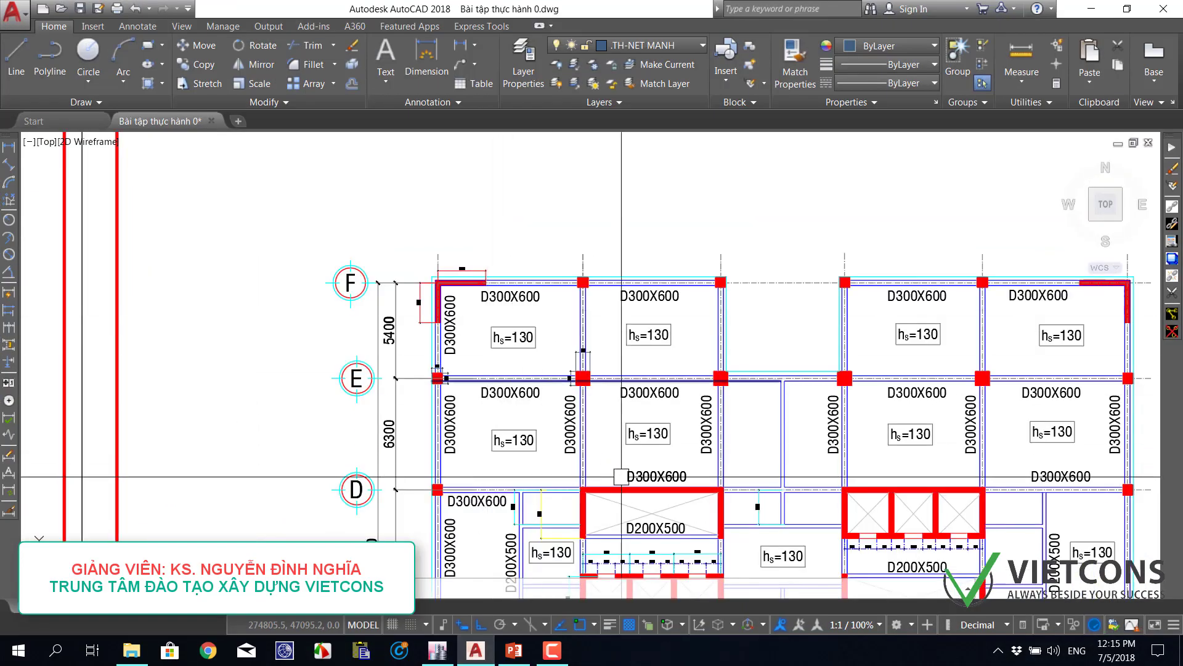
scroll(622, 477, up, 2)
scroll(575, 437, down, 5)
scroll(522, 435, up, 5)
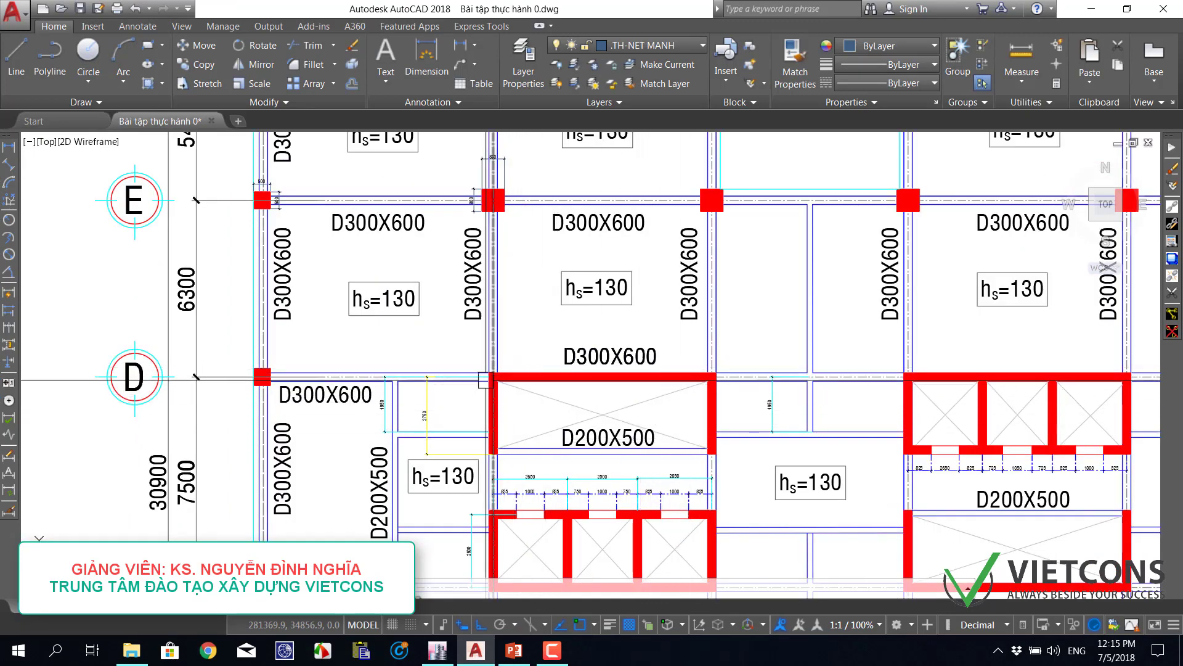
scroll(507, 410, up, 2)
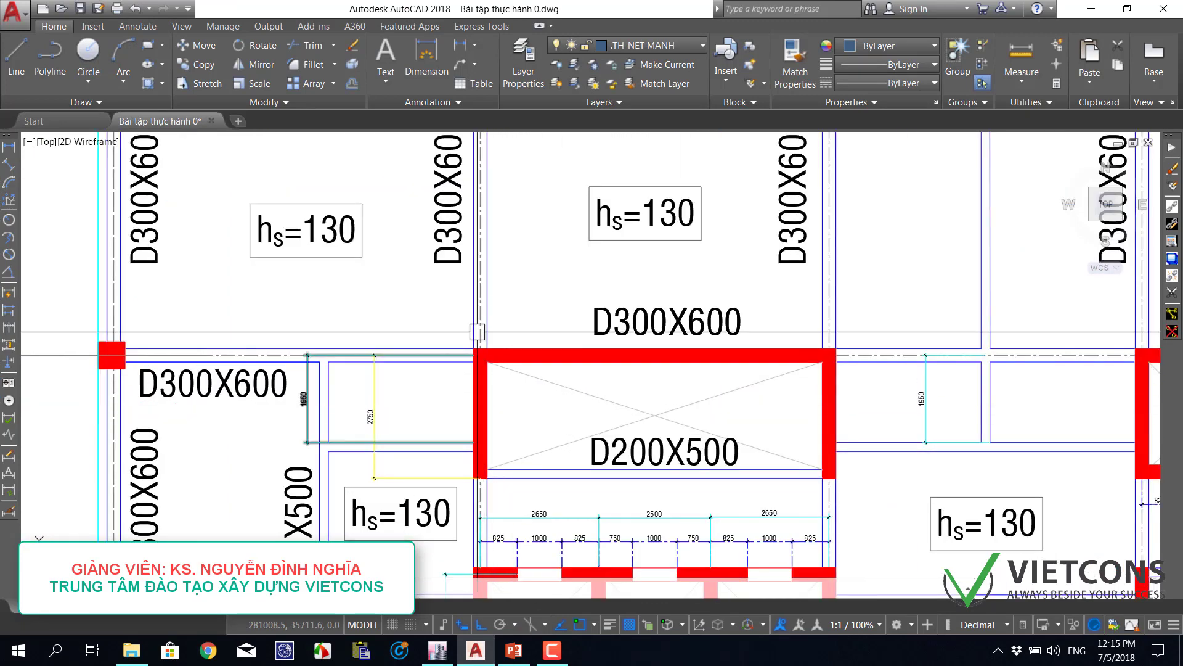
scroll(478, 332, down, 4)
scroll(528, 549, up, 2)
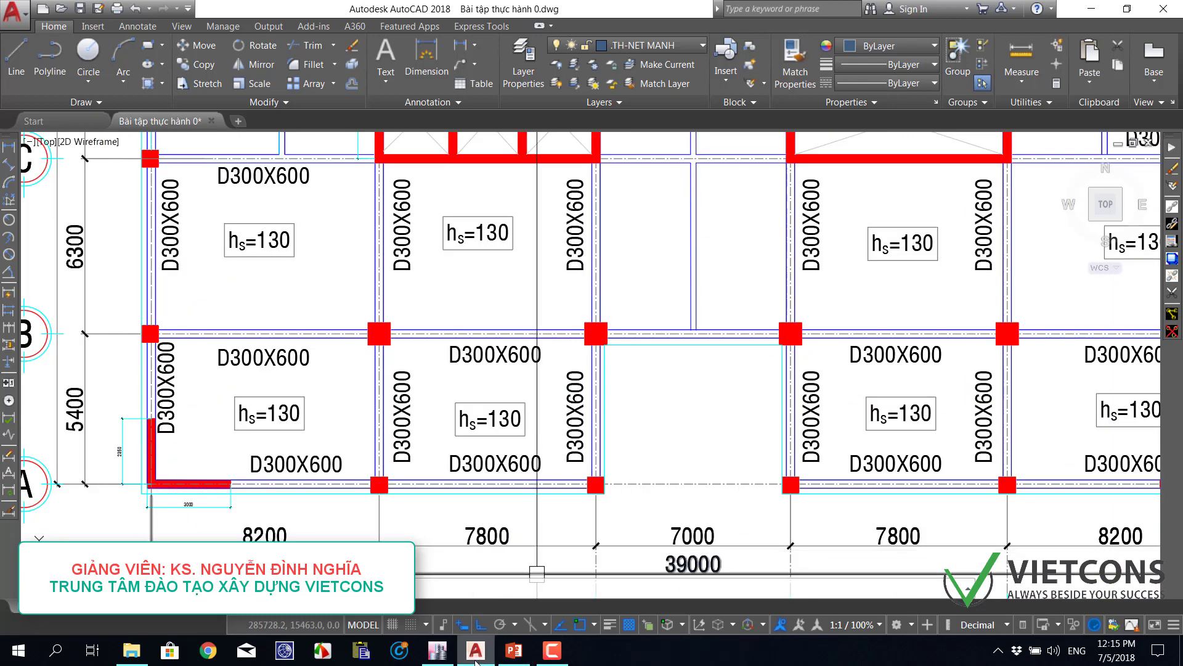
click(475, 655)
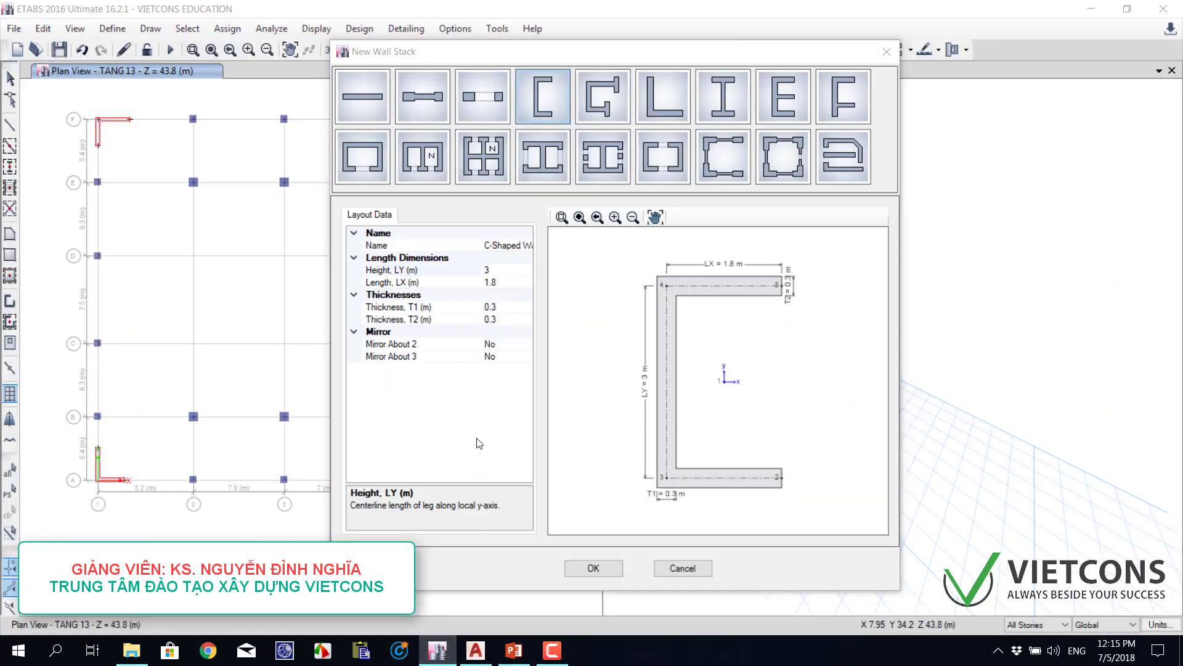
click(492, 268)
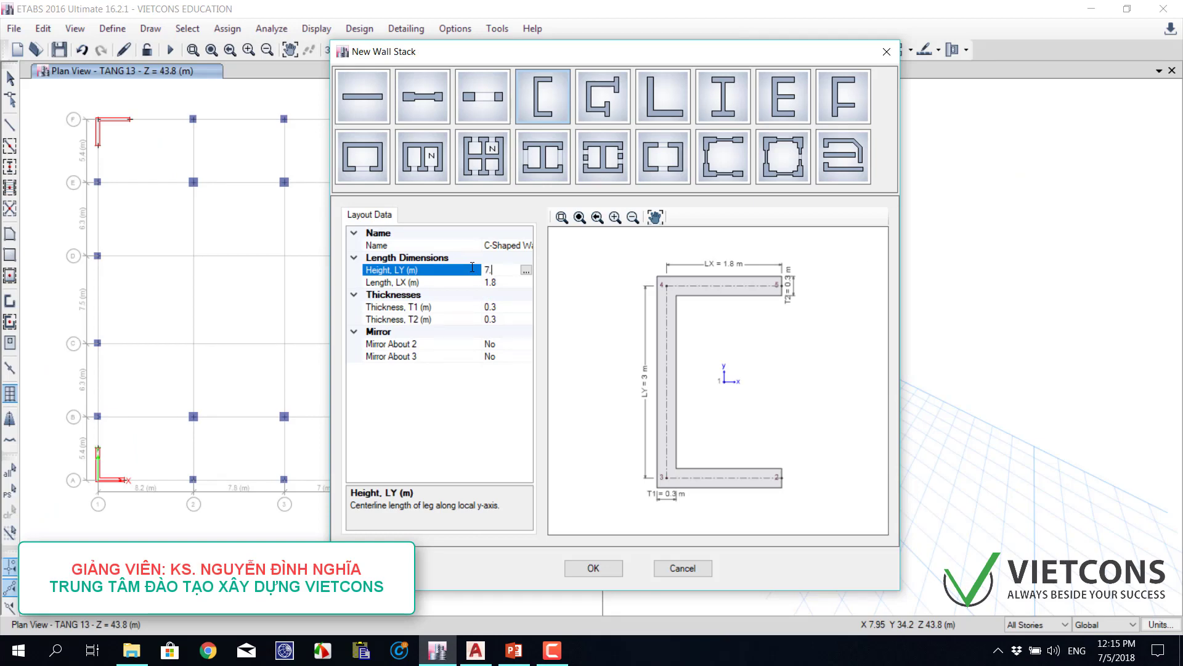
- Set the C-shaped wall stack's leg length LX to 2.75 m, checking the core wall's dimension in the AutoCAD plan
click(493, 282)
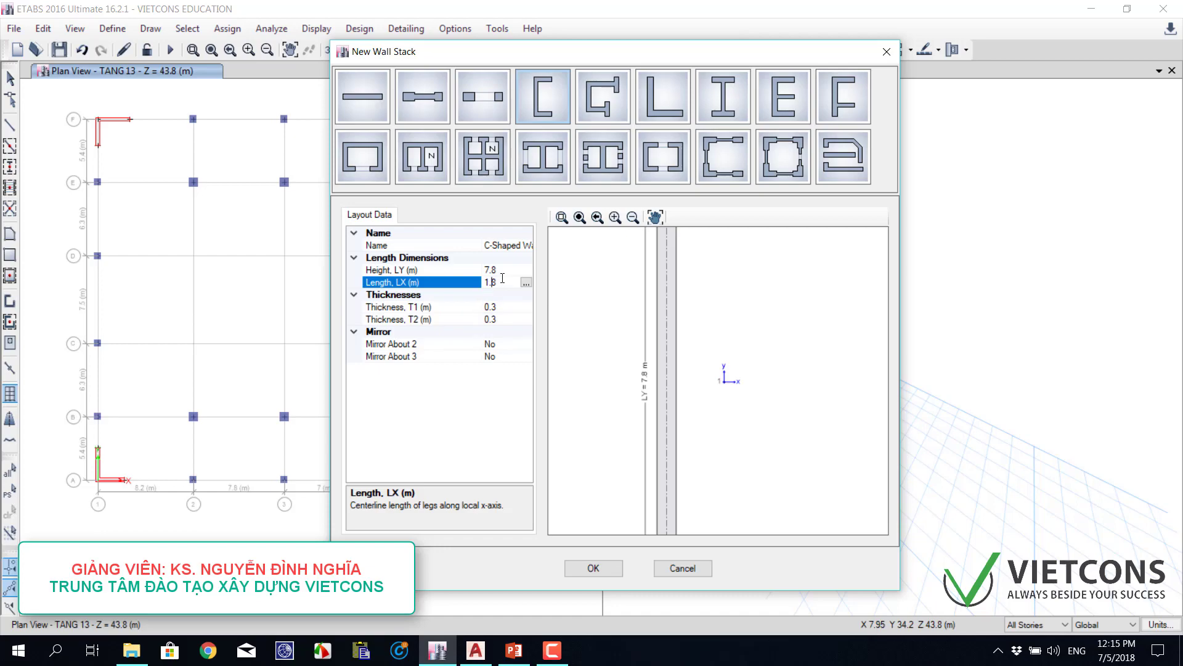
click(475, 650)
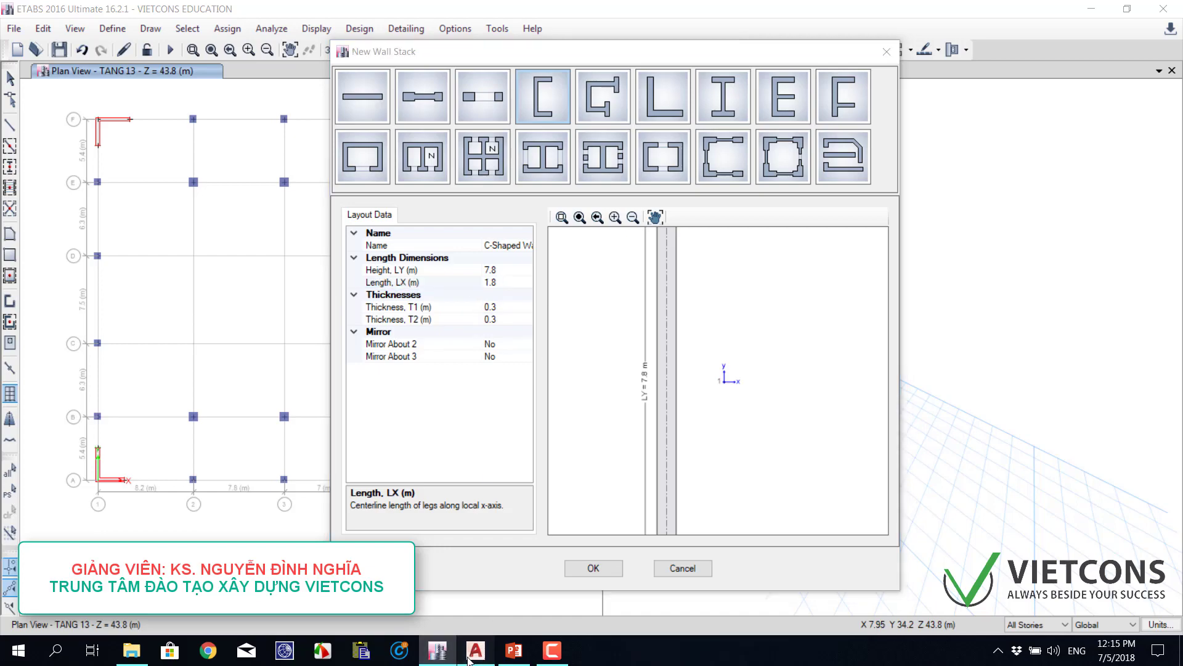
scroll(422, 498, down, 3)
scroll(329, 223, up, 3)
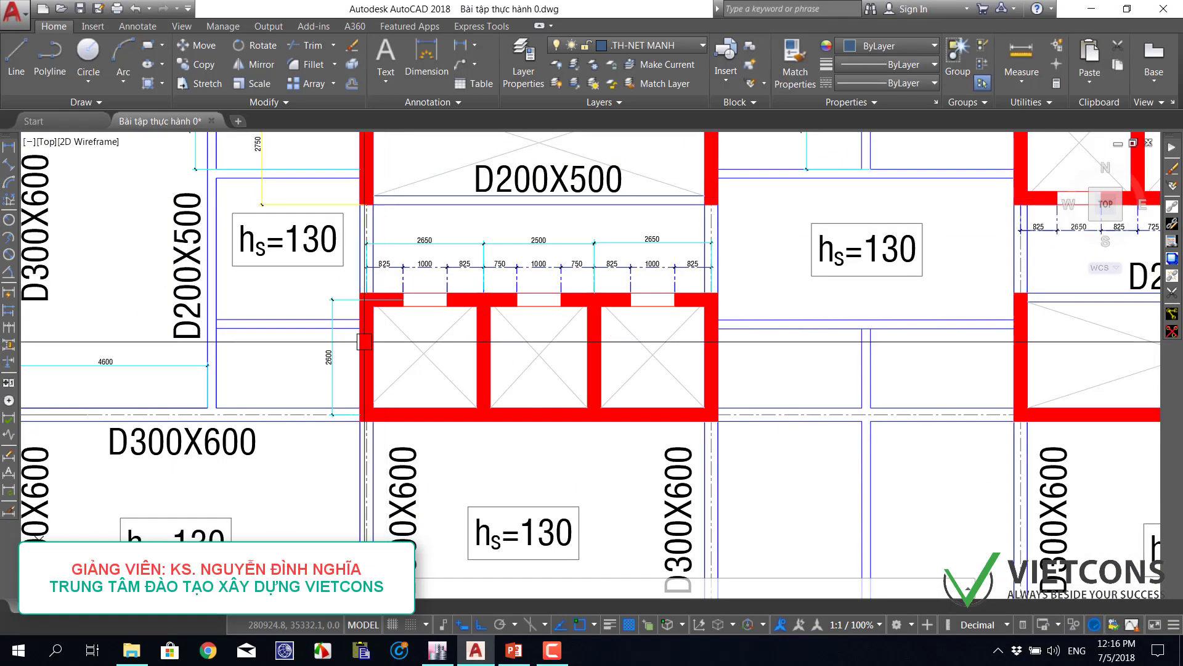
scroll(328, 224, up, 5)
scroll(303, 235, down, 3)
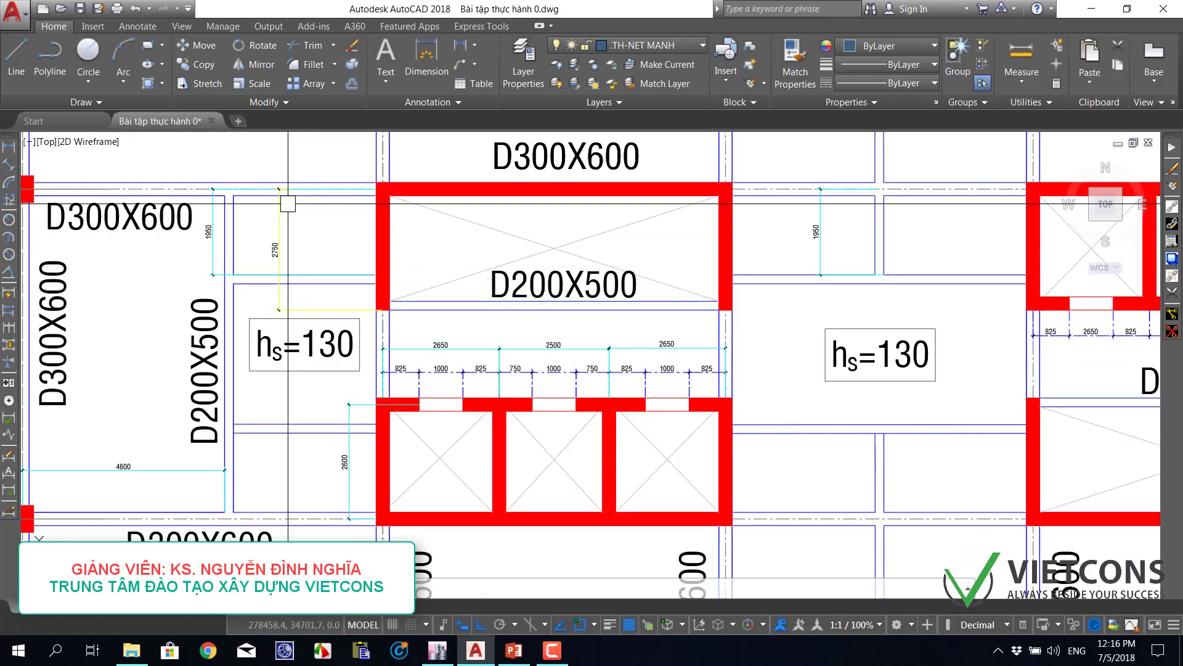
scroll(287, 194, up, 5)
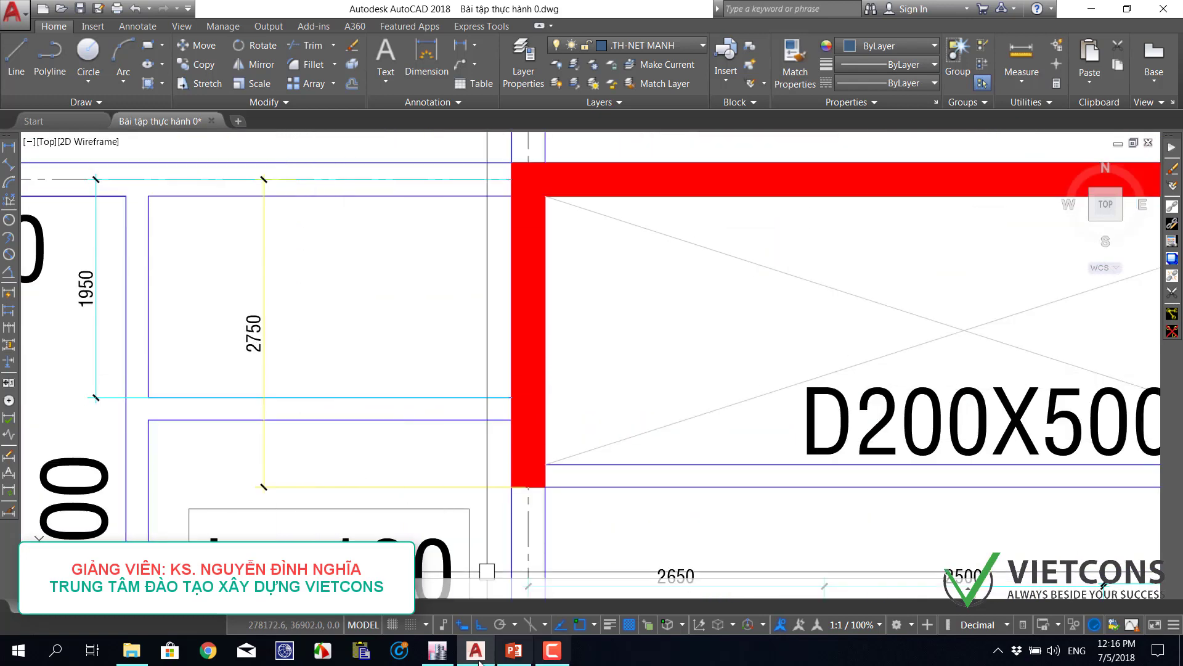
click(435, 654)
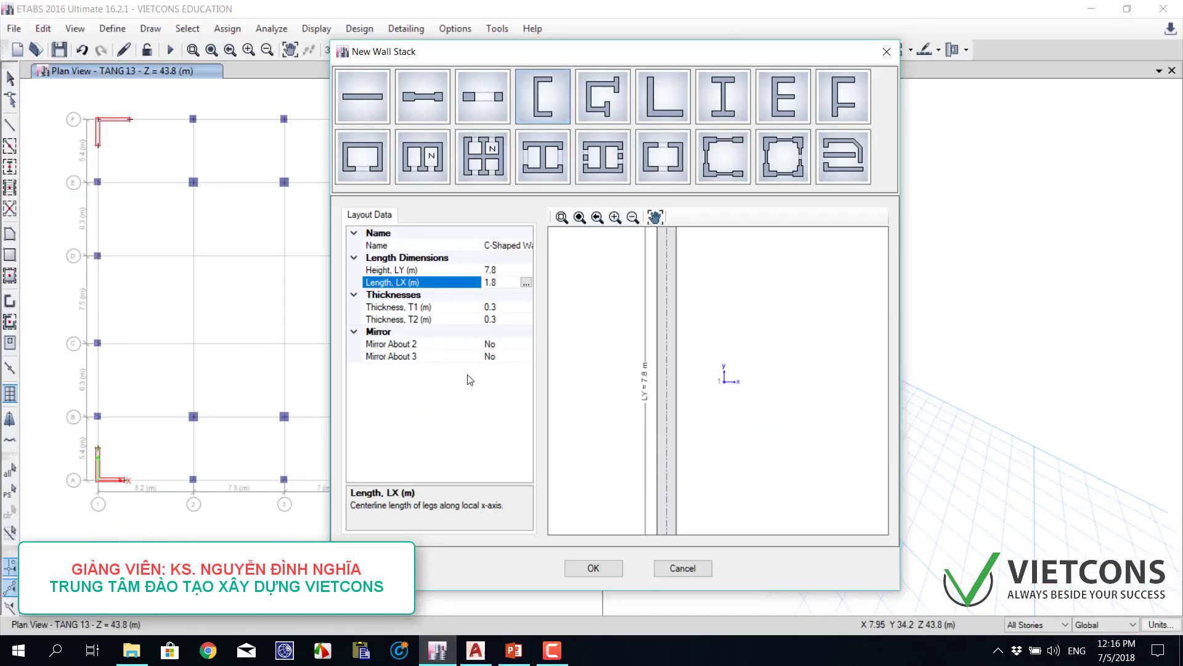
double_click(499, 282)
text(2.75)
click(497, 305)
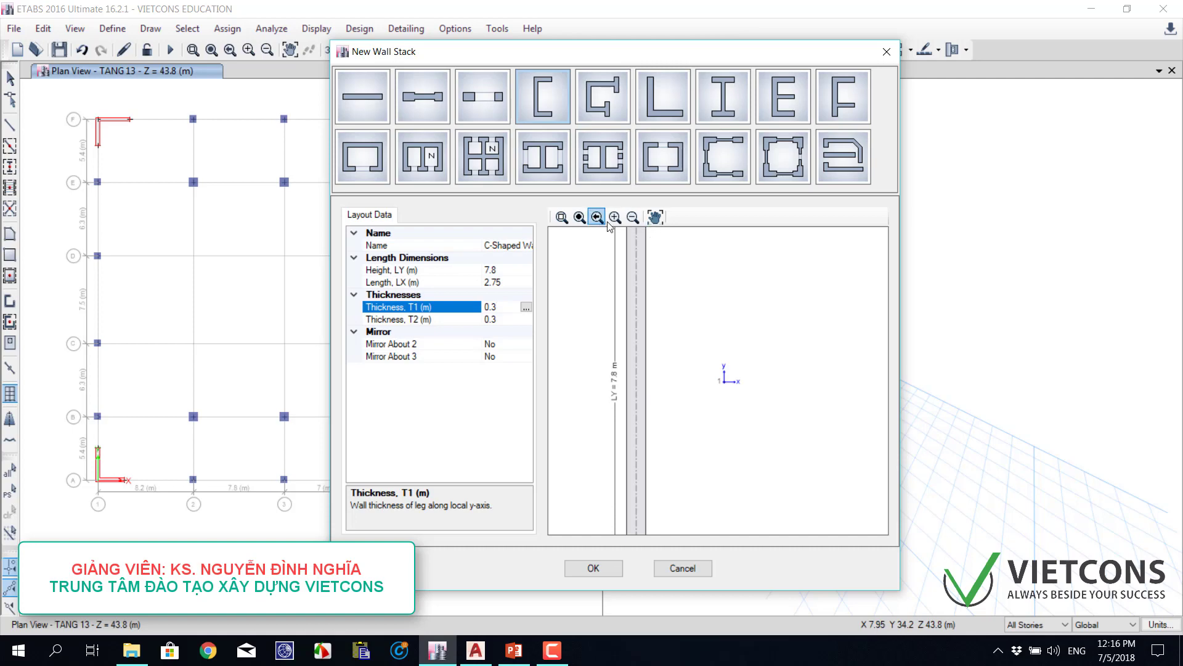
click(580, 218)
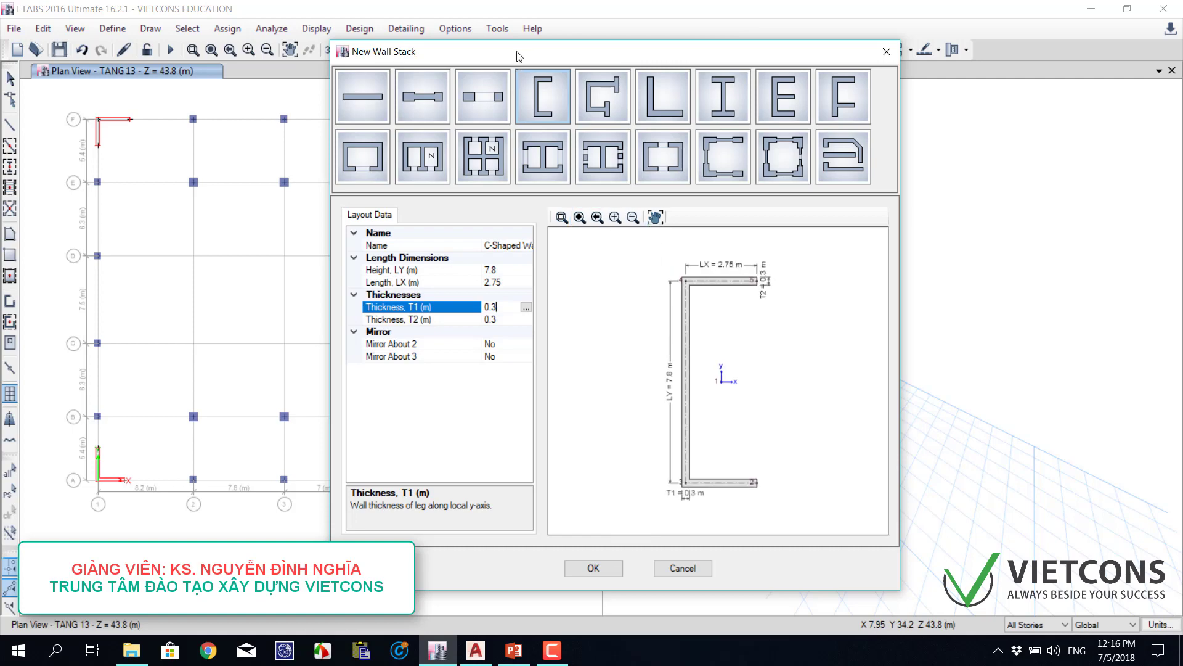
- Try mirroring the C-shaped wall stack about its local 2-axis
drag(519, 57, 614, 79)
click(591, 367)
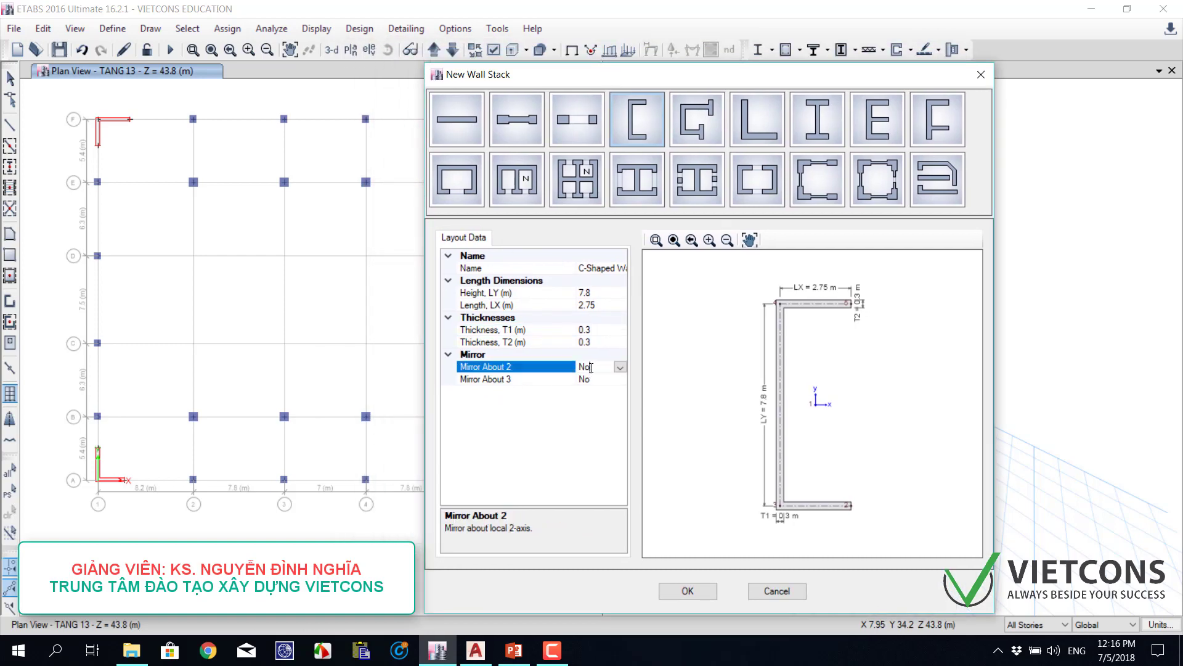
click(620, 367)
click(592, 393)
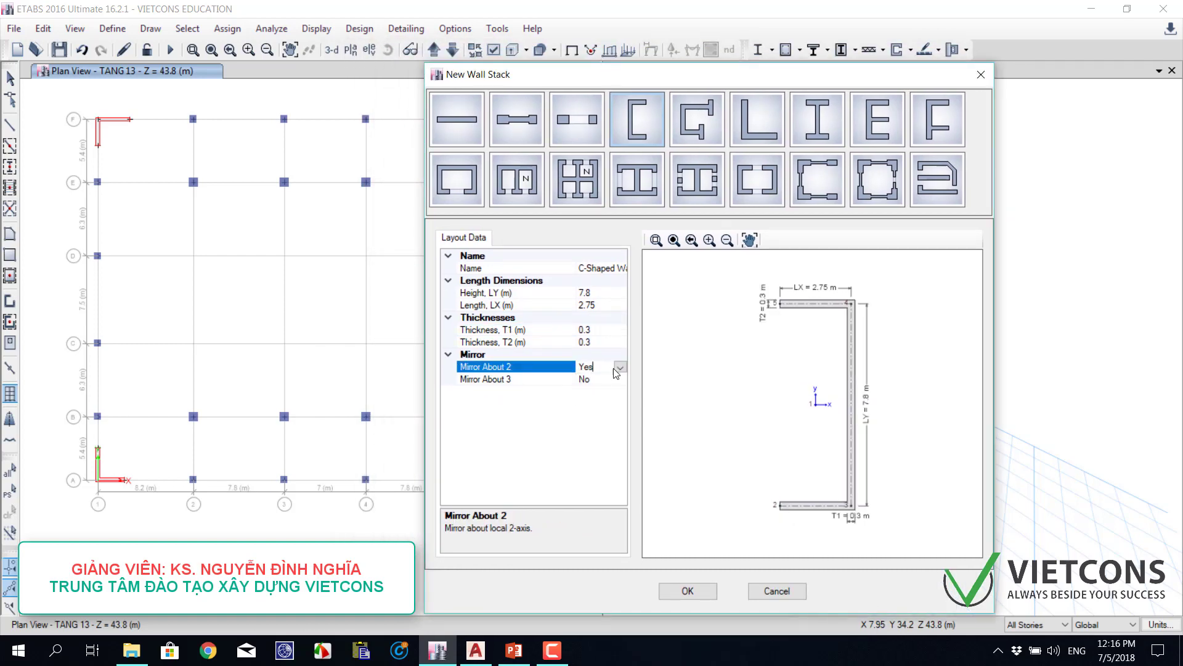
click(620, 367)
click(590, 392)
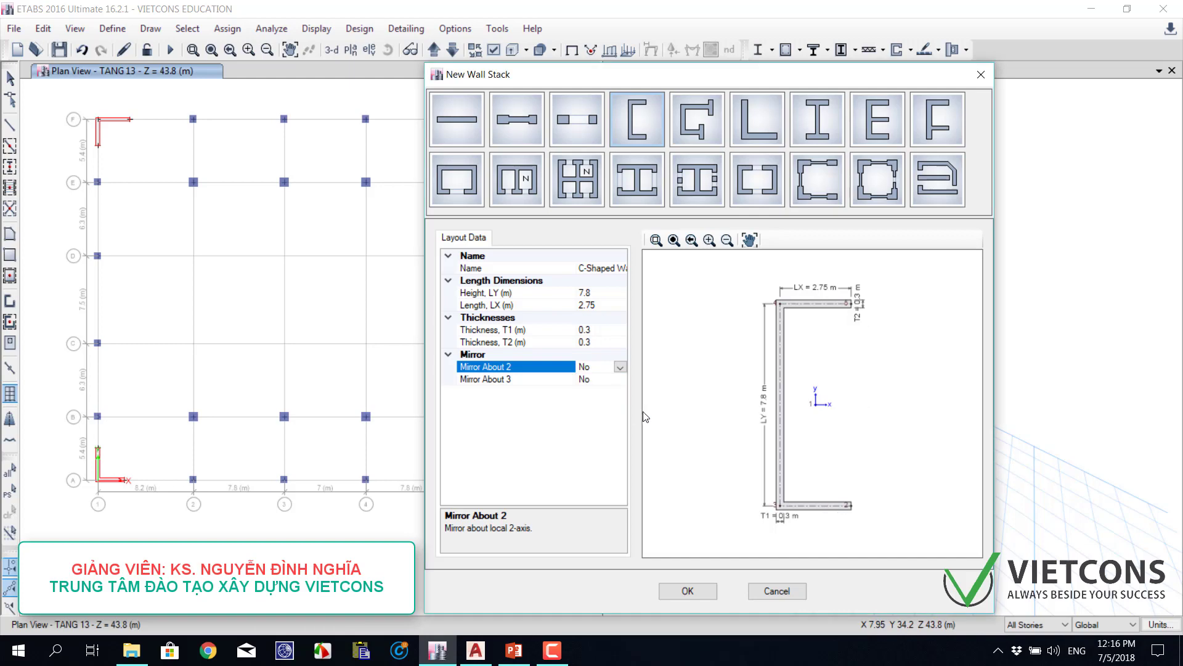
- Accept the C-shaped layout and try a placement angle of 90 degrees
click(686, 592)
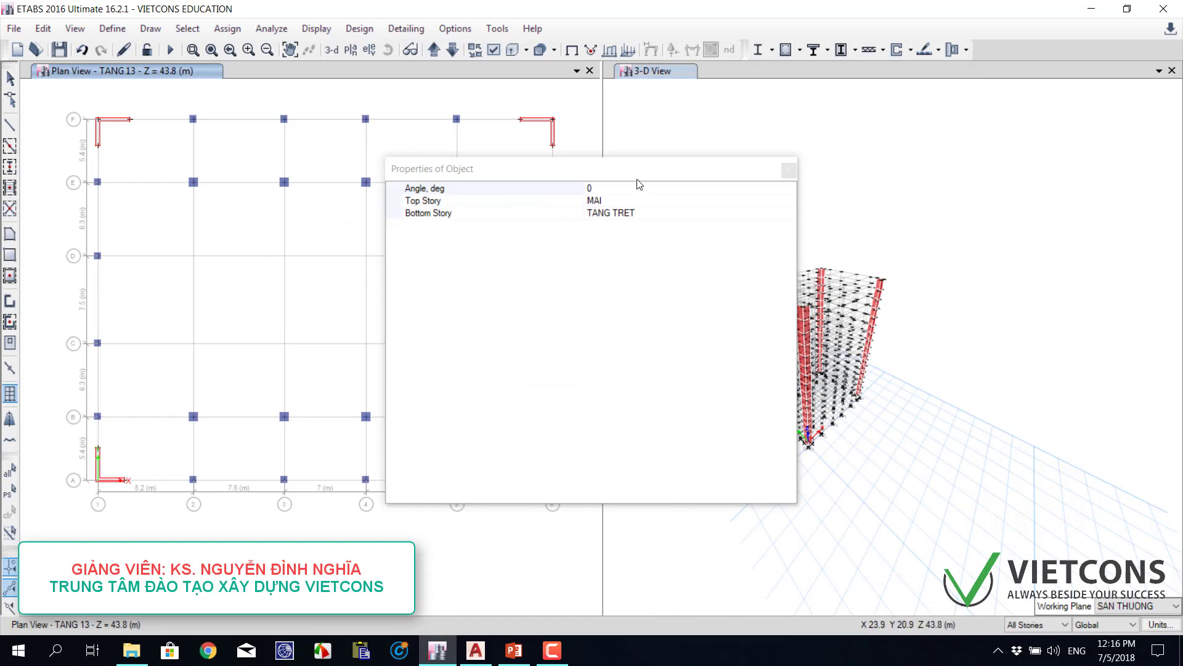
click(601, 188)
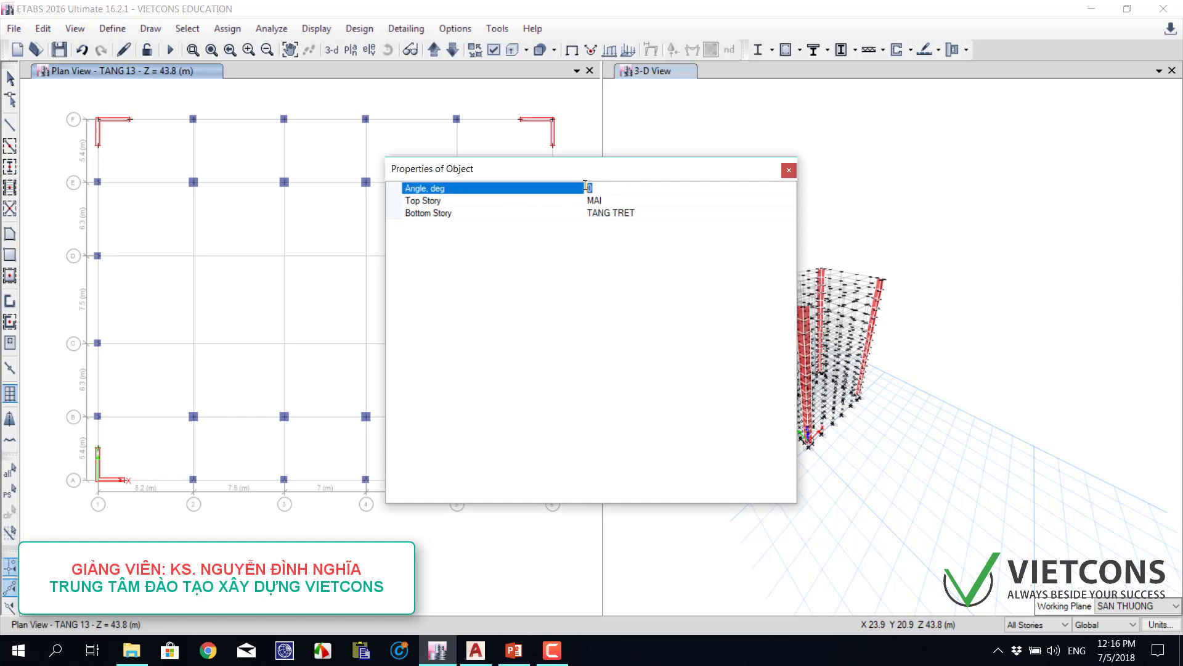
text(90)
click(597, 201)
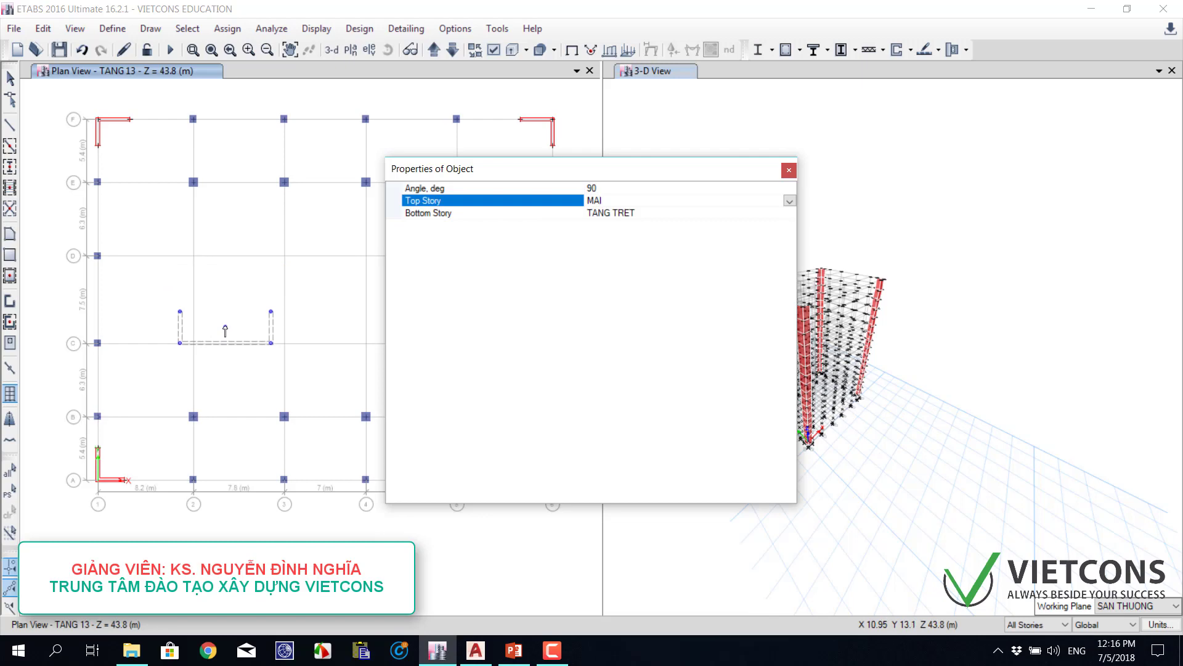
- Place the C-shaped wall stack at an angle of -90 degrees on grid D between grids 2 and 3, and end the command
click(596, 188)
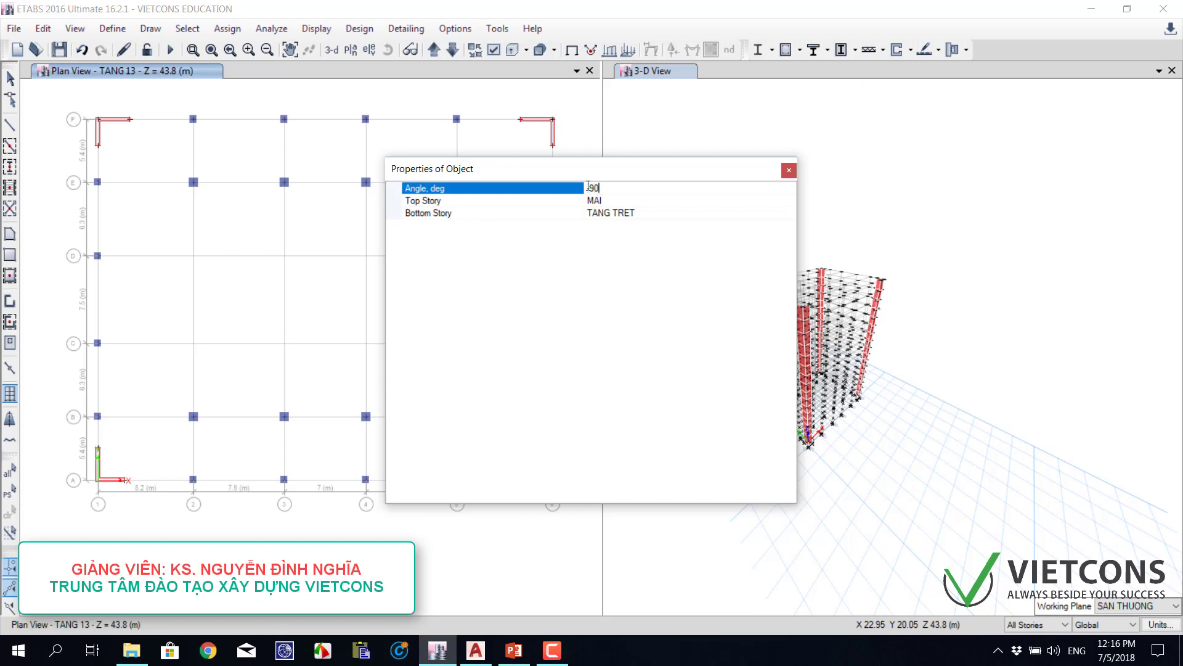
click(596, 201)
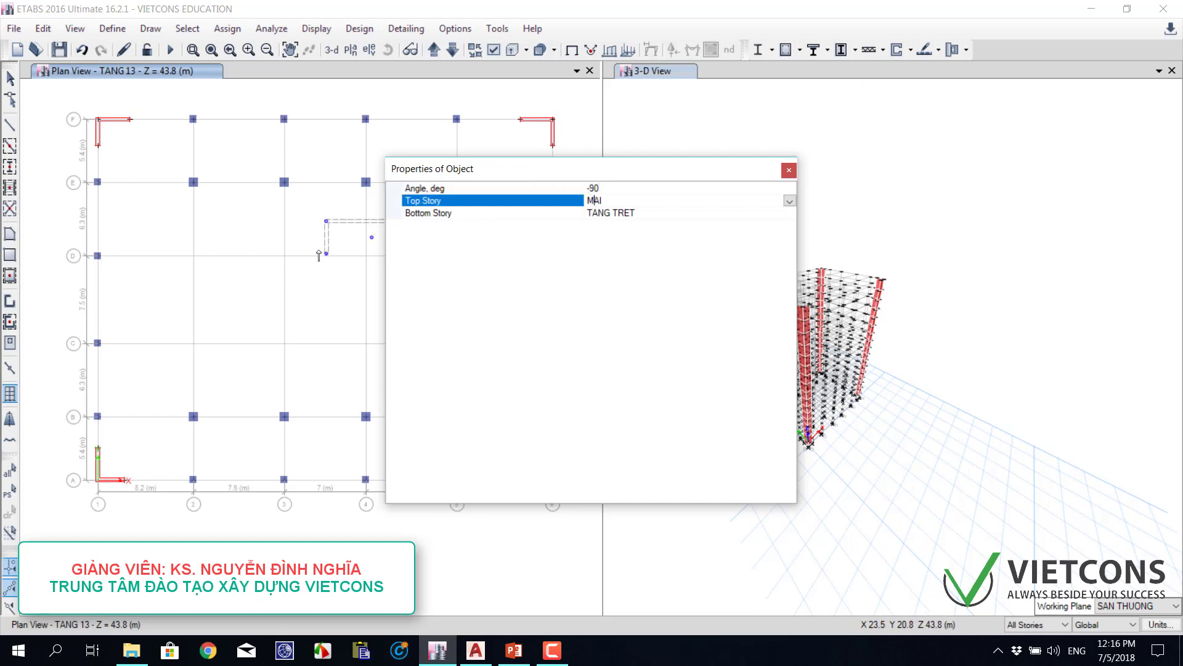
click(234, 272)
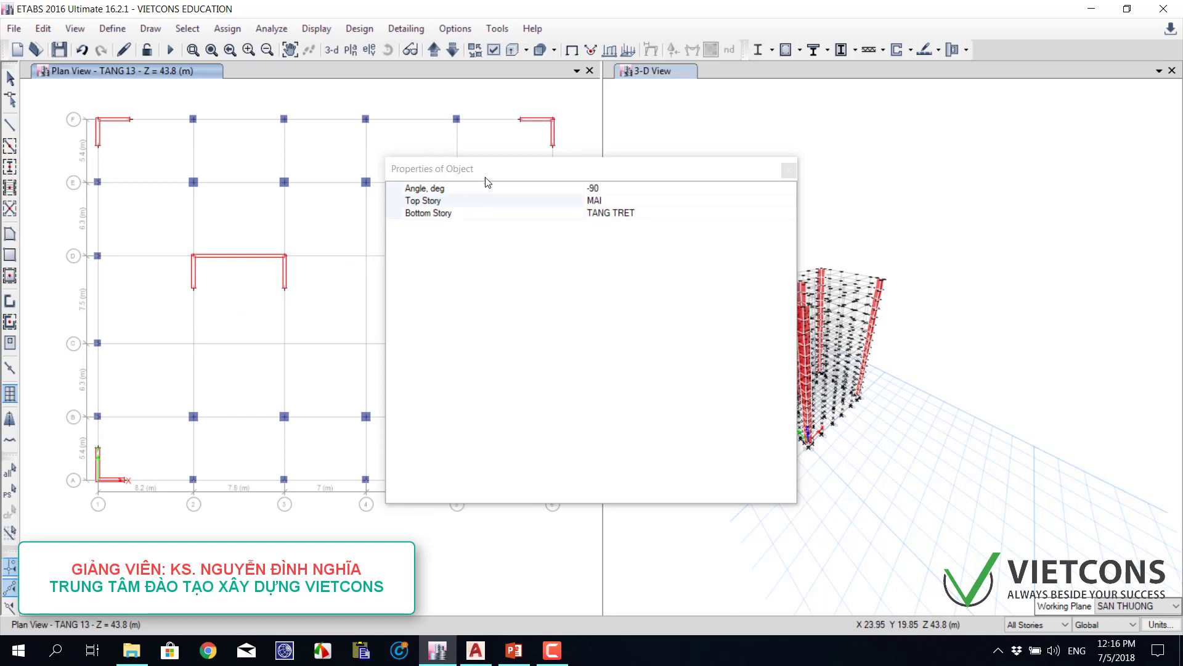
drag(493, 168, 576, 244)
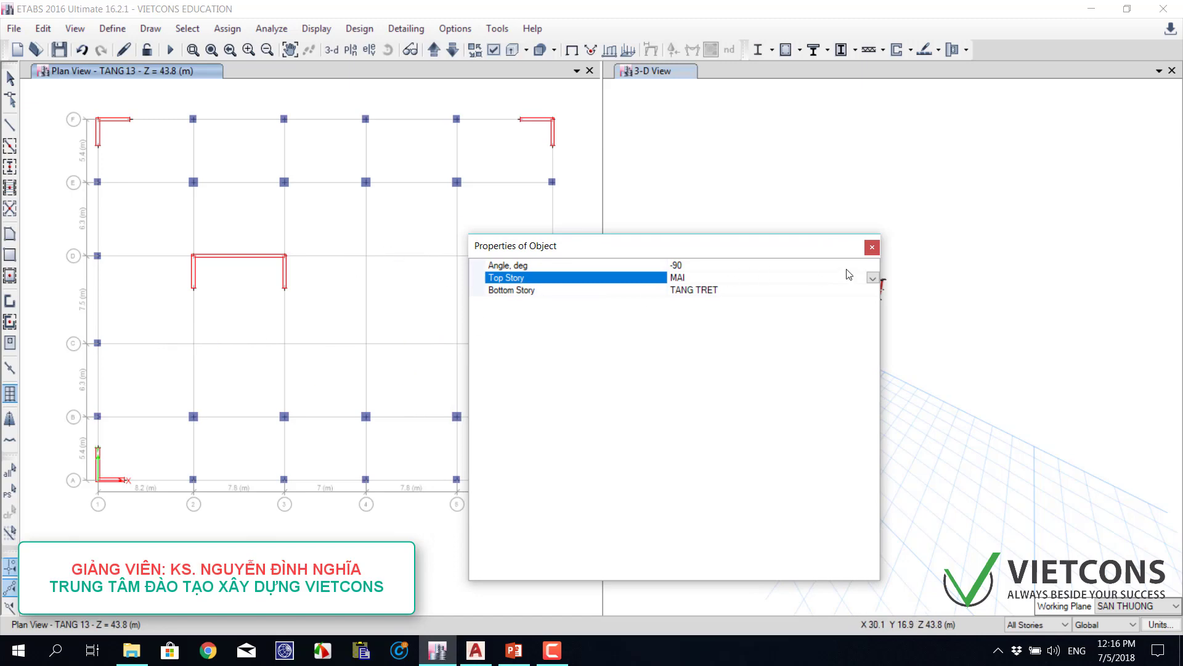
click(872, 248)
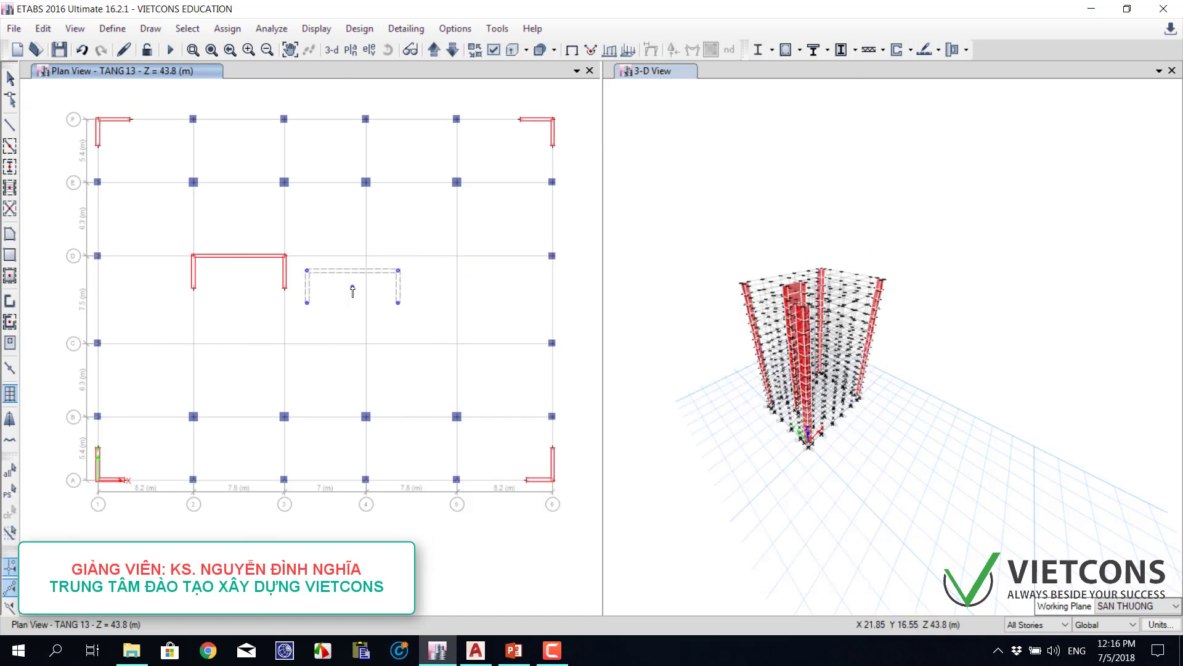
key(Escape)
scroll(796, 287, up, 5)
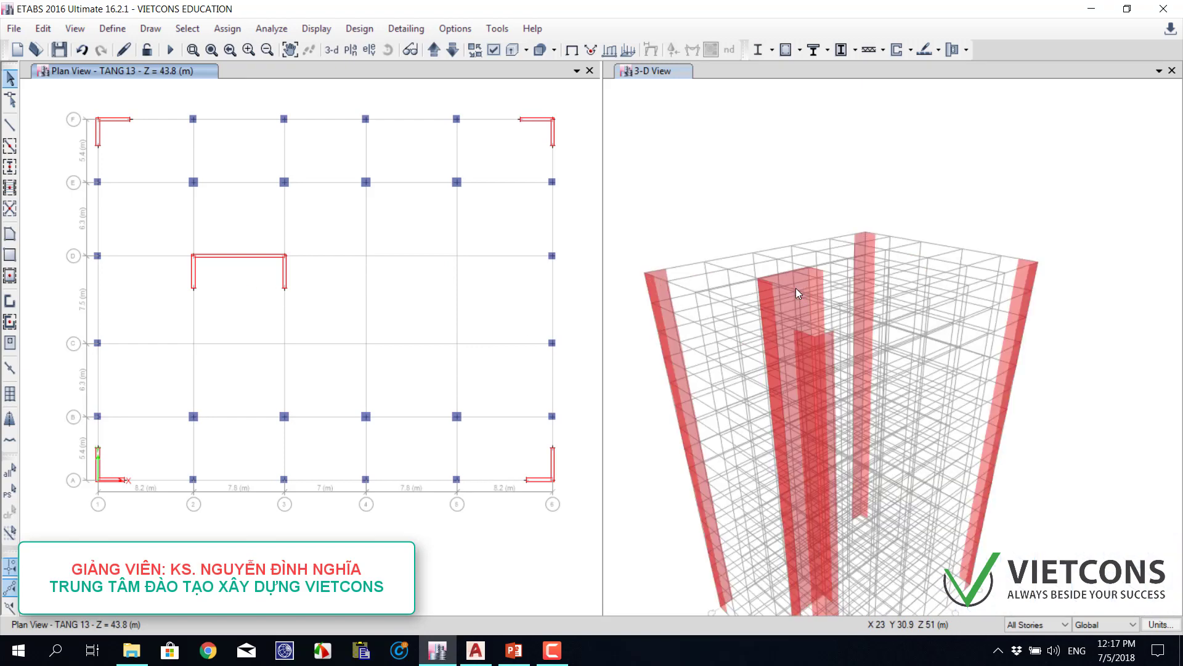
scroll(185, 271, up, 3)
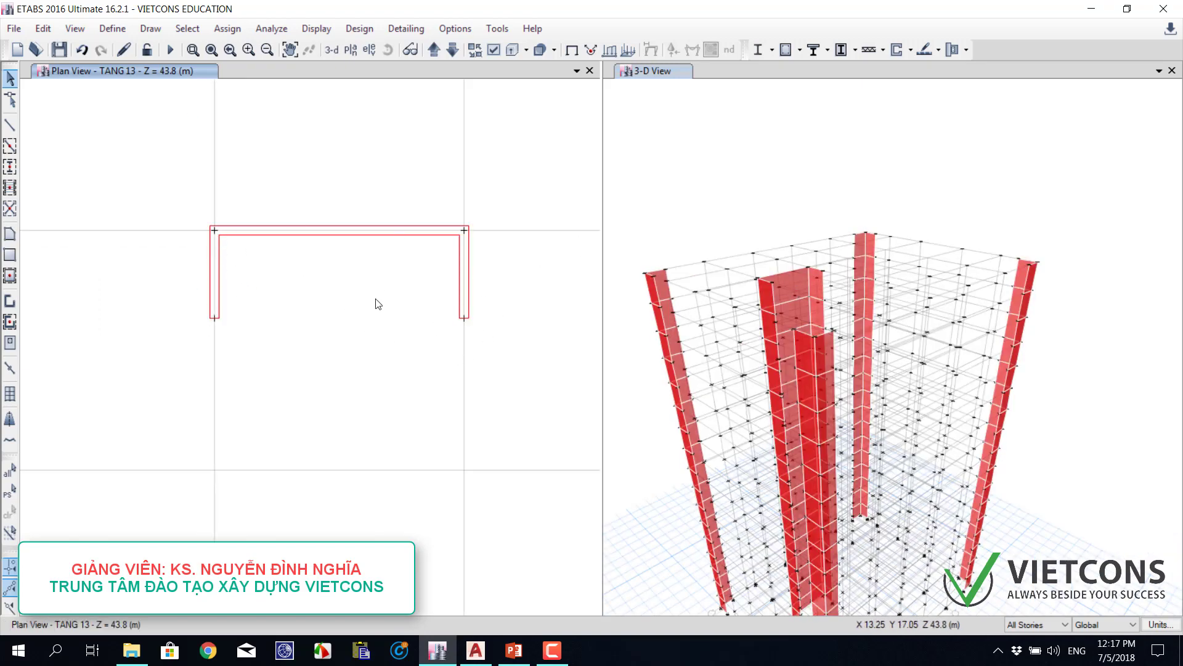
scroll(375, 303, down, 5)
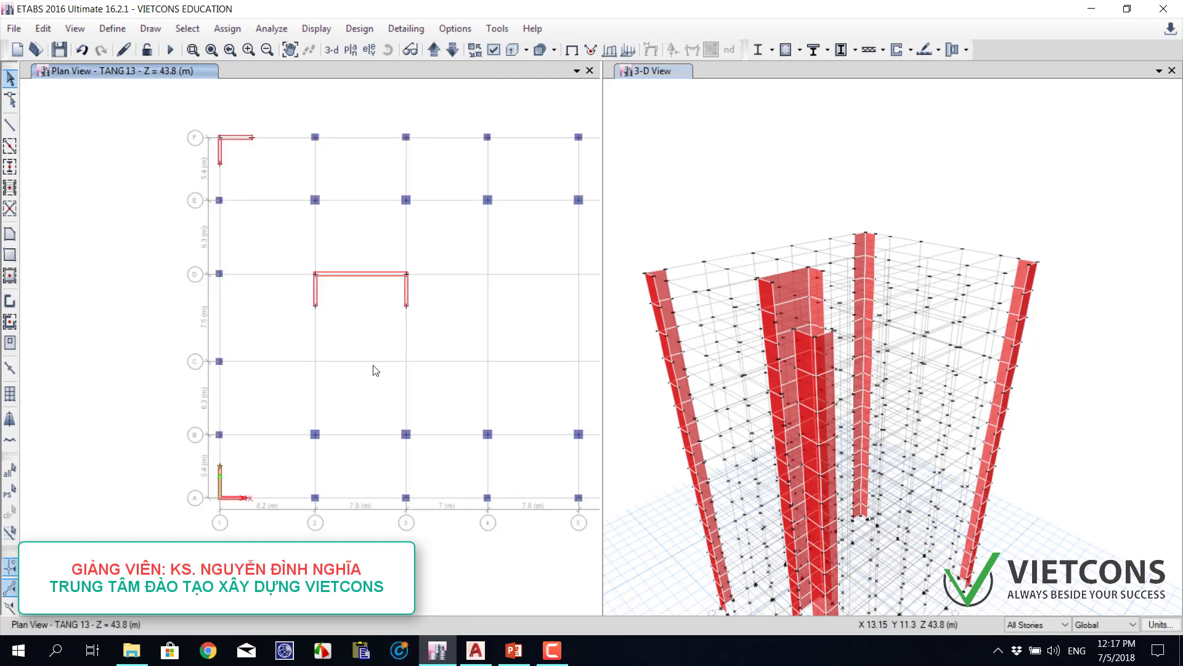
- Start a new wall stack with the multi-cell wall layout, checking the cell dimensions of the core on grid C in the AutoCAD plan
click(11, 395)
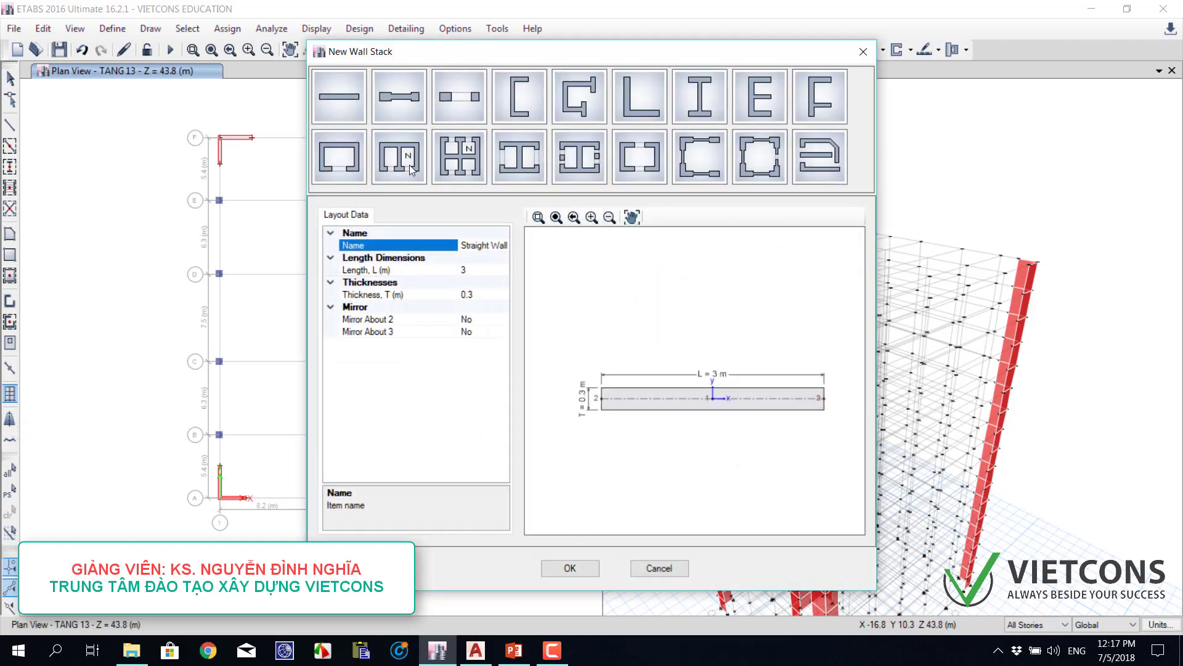
click(411, 173)
click(475, 648)
scroll(400, 287, down, 8)
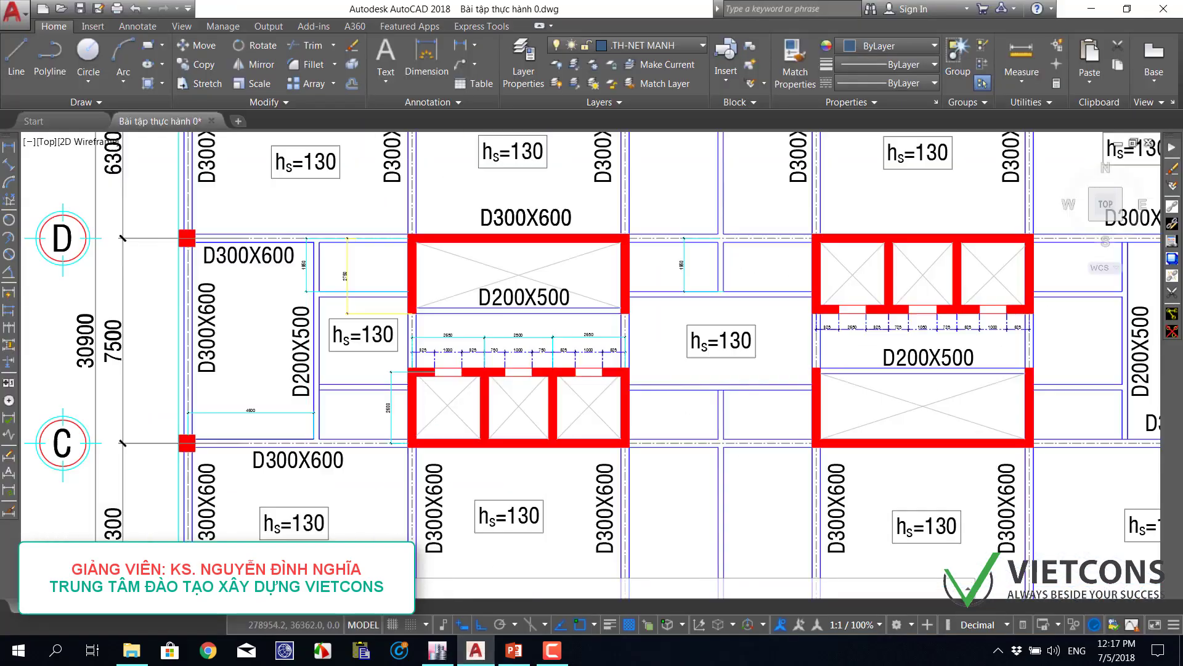
scroll(400, 287, up, 5)
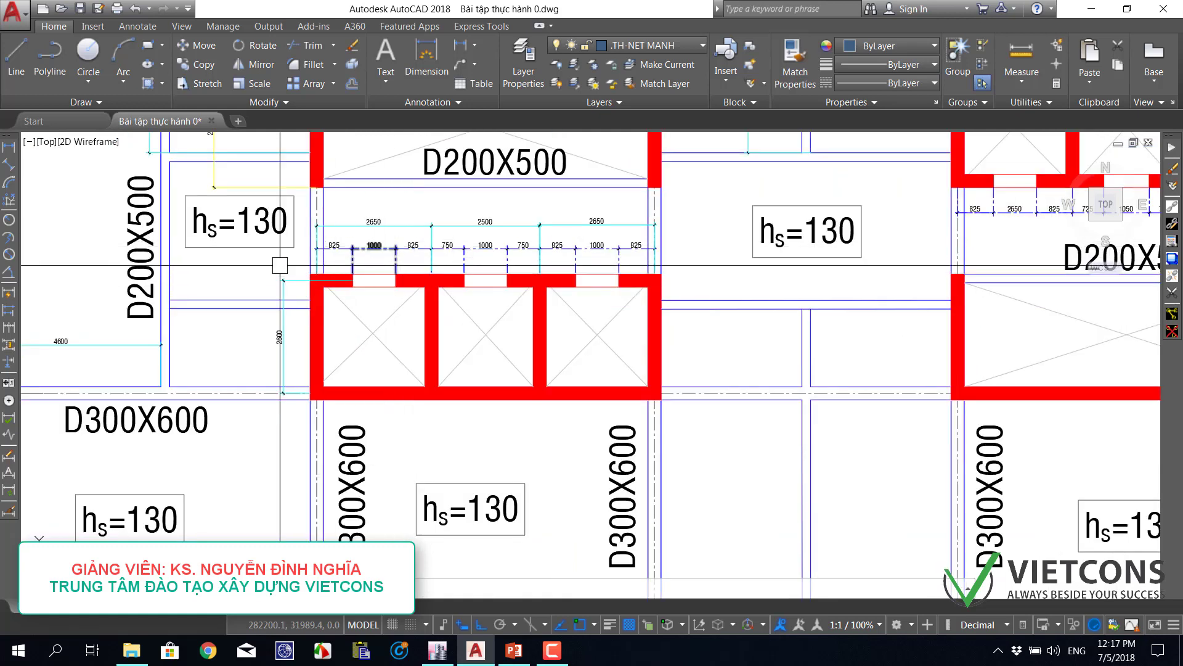
click(475, 653)
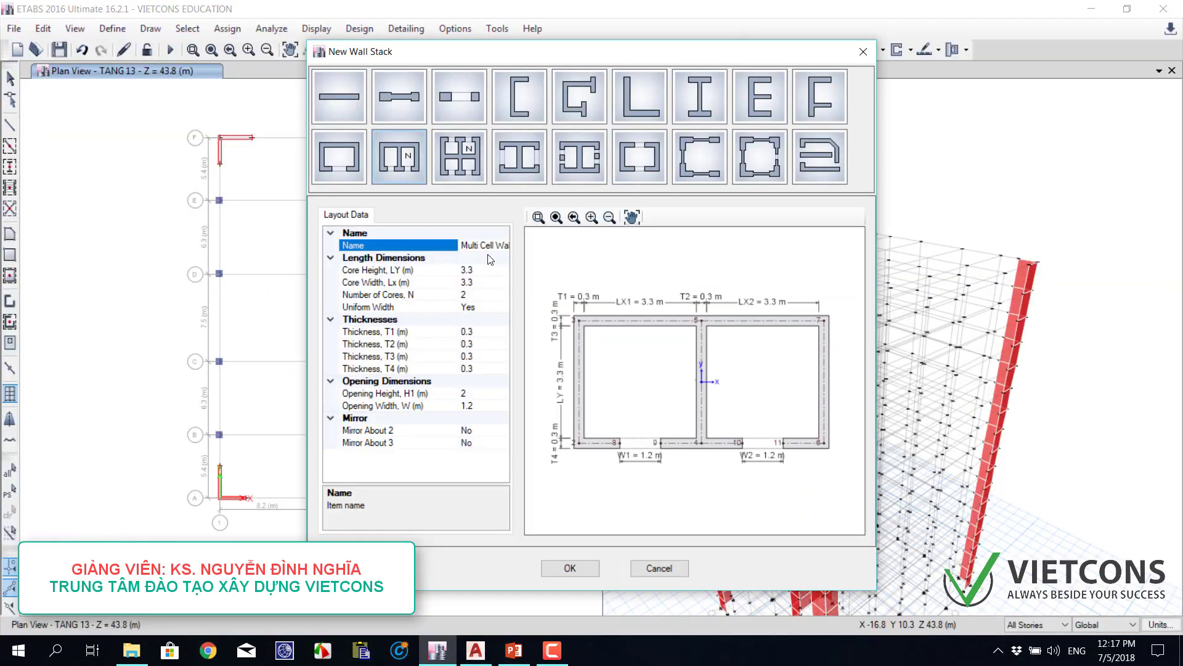
- Set the multi-cell wall's number of cores to 3 and its uniform width option to No
click(472, 294)
key(BackSpace)
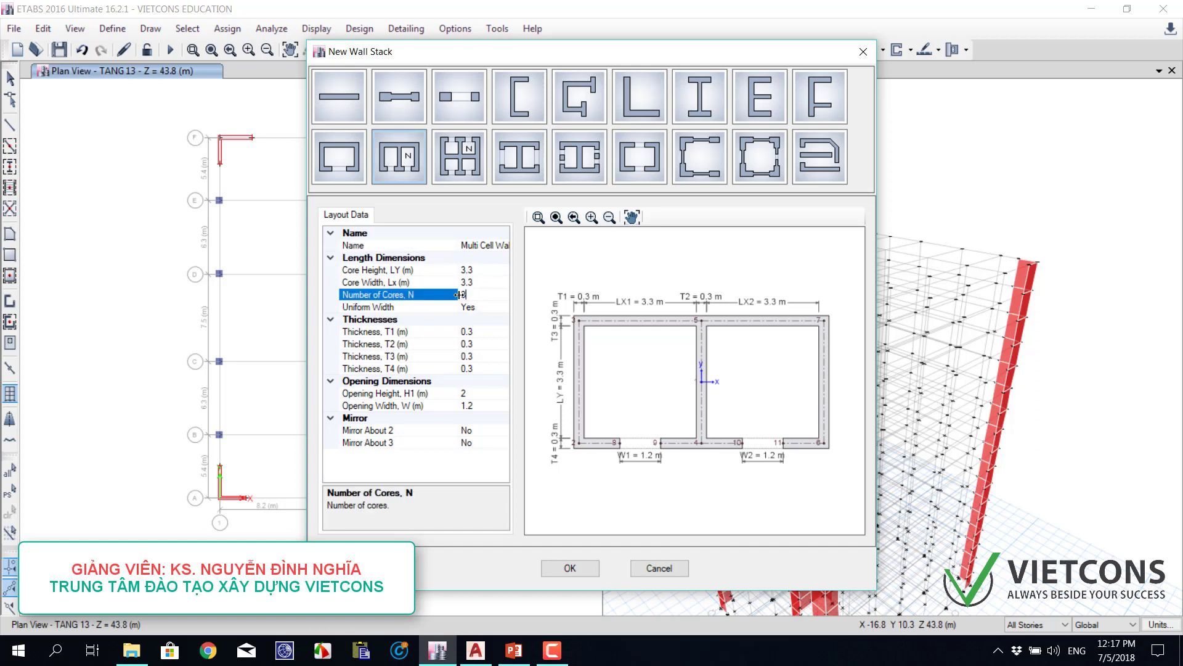
text(3)
click(480, 282)
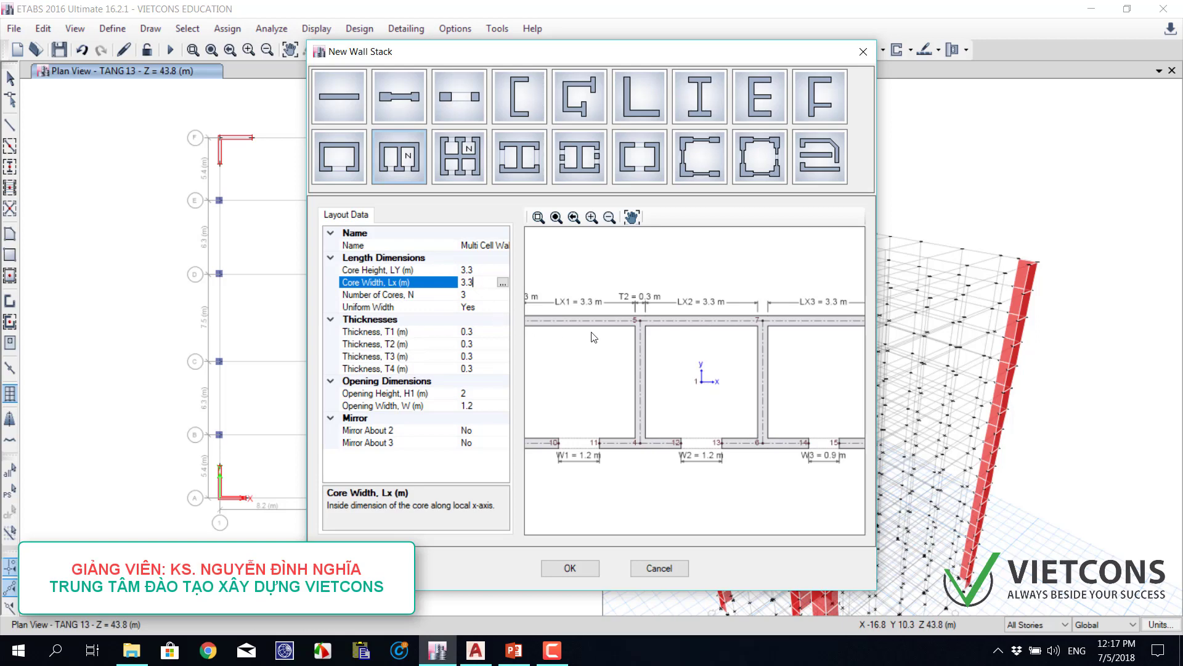
scroll(595, 329, down, 2)
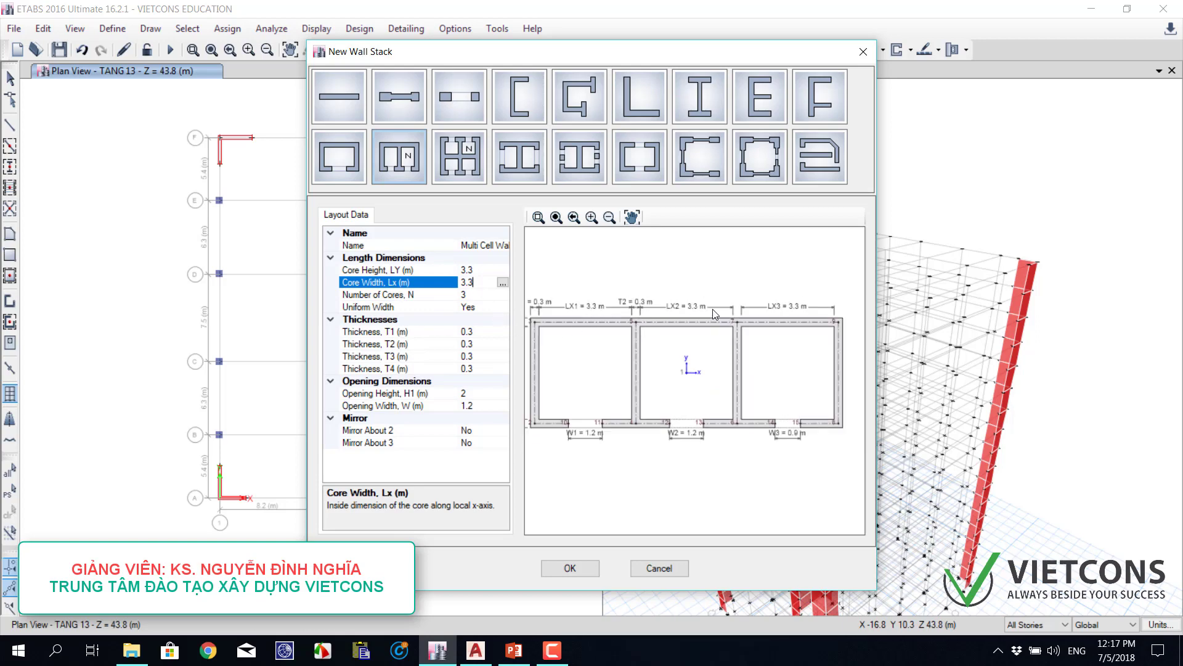
click(474, 307)
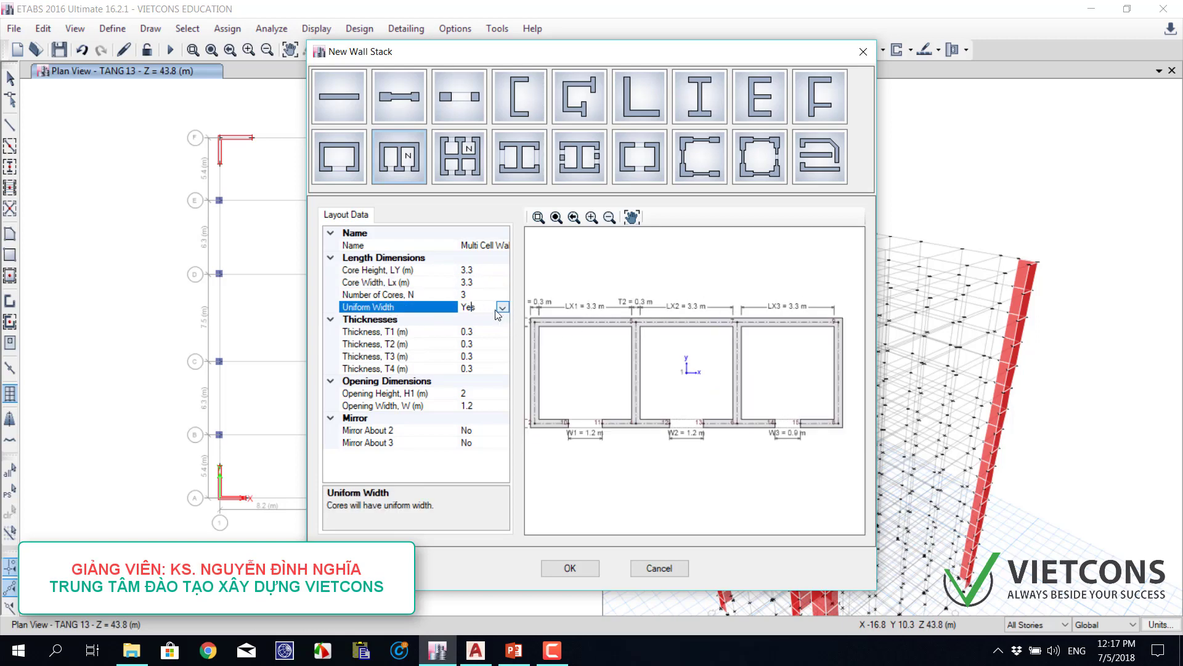
click(502, 307)
click(471, 331)
- Set the widths of cores 1 to 3 to 2.65, 2.5 and 2.65 m, checking the cell spacing in the AutoCAD plan
click(473, 283)
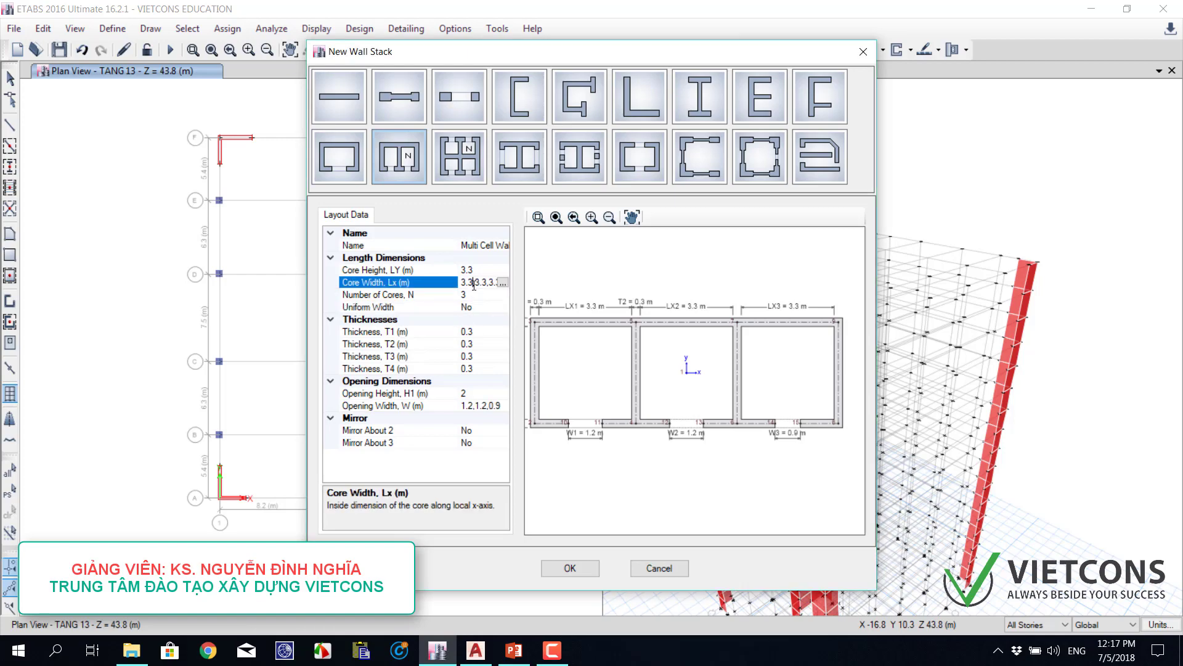
click(476, 650)
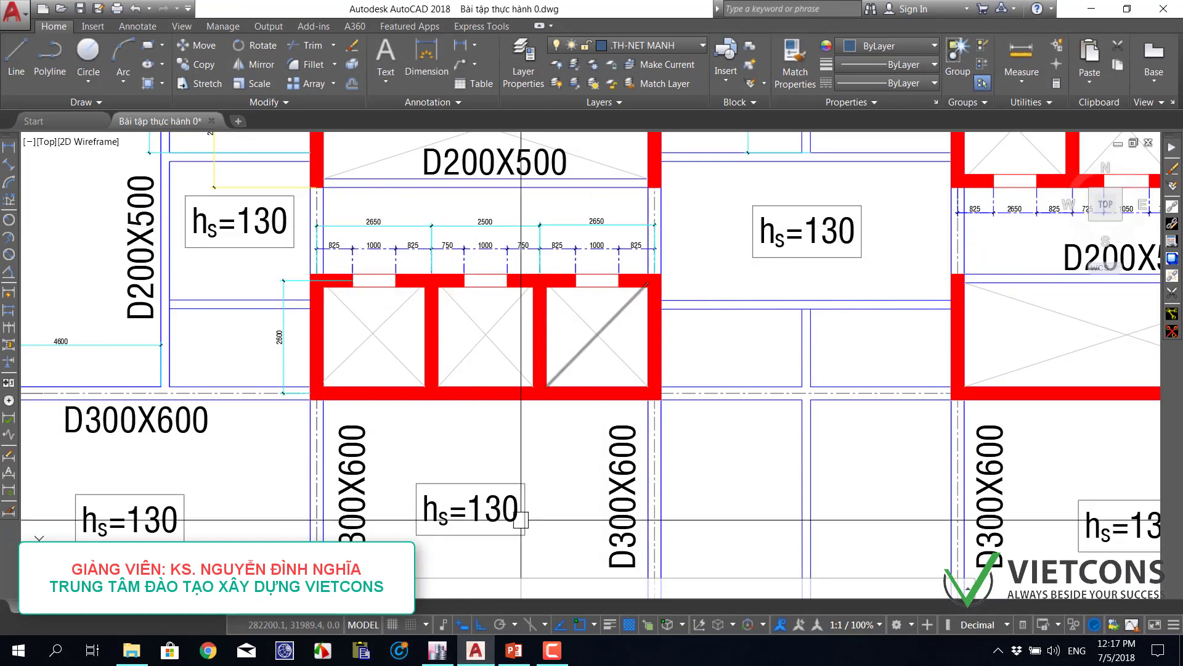
click(473, 651)
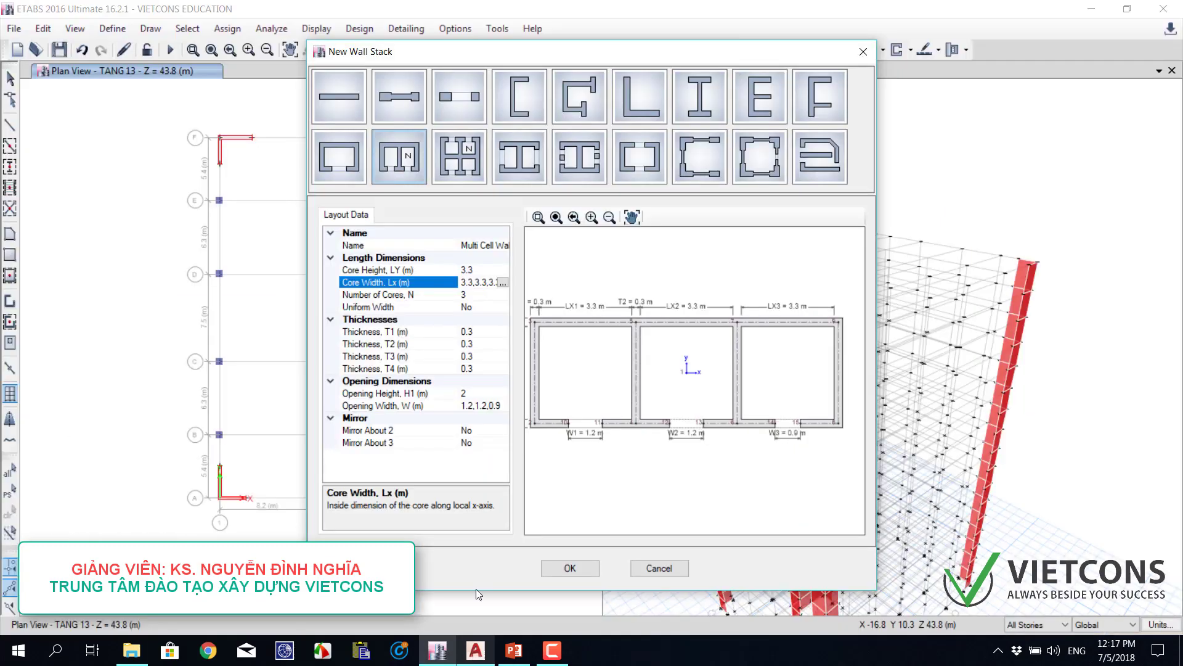
click(503, 282)
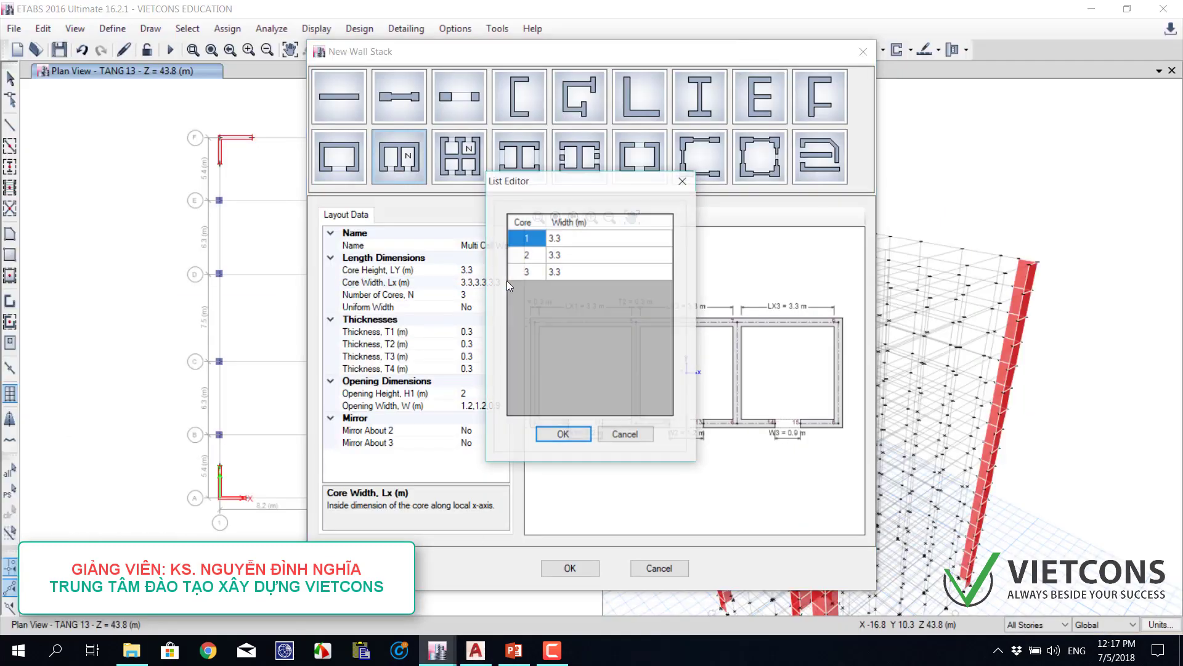
click(579, 239)
text(2.65)
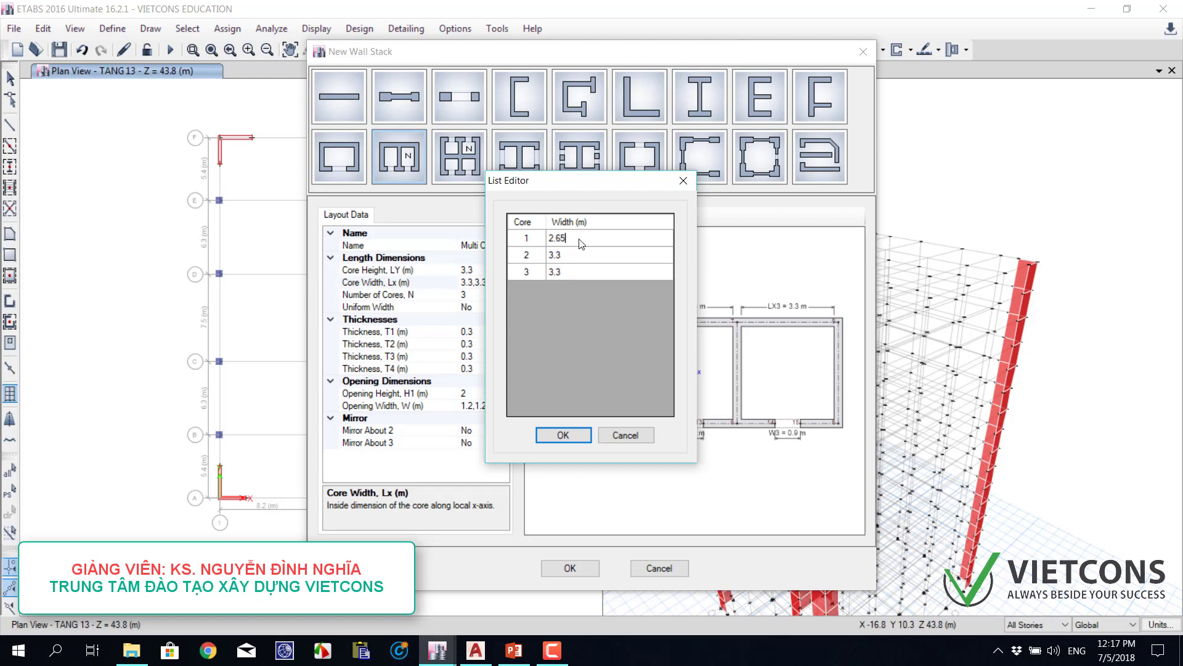
click(573, 255)
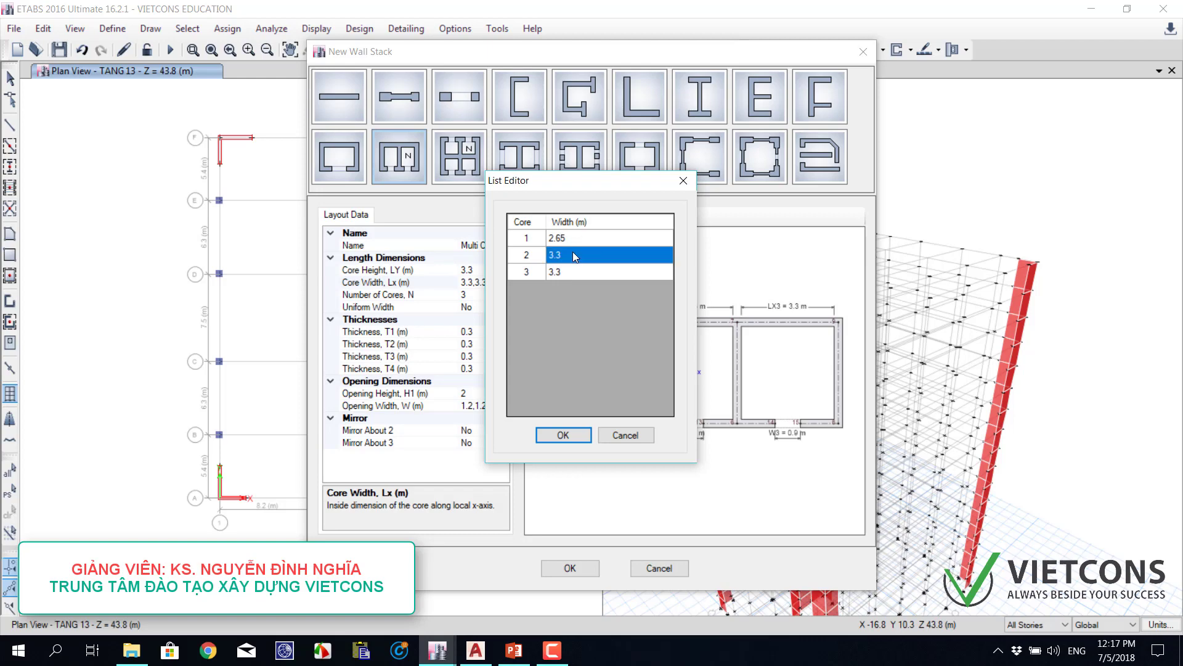
text(2.5)
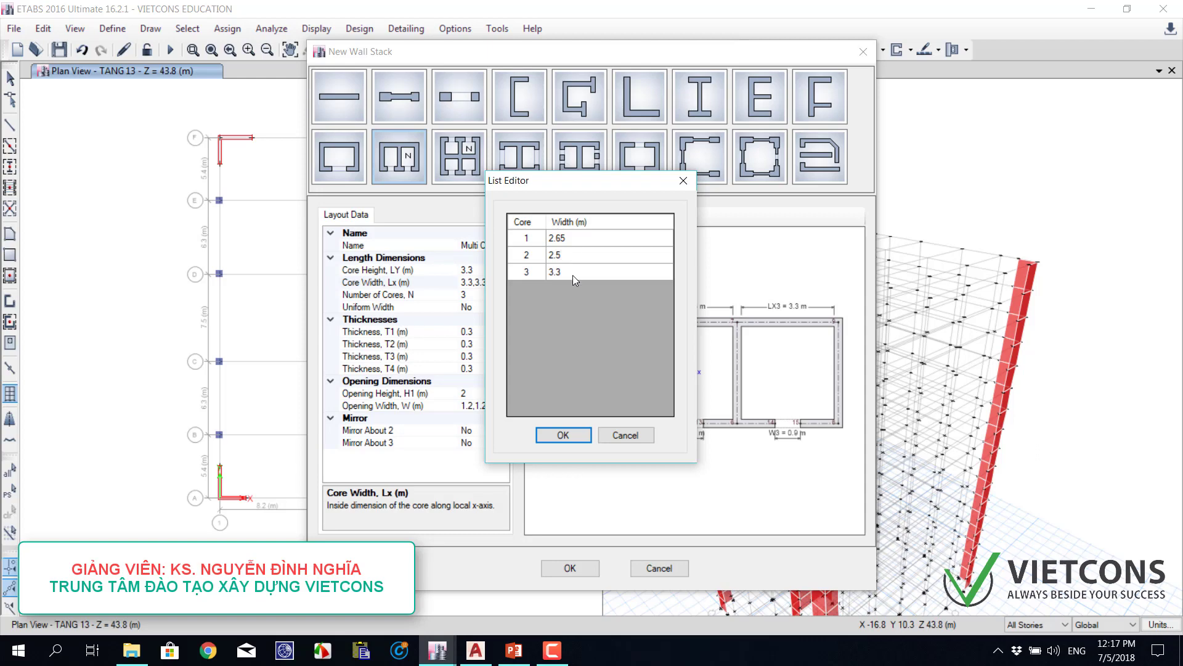
click(573, 275)
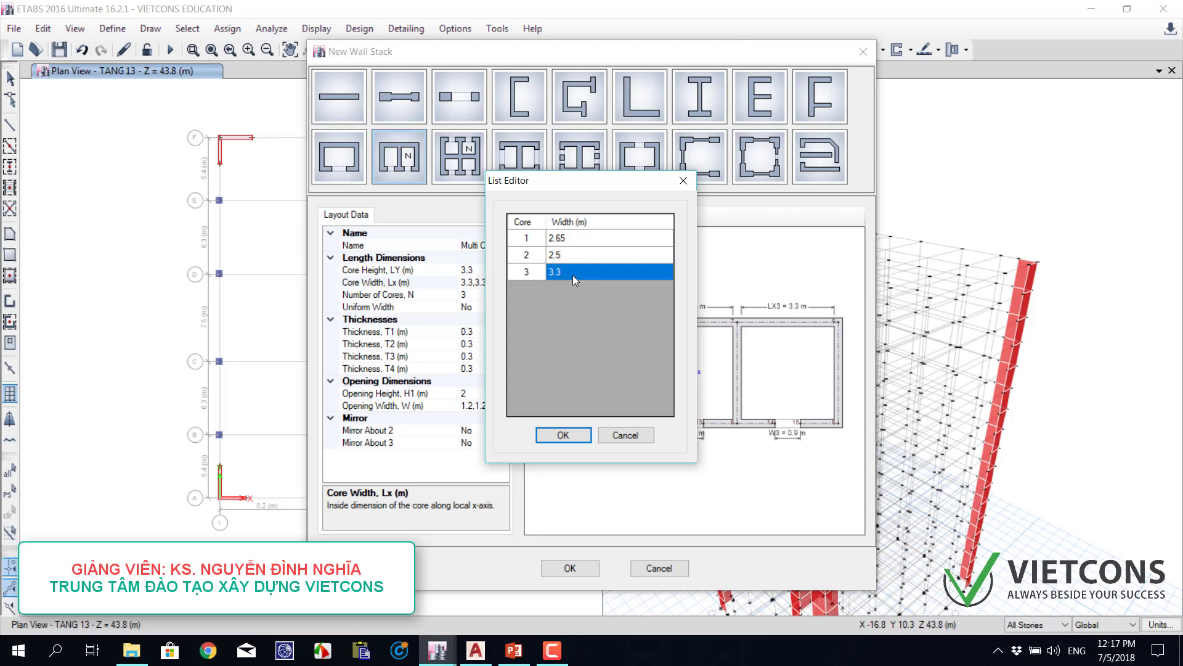
text(2.65)
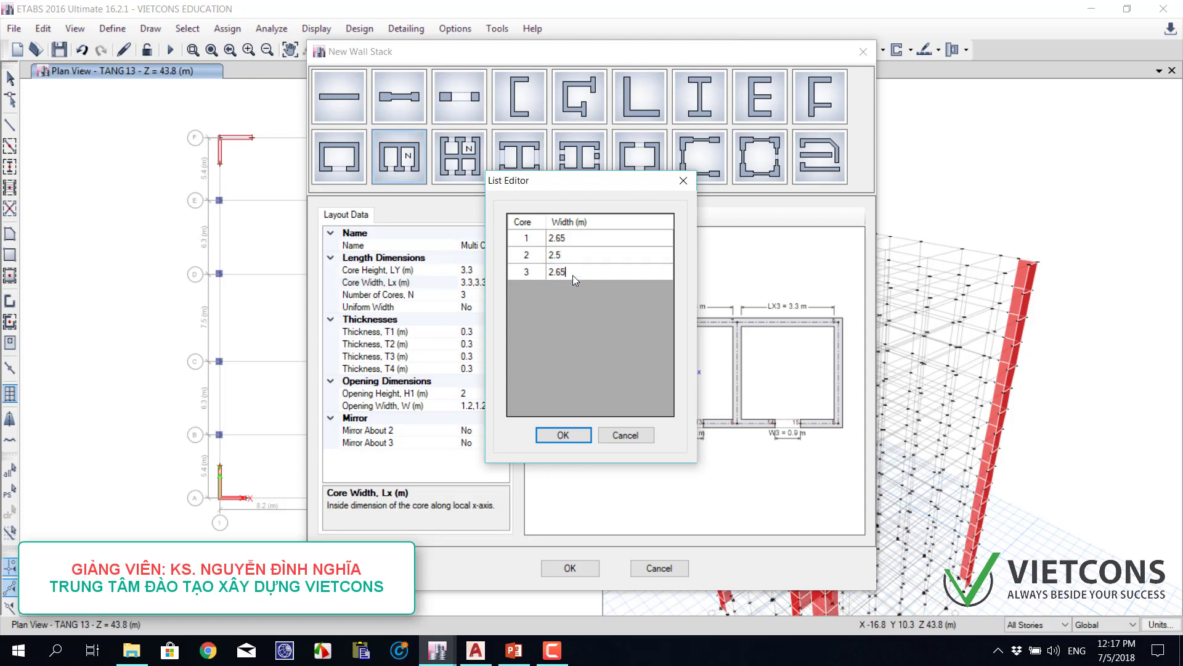
click(561, 434)
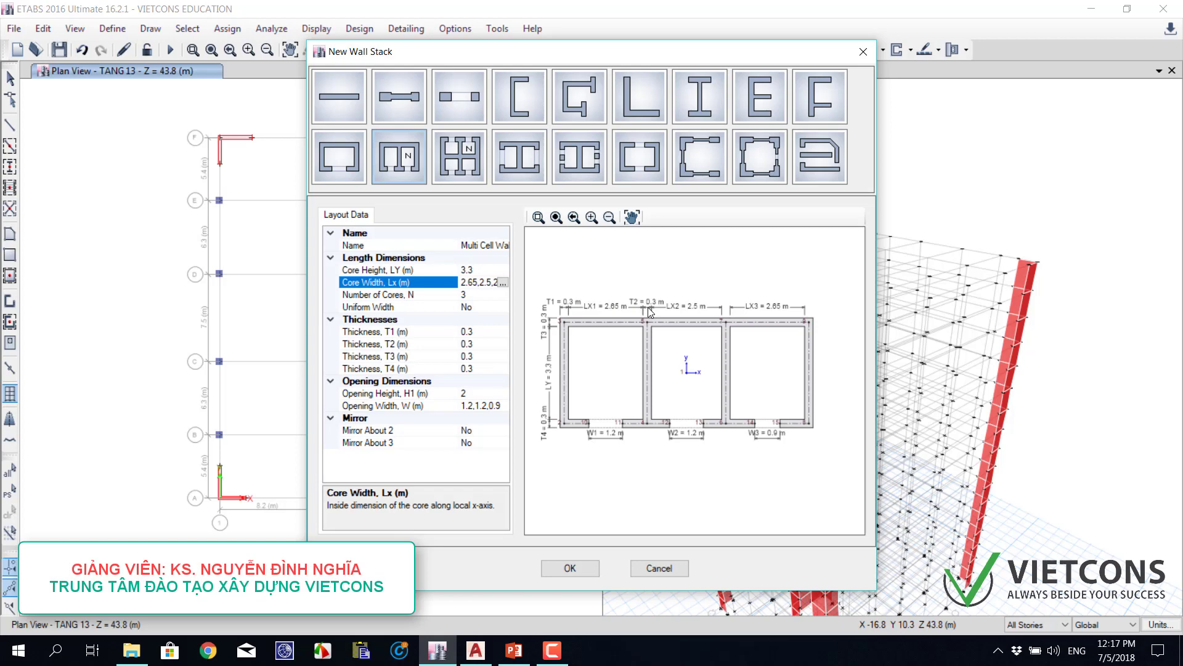
- Set the inside widths Lx of cores 1 to 3 to 2.35, 2.2 and 2.35 m
click(503, 282)
drag(603, 188, 720, 381)
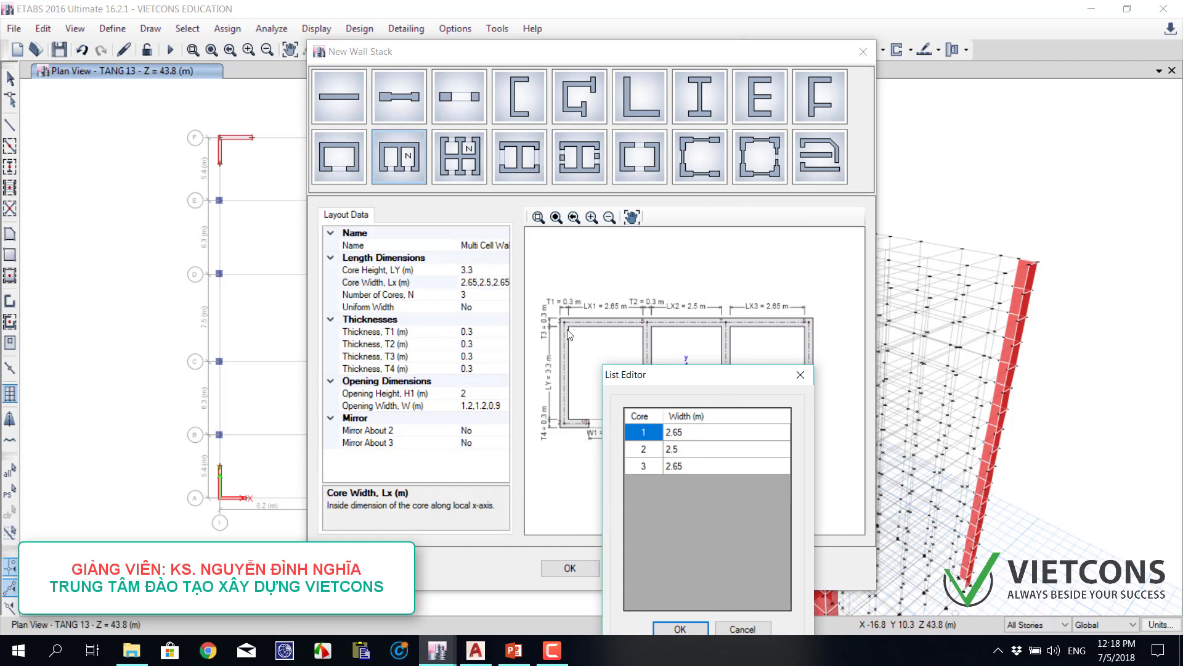
click(677, 437)
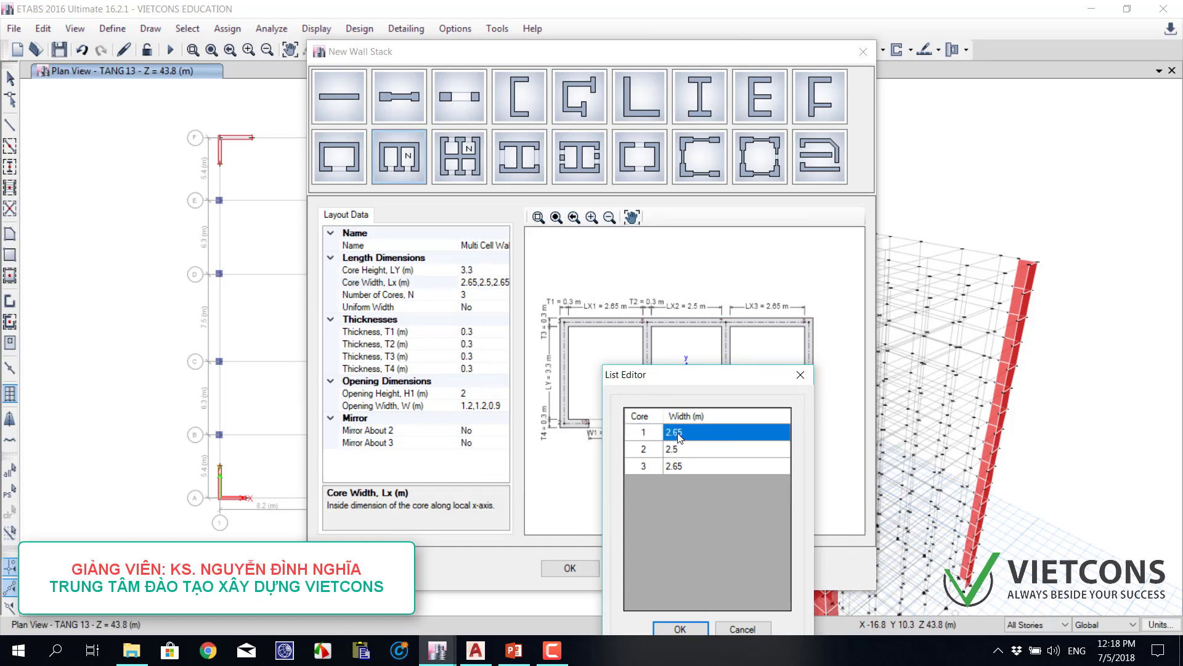
click(679, 436)
click(678, 433)
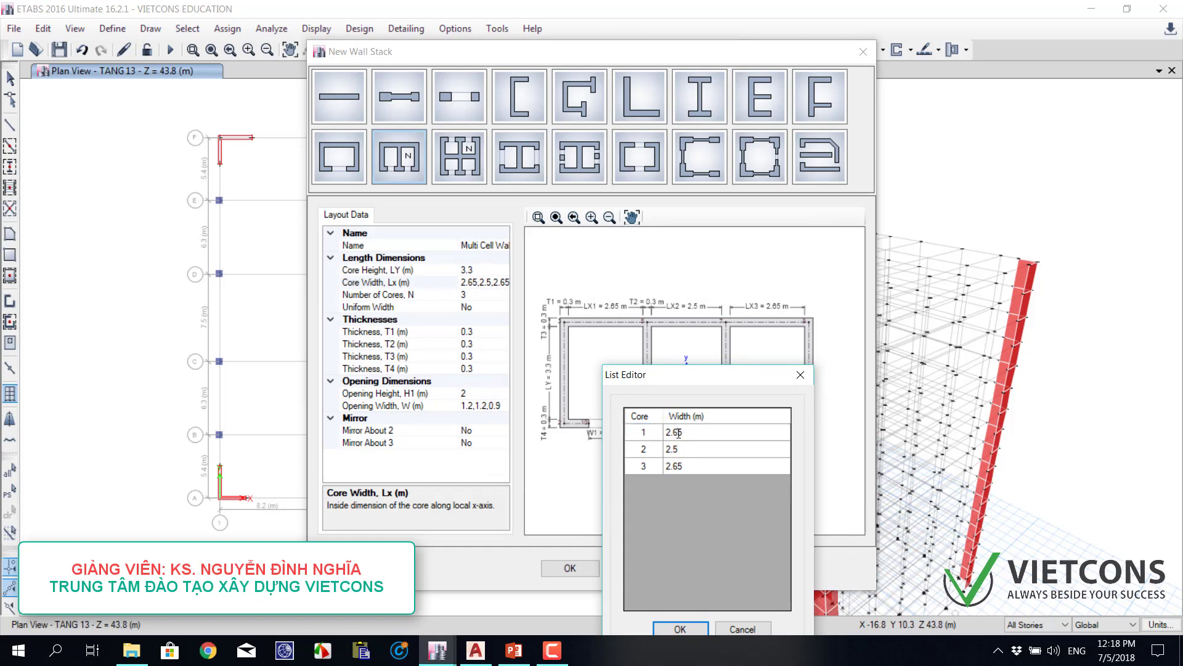
click(679, 453)
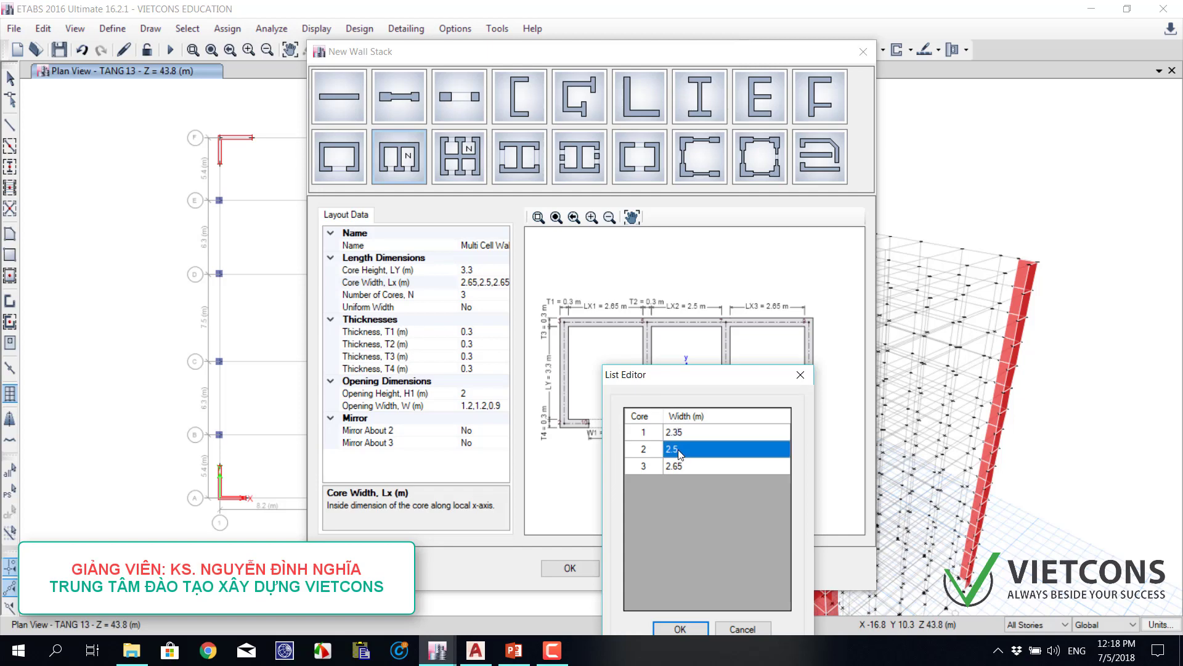
click(681, 450)
click(683, 448)
key(BackSpace)
key(BackSpace)
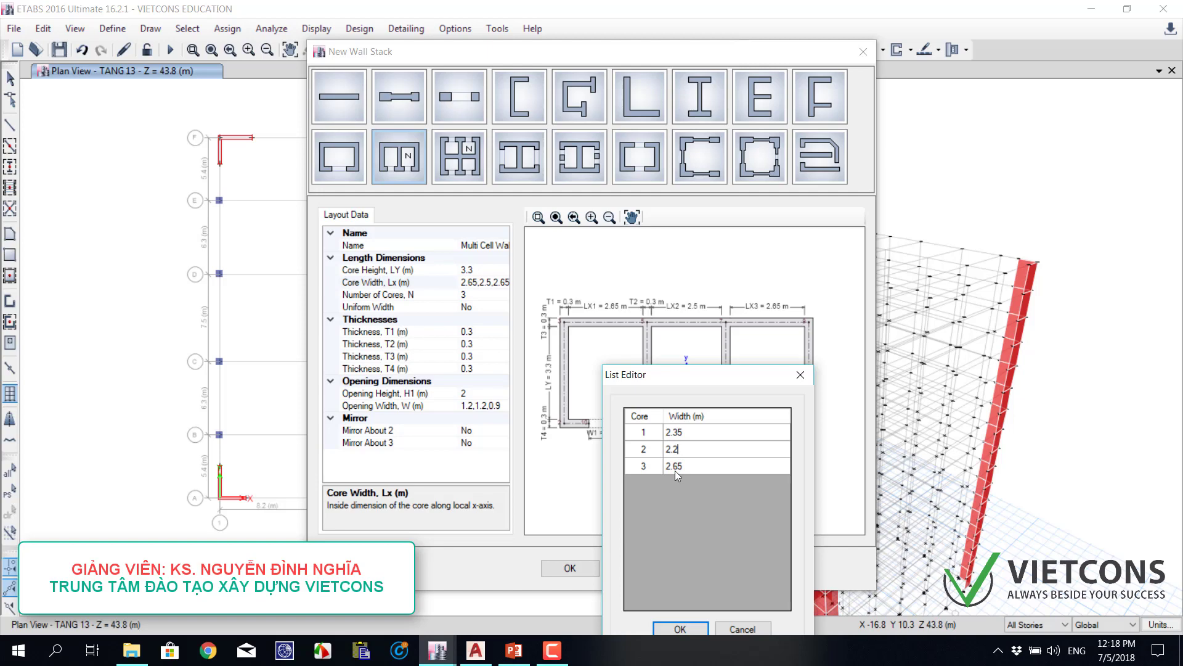
click(675, 471)
click(677, 468)
drag(696, 384, 766, 202)
click(752, 446)
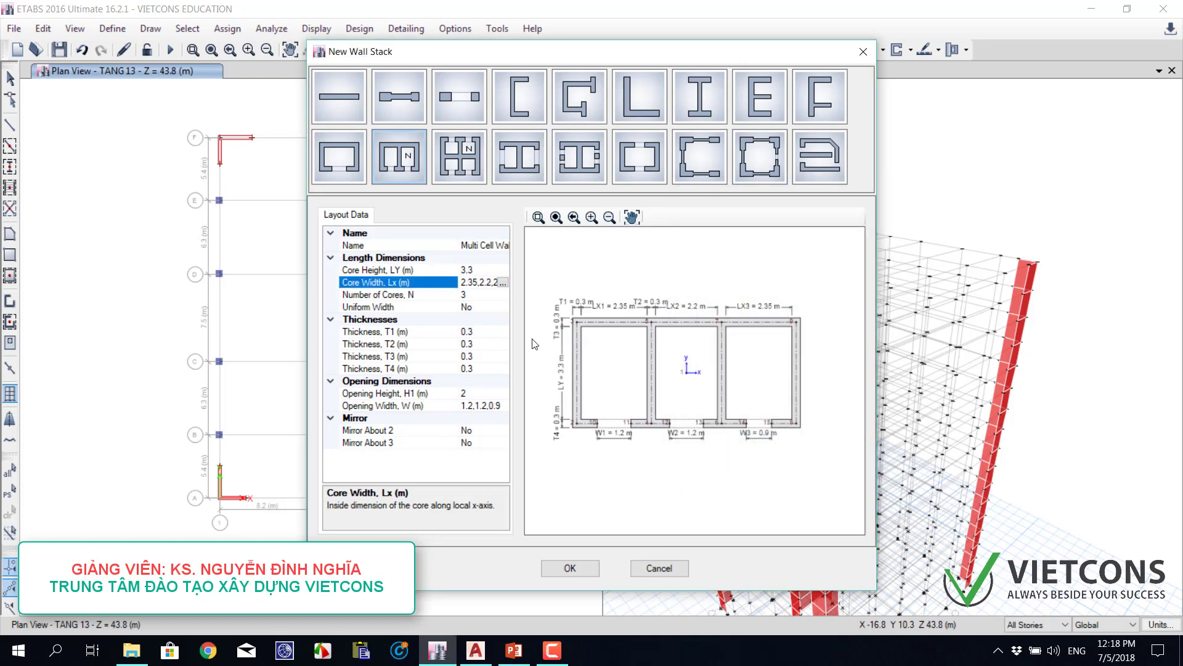
- Set the core height LY to 2.3 m, checking the core's depth dimension in the AutoCAD plan
click(483, 272)
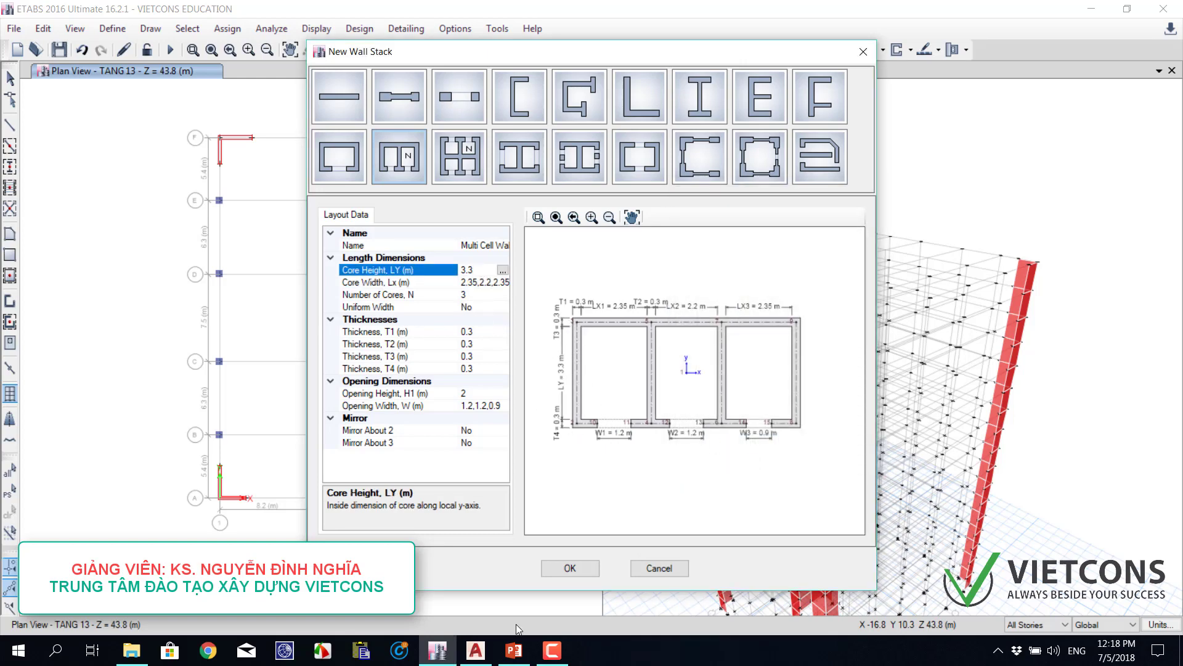
click(469, 661)
scroll(273, 338, up, 2)
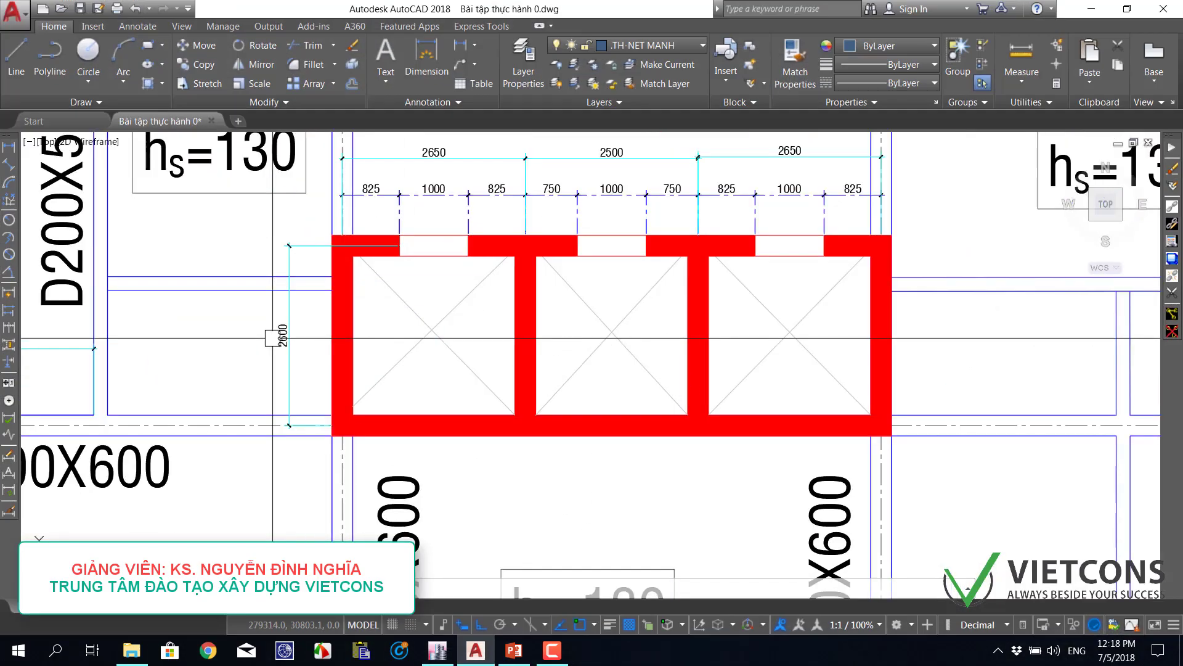
click(479, 659)
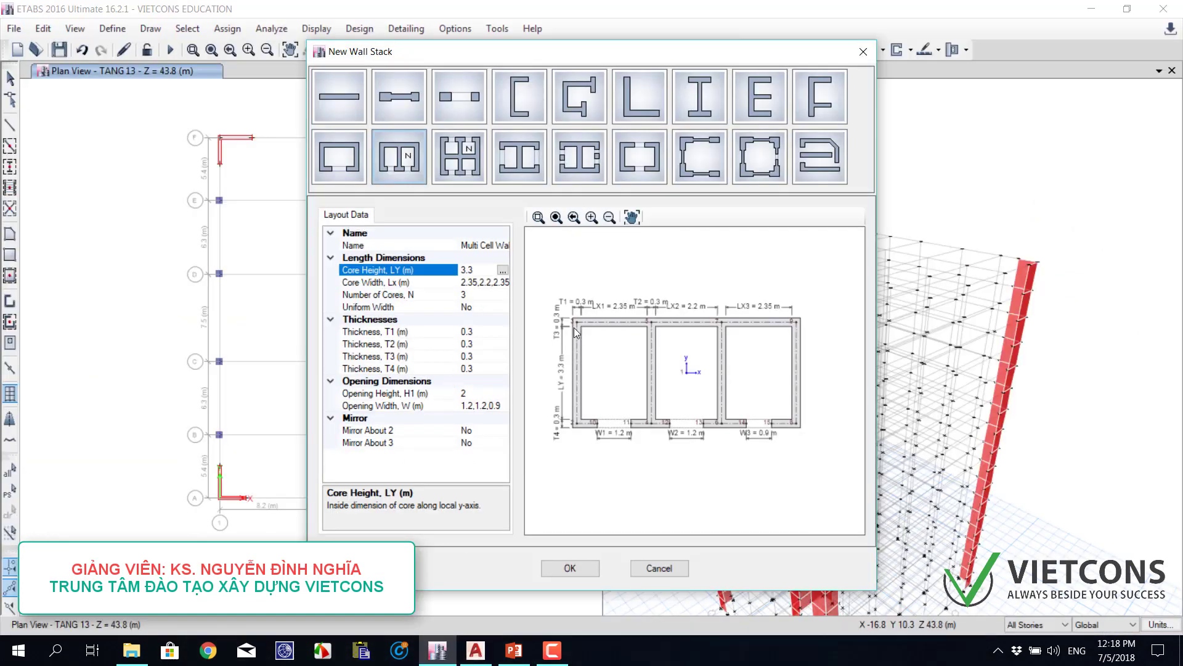
click(474, 271)
text(2)
click(469, 295)
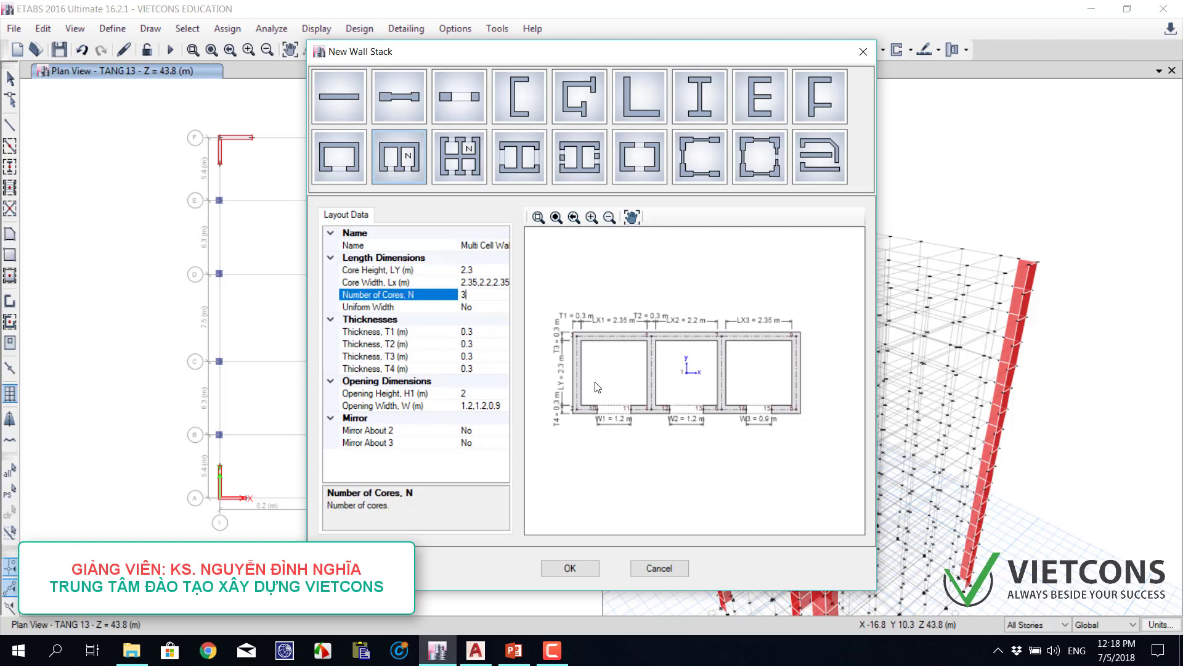
- Review the multi-cell wall's thicknesses and set the opening height H1 to 2.2 m
click(464, 333)
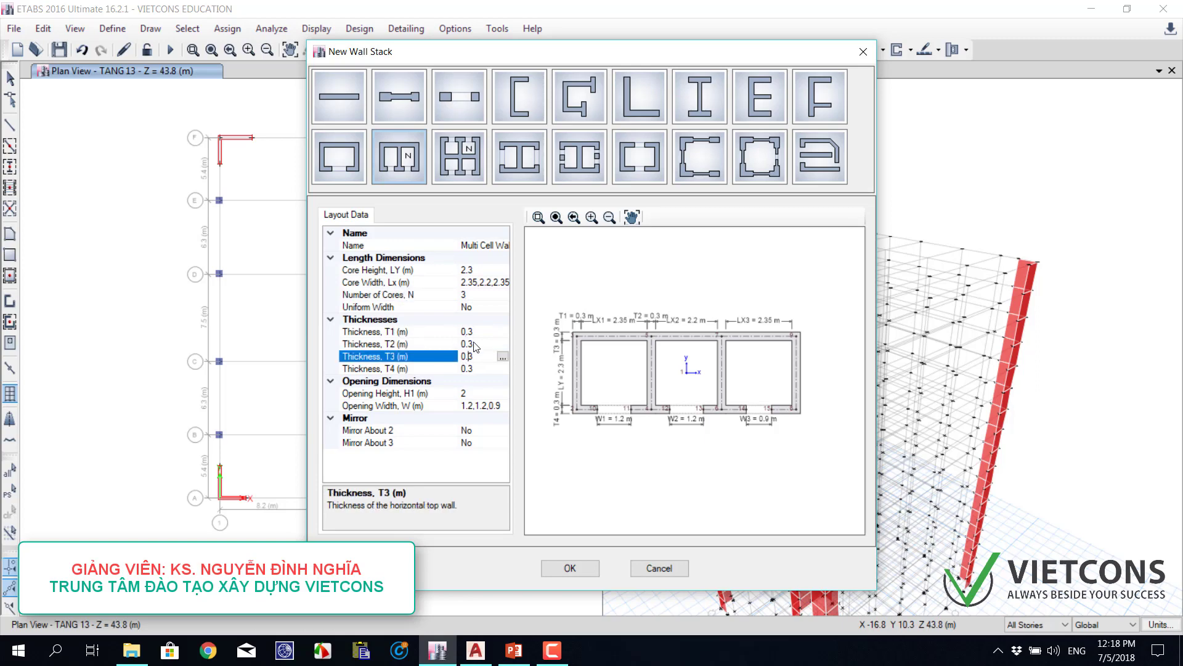
click(474, 343)
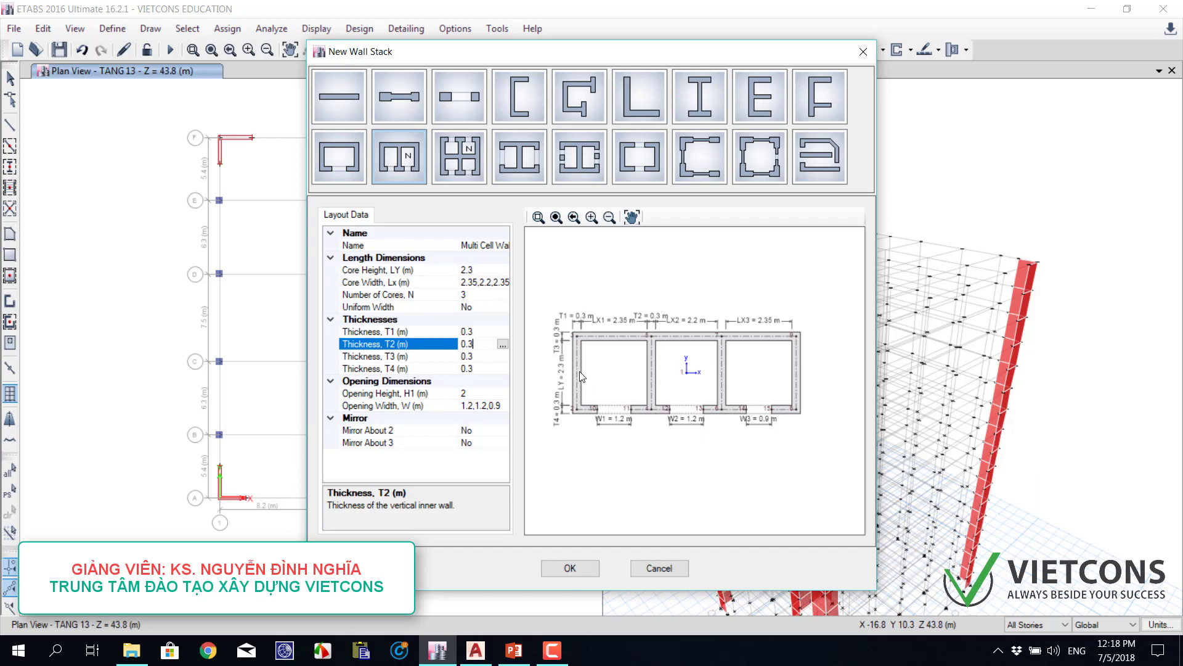
click(466, 368)
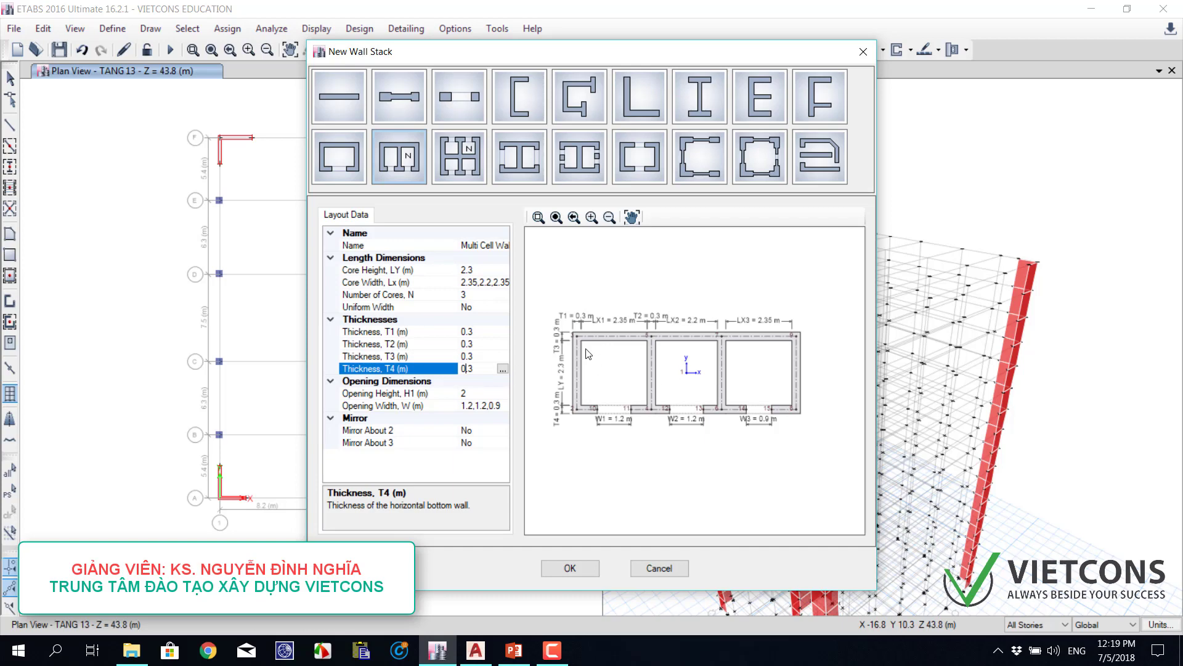
click(469, 393)
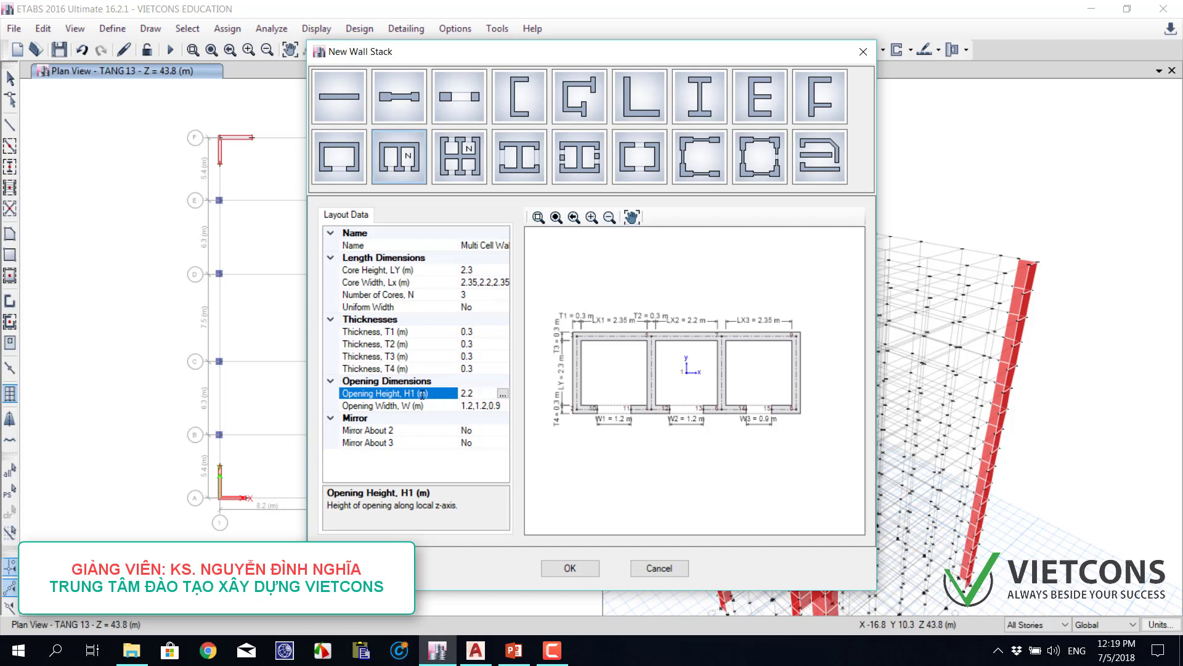
- Set the opening widths W of cores 1 to 3 of the multi-cell wall to 1 m each
click(487, 404)
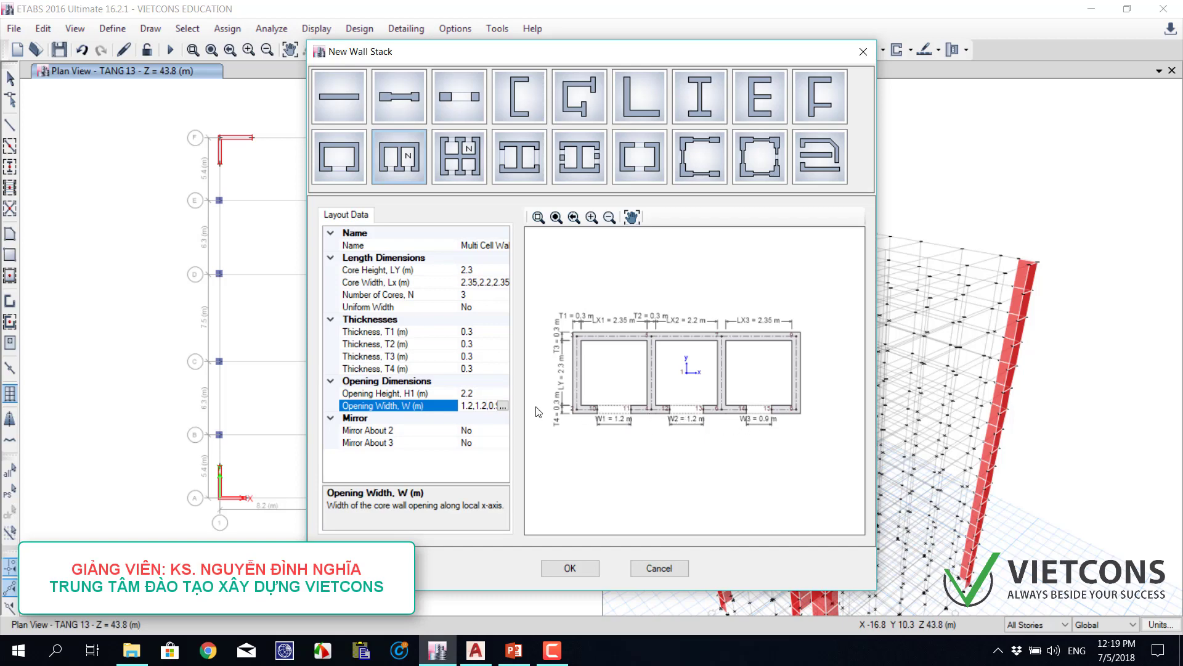
click(505, 405)
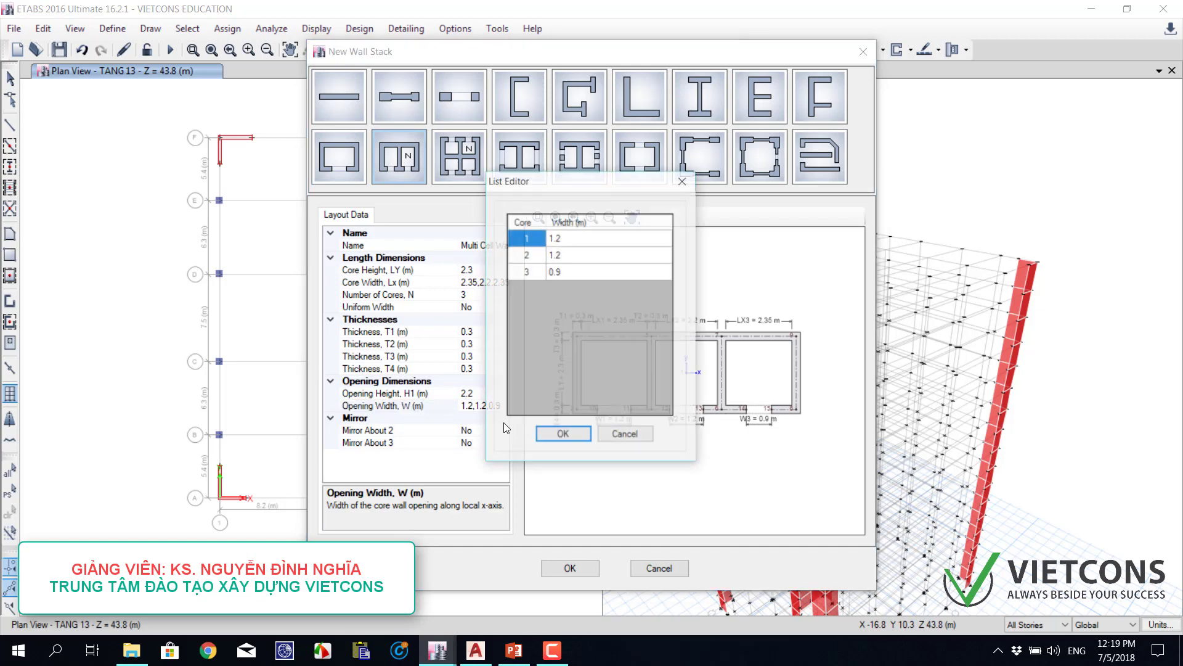
click(573, 242)
text(1)
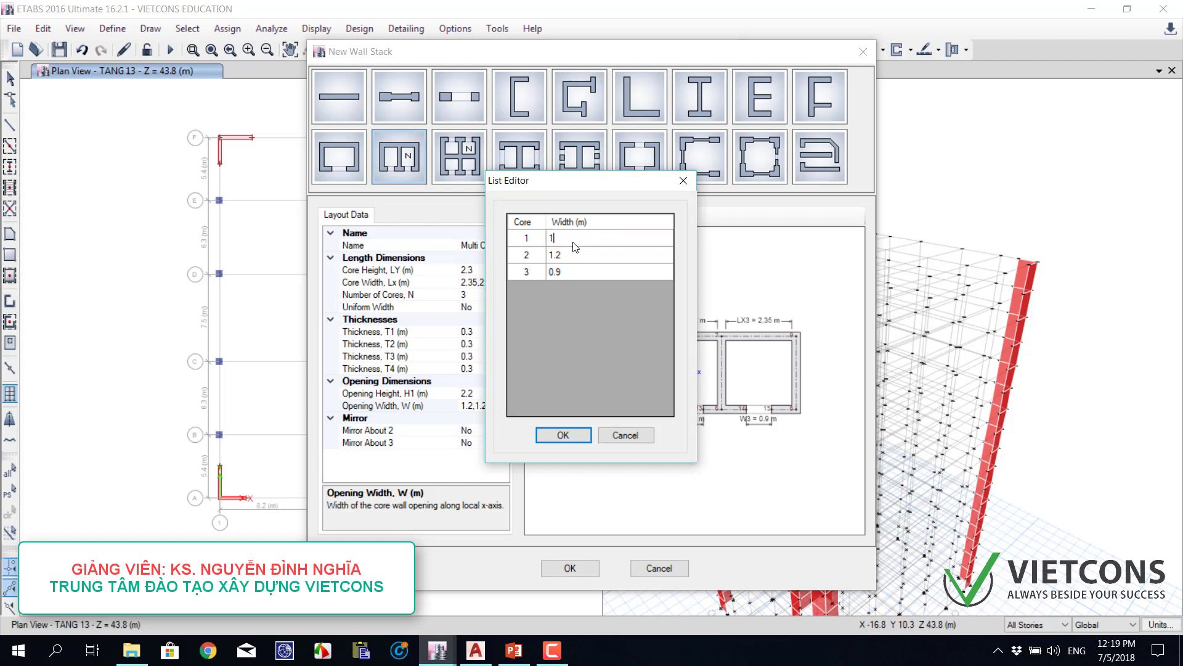
click(578, 252)
text(1)
click(567, 271)
text(1)
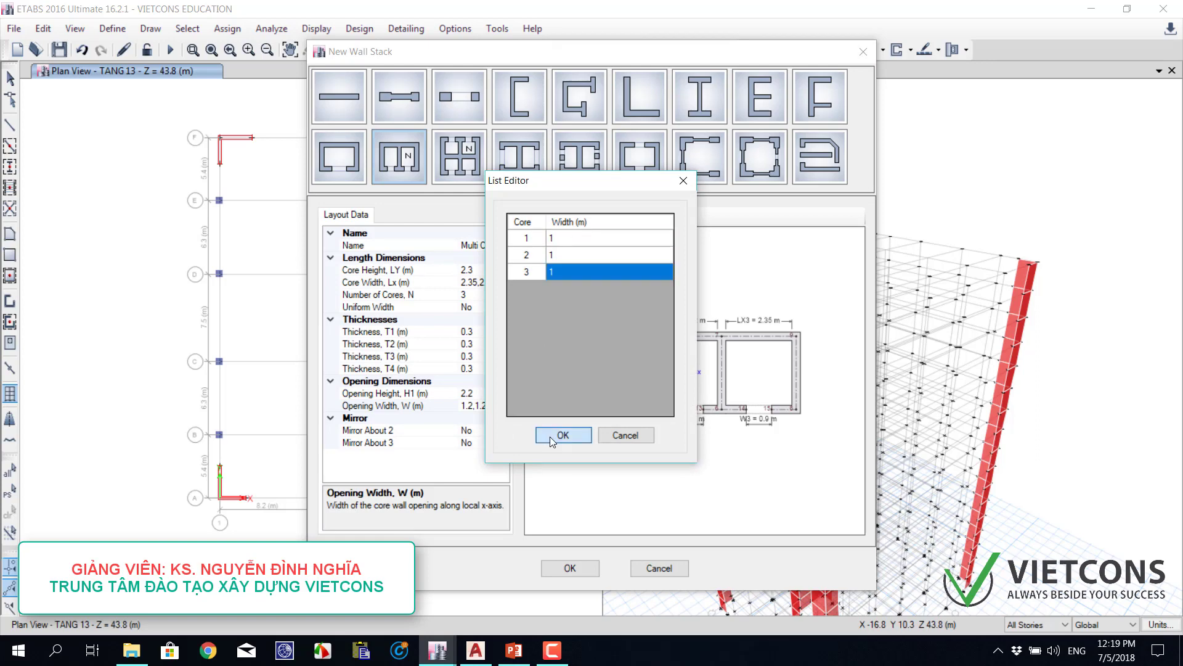
click(563, 434)
- Try mirroring the multi-cell wall about its local 2-axis
drag(567, 52, 777, 69)
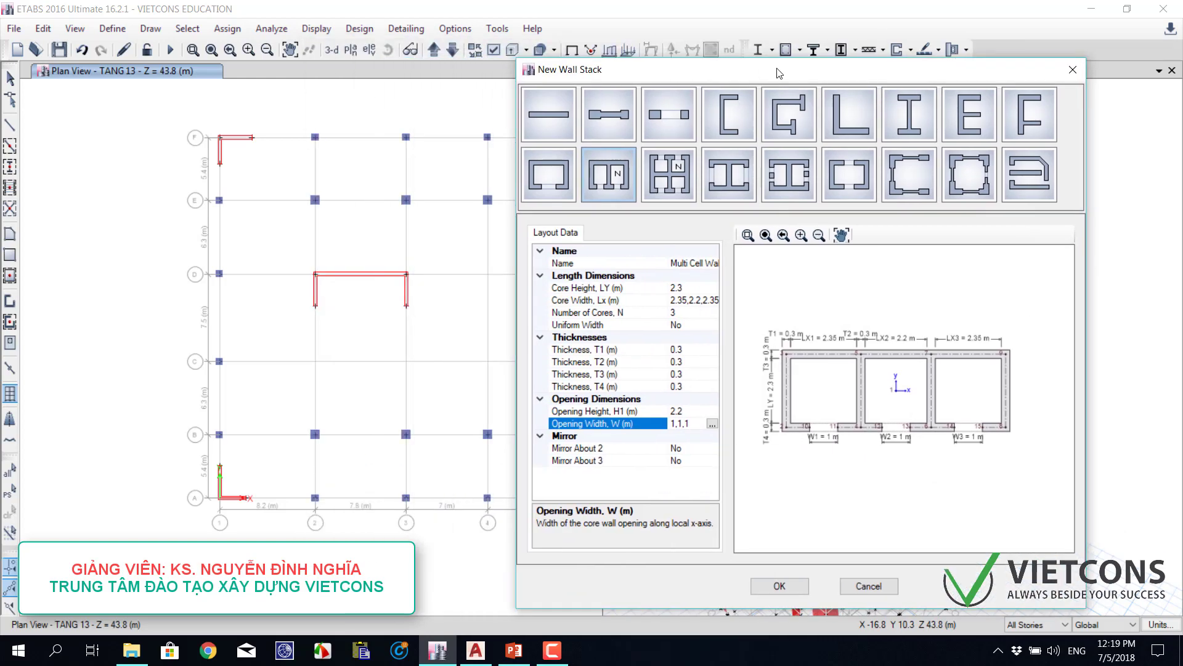
click(685, 448)
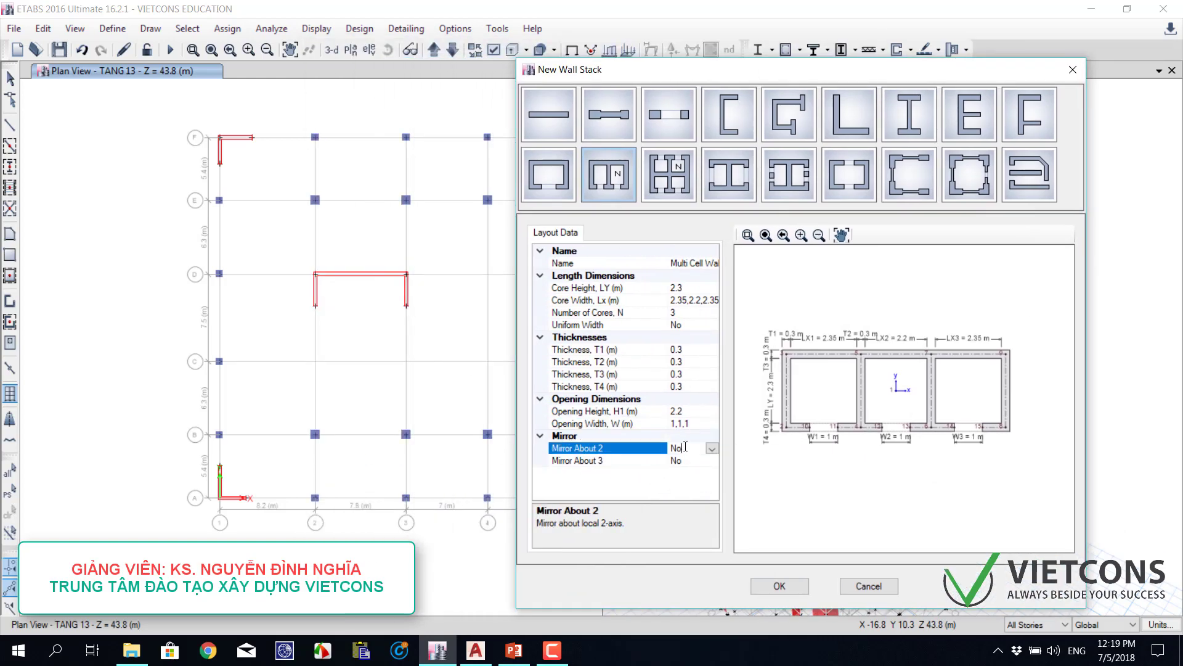
click(712, 449)
click(687, 468)
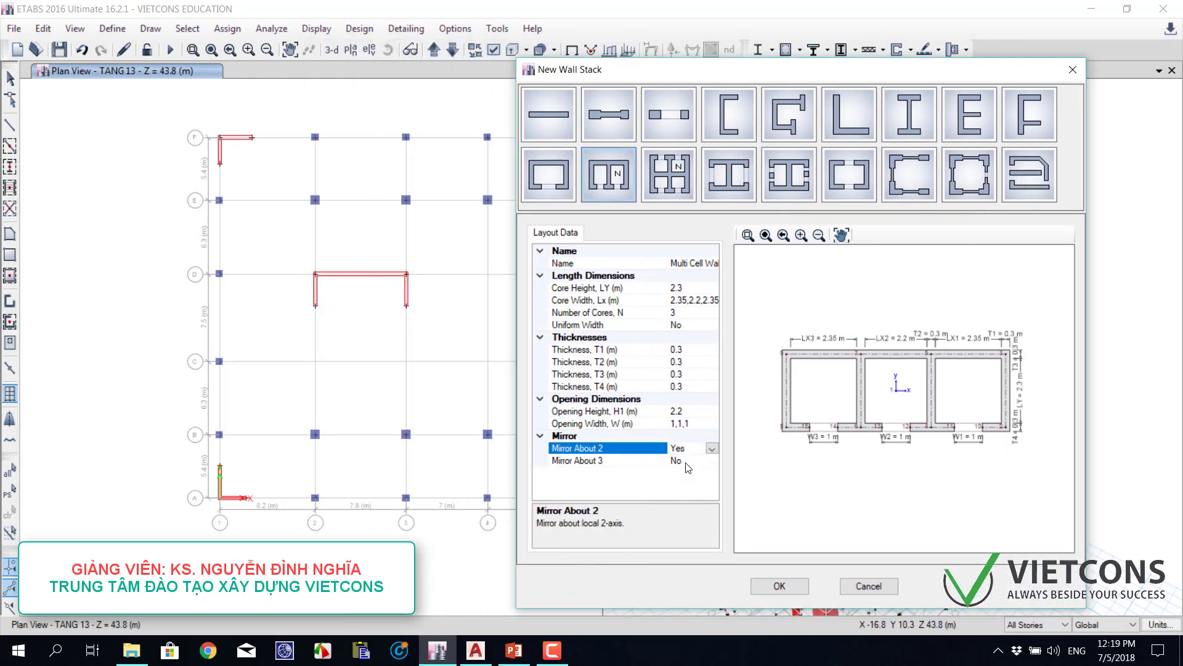
click(711, 449)
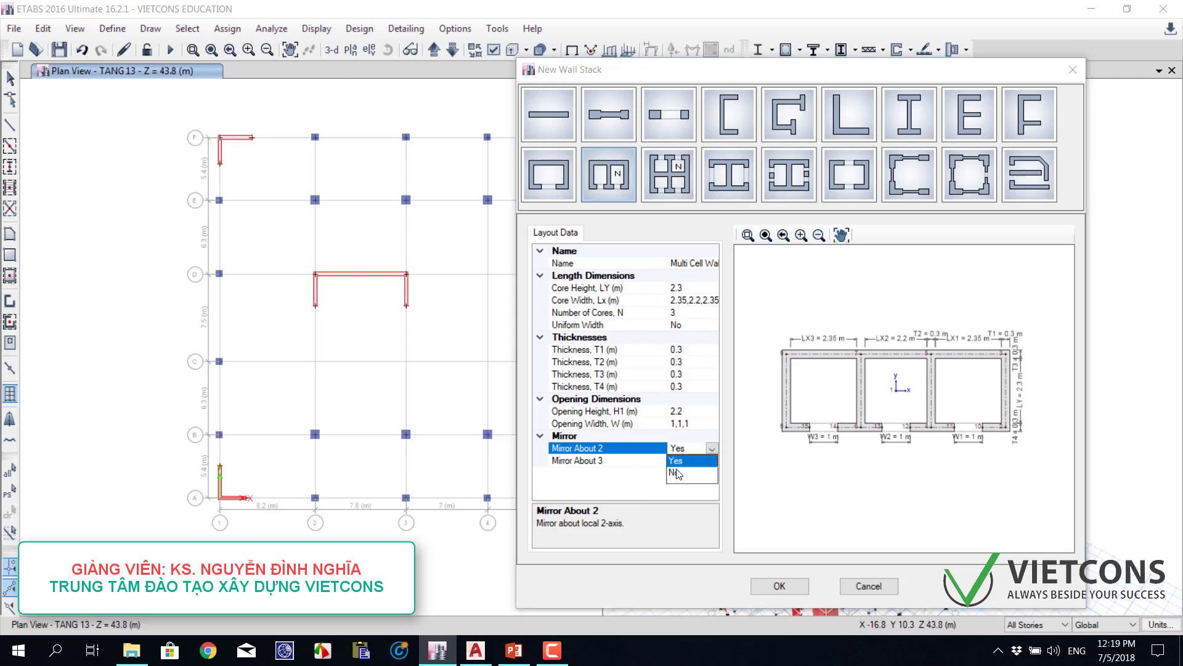
click(680, 461)
- Mirror the multi-cell wall about its local 3-axis and place it between grids 2 and 3, with its solid side along grid C
click(713, 462)
click(712, 462)
click(690, 475)
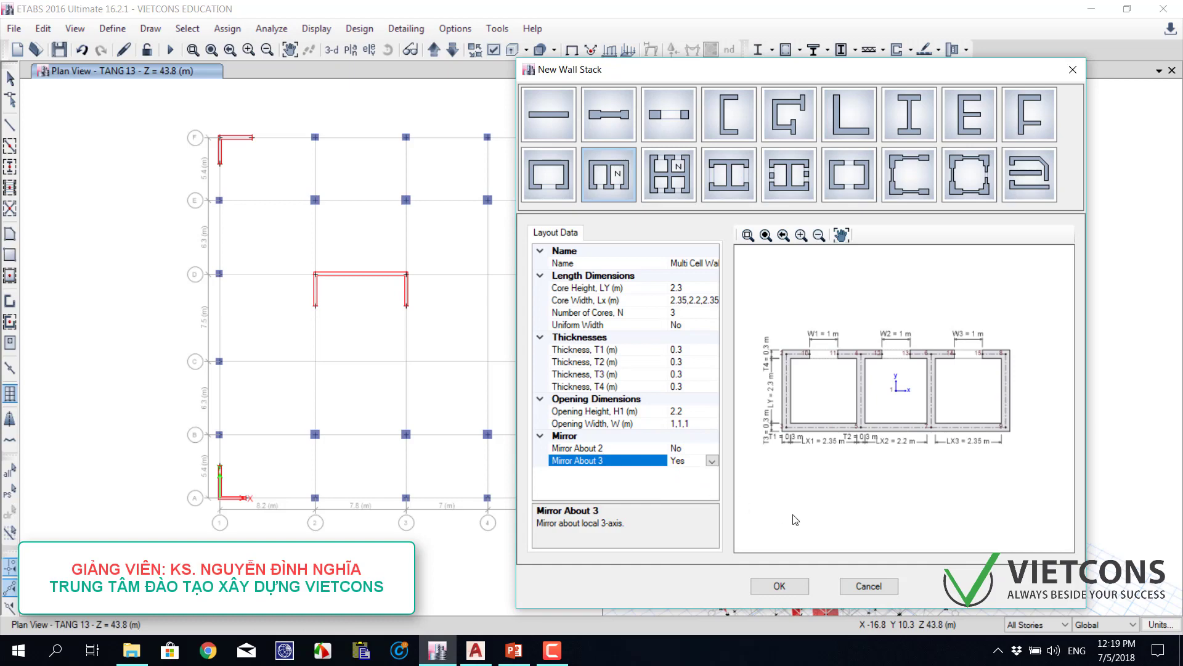
click(780, 586)
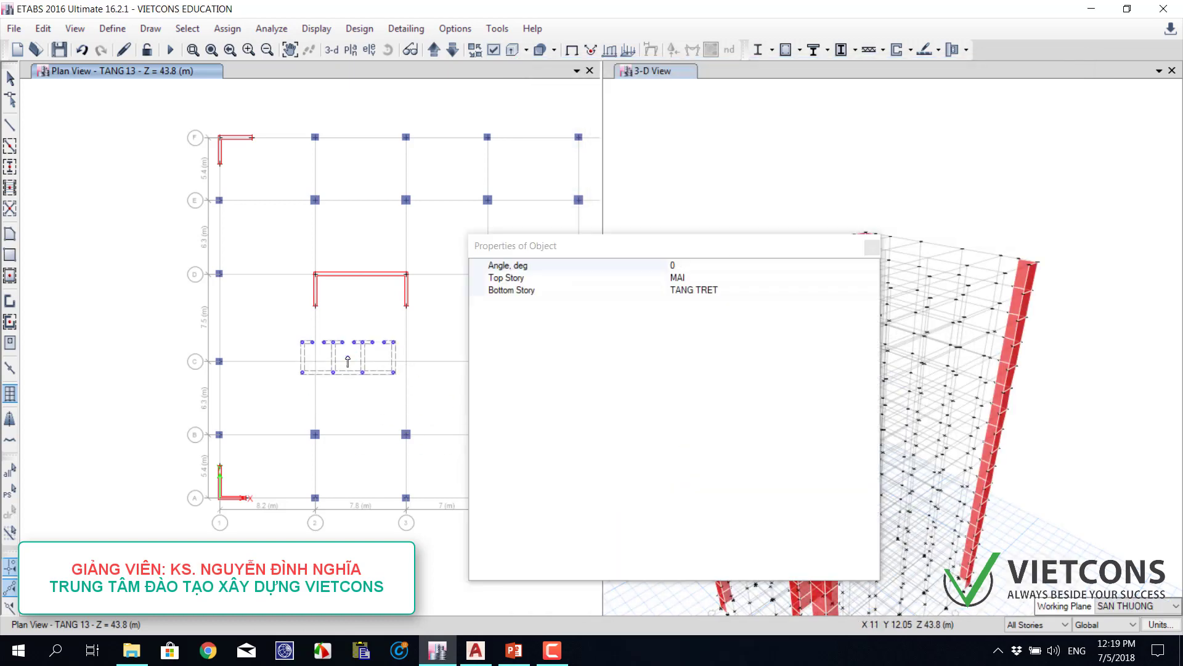
click(360, 356)
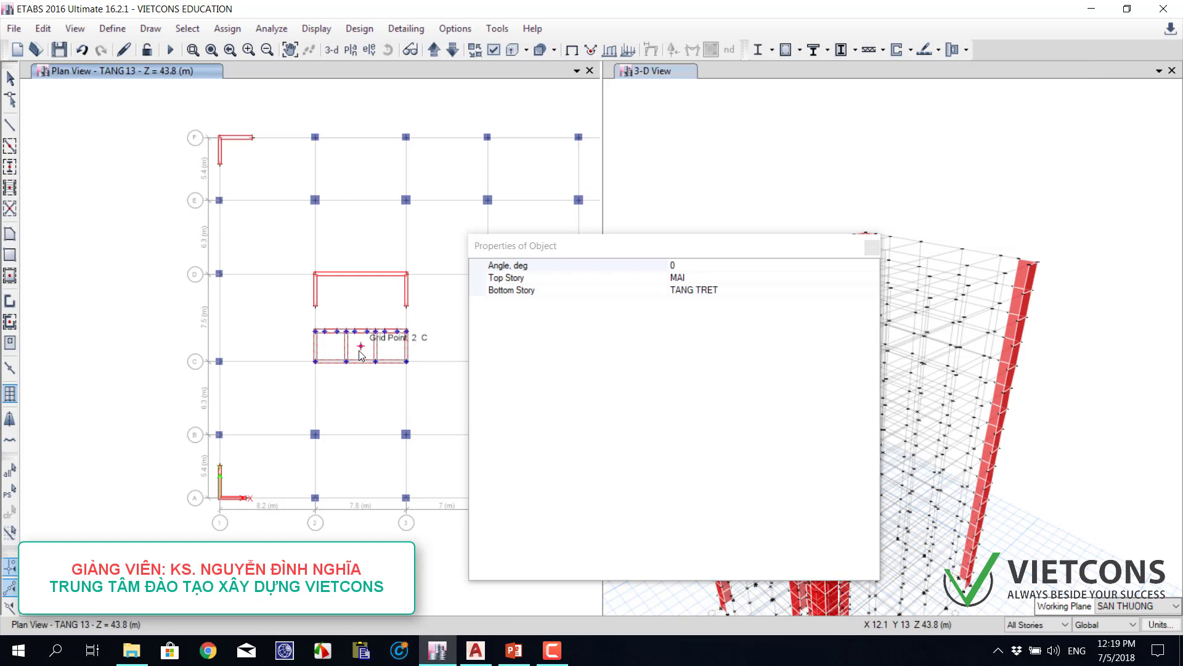
key(Escape)
- Display elevation C' in place of the plan view to check the core wall's openings
click(364, 51)
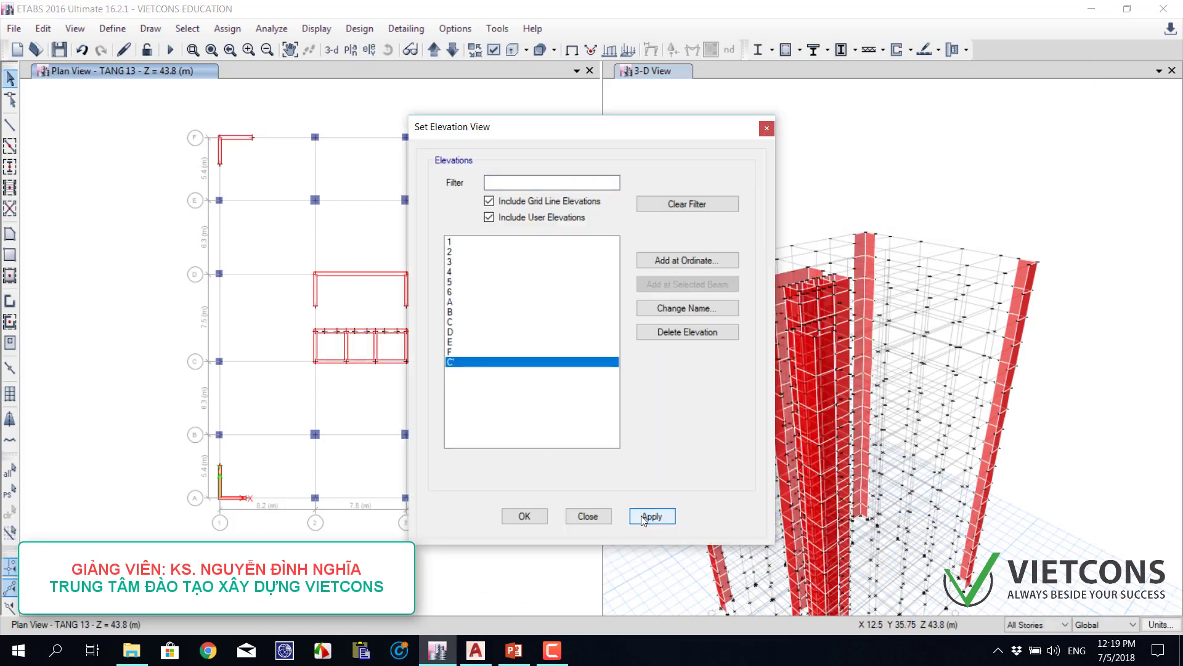
click(642, 516)
click(524, 516)
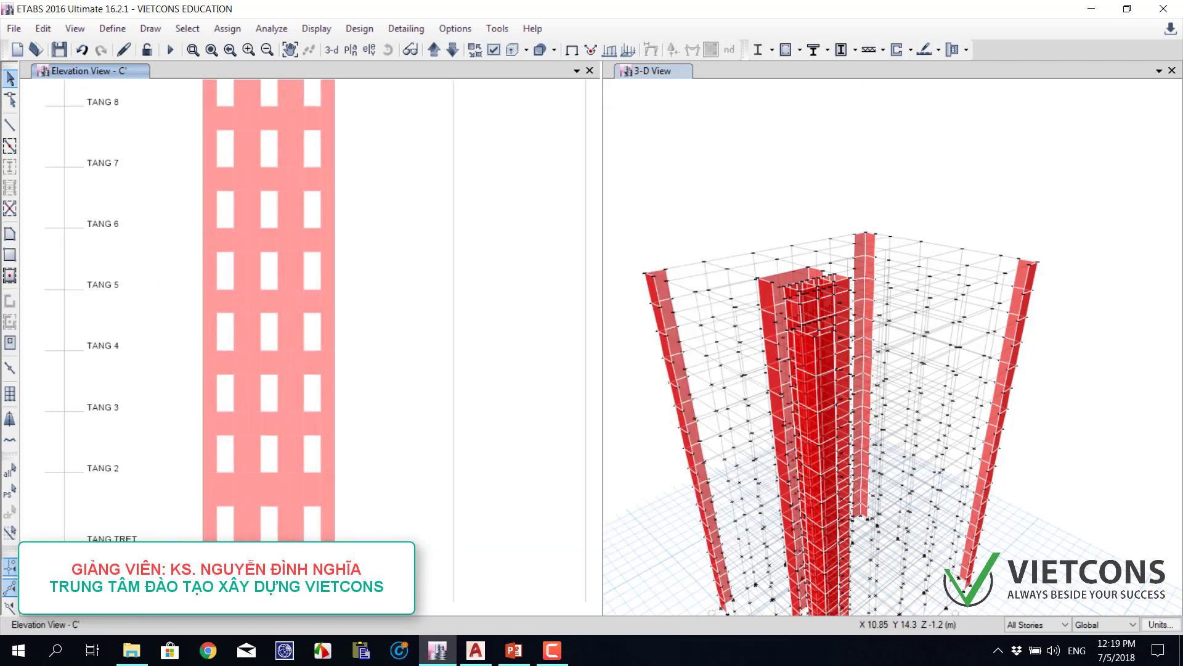